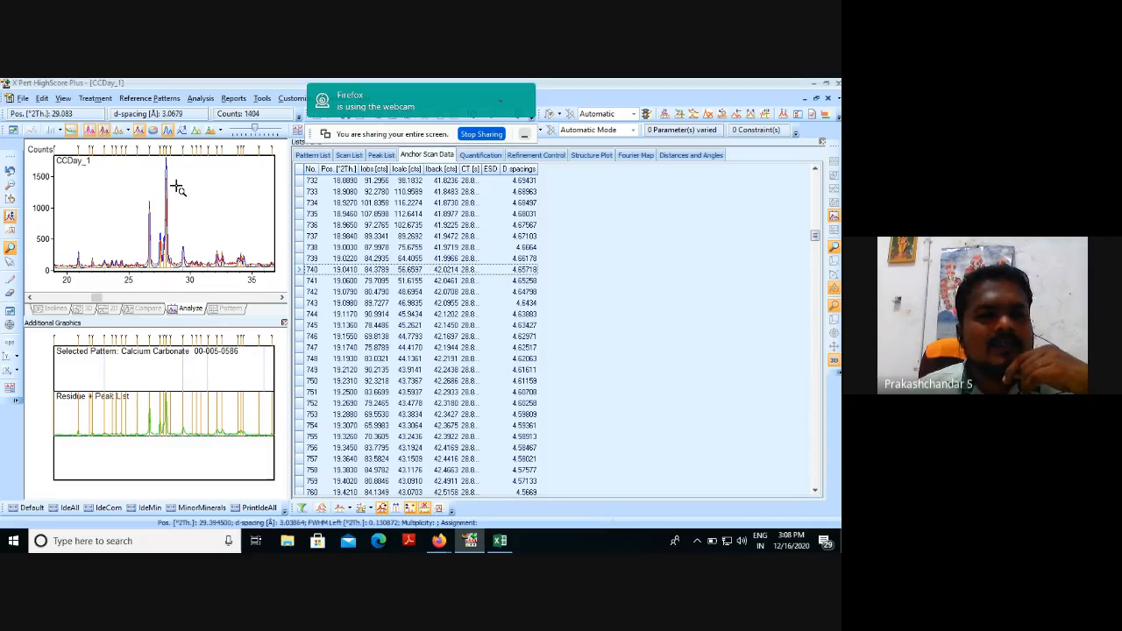
Open the CCDay_1 RAW scan file from the XRD RESULTS folder.
click(24, 99)
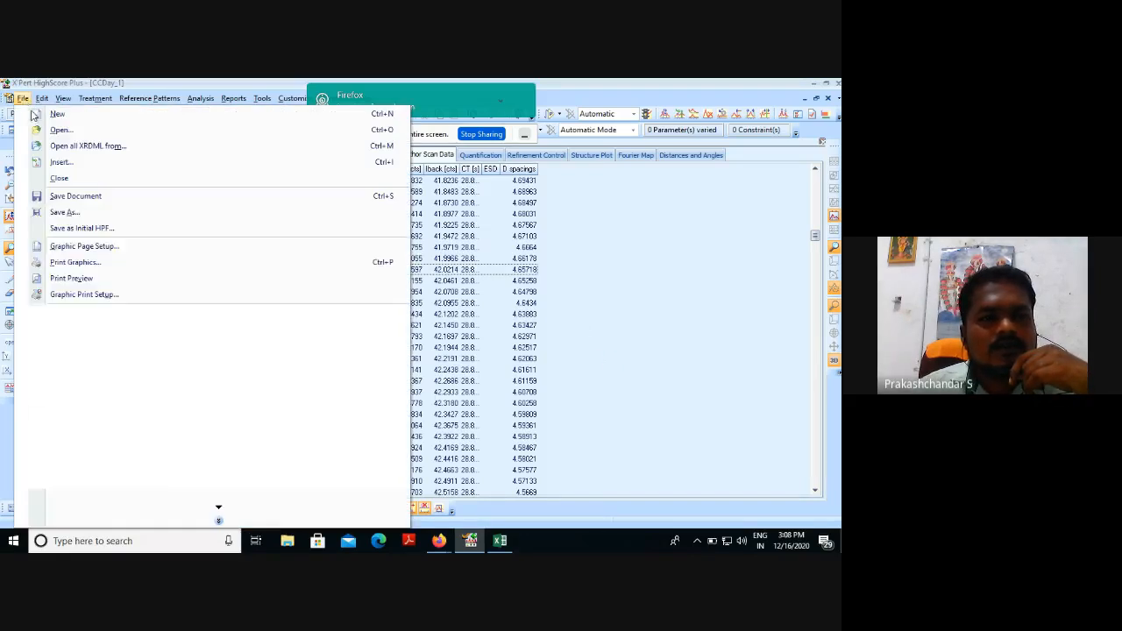
click(75, 134)
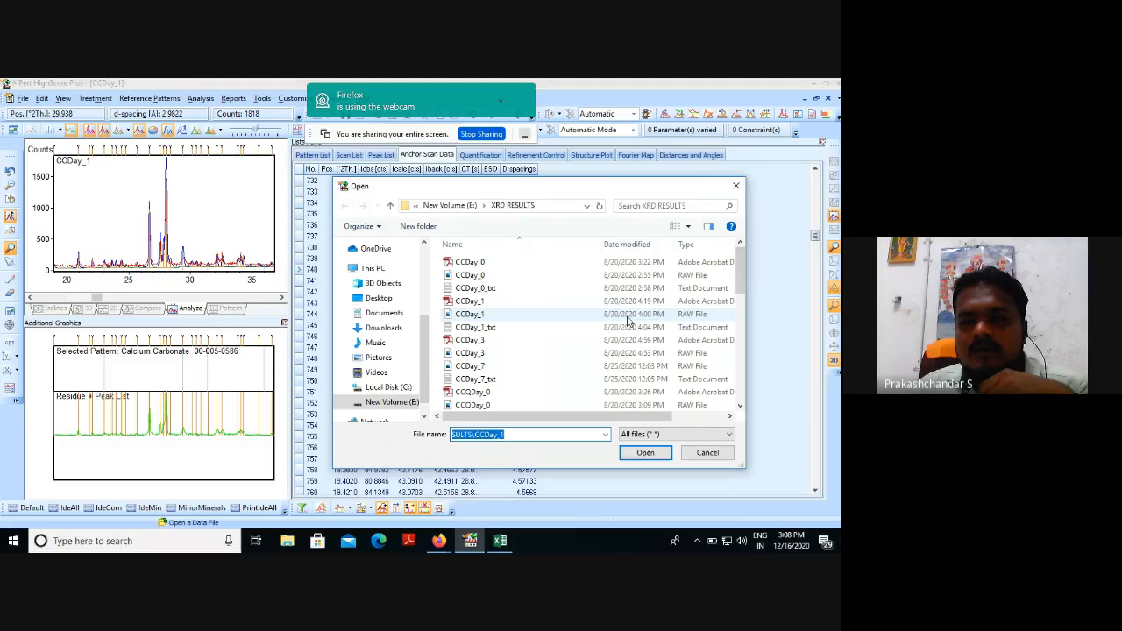
click(478, 315)
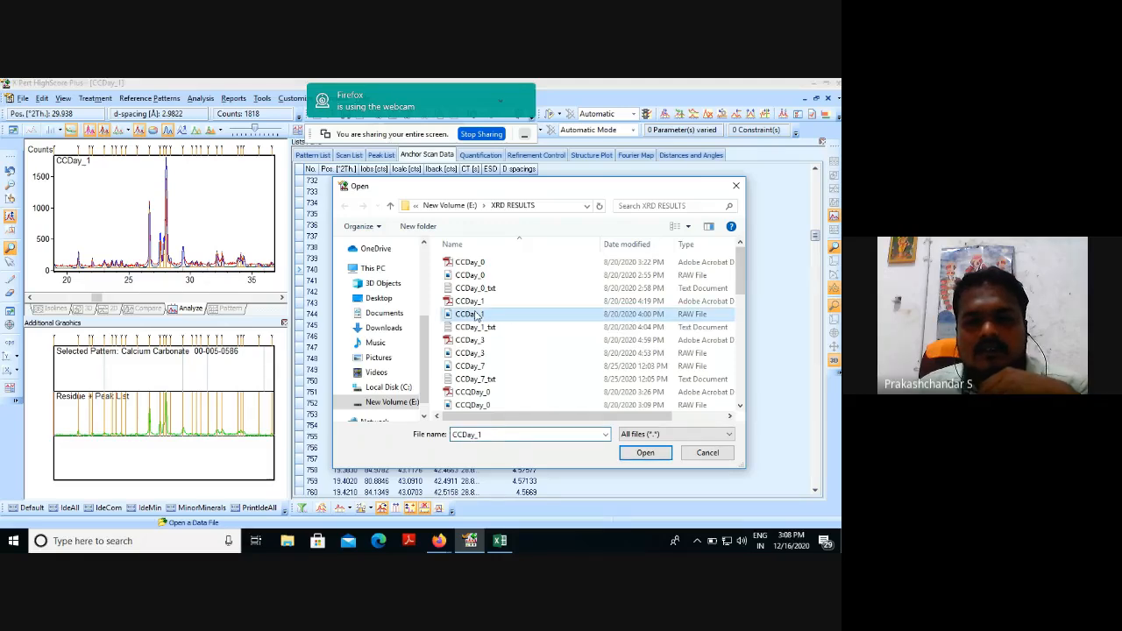
click(647, 453)
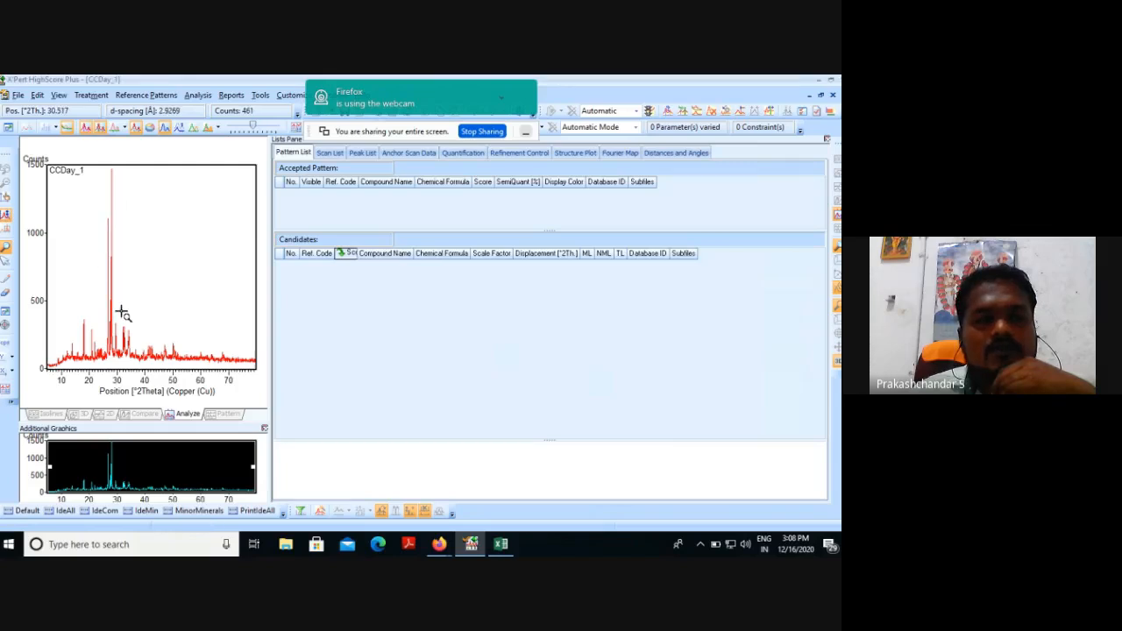
Try subtracting the automatically determined background from the CCDay_1 scan, and leave the background tool.
click(92, 96)
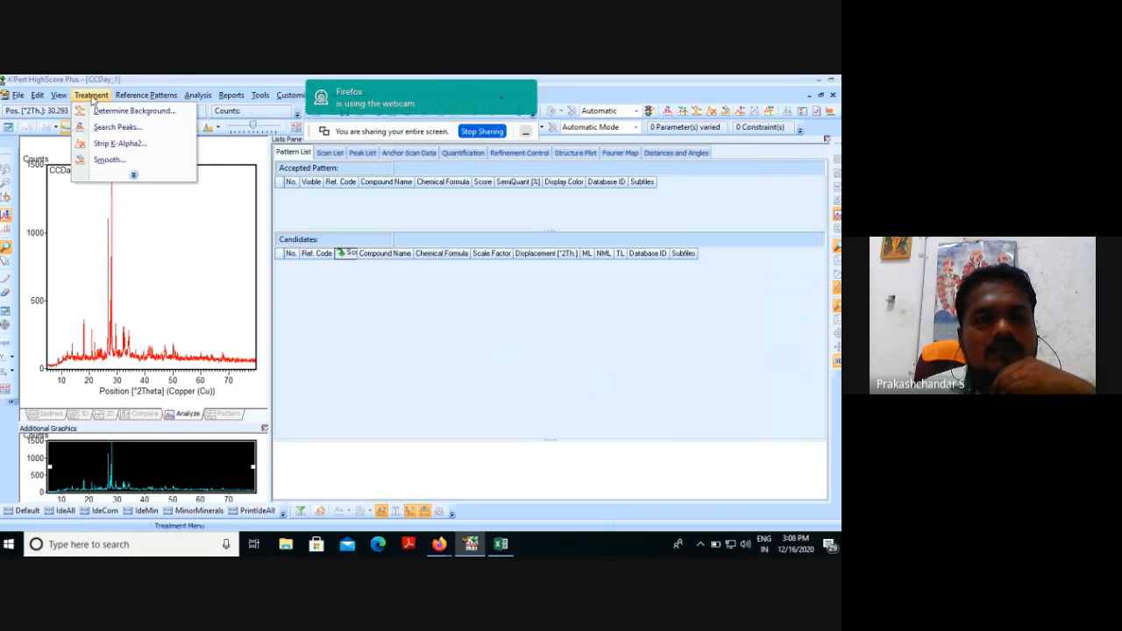
click(133, 177)
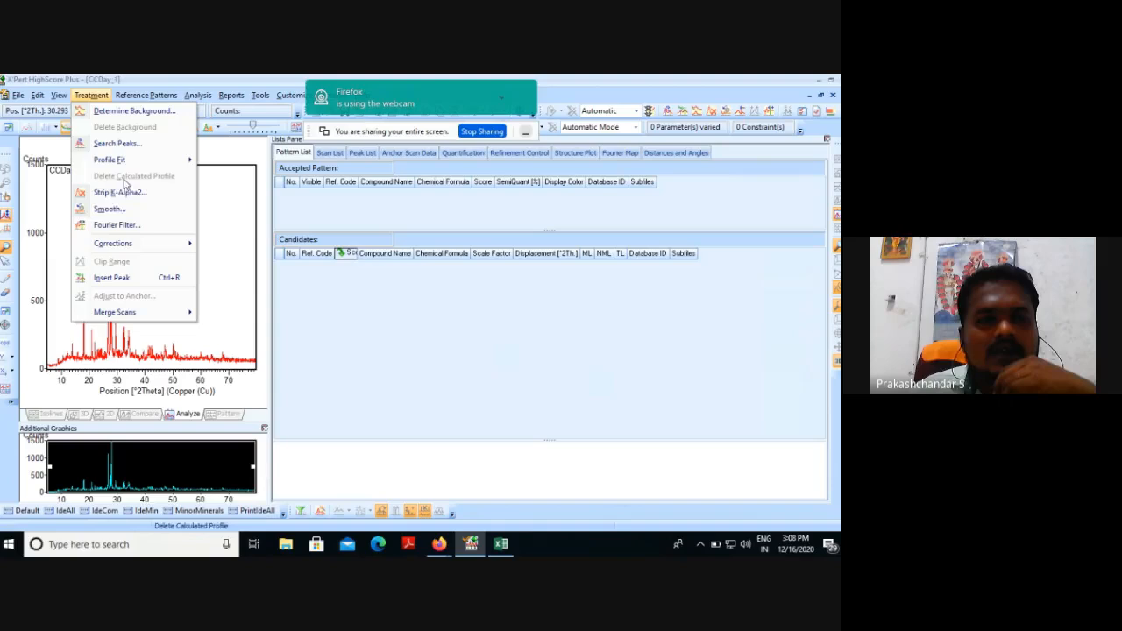
click(135, 111)
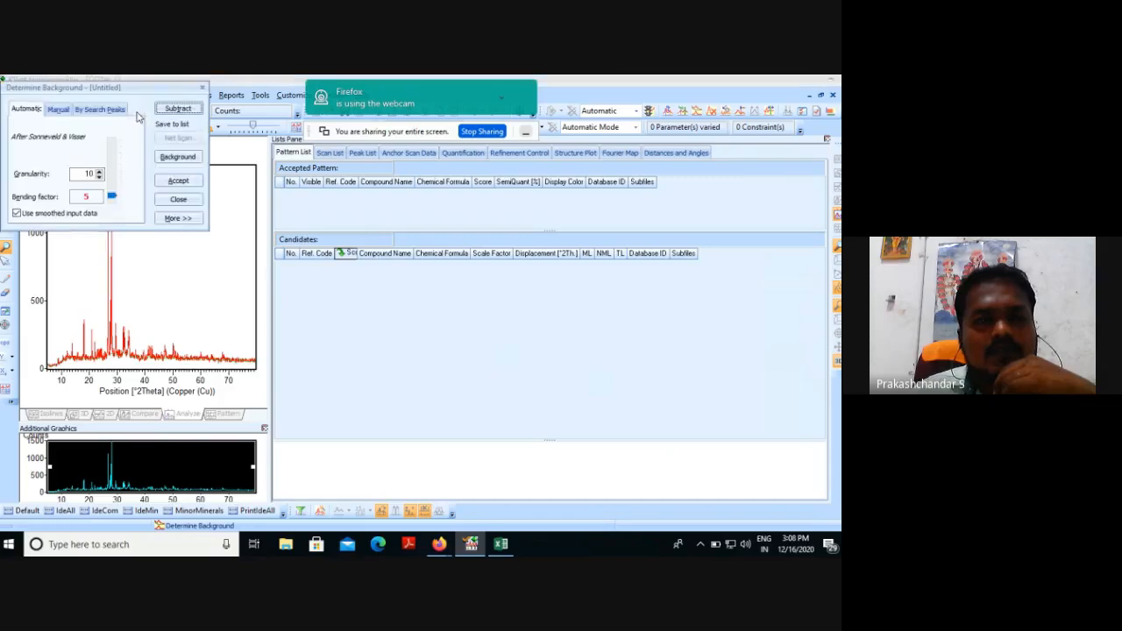
click(180, 108)
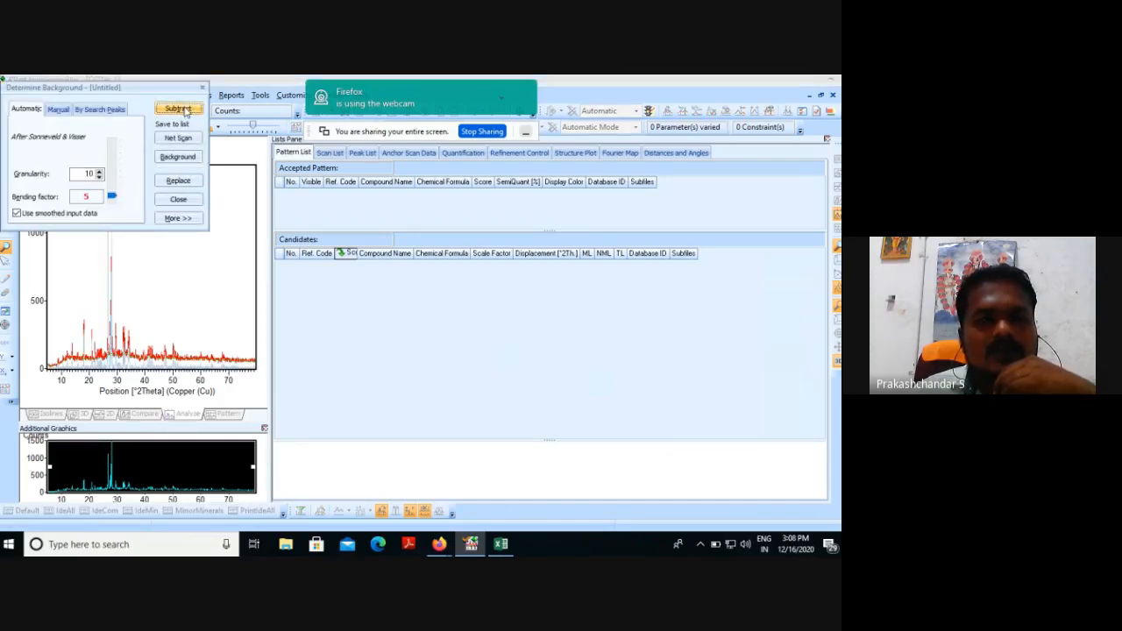
click(179, 199)
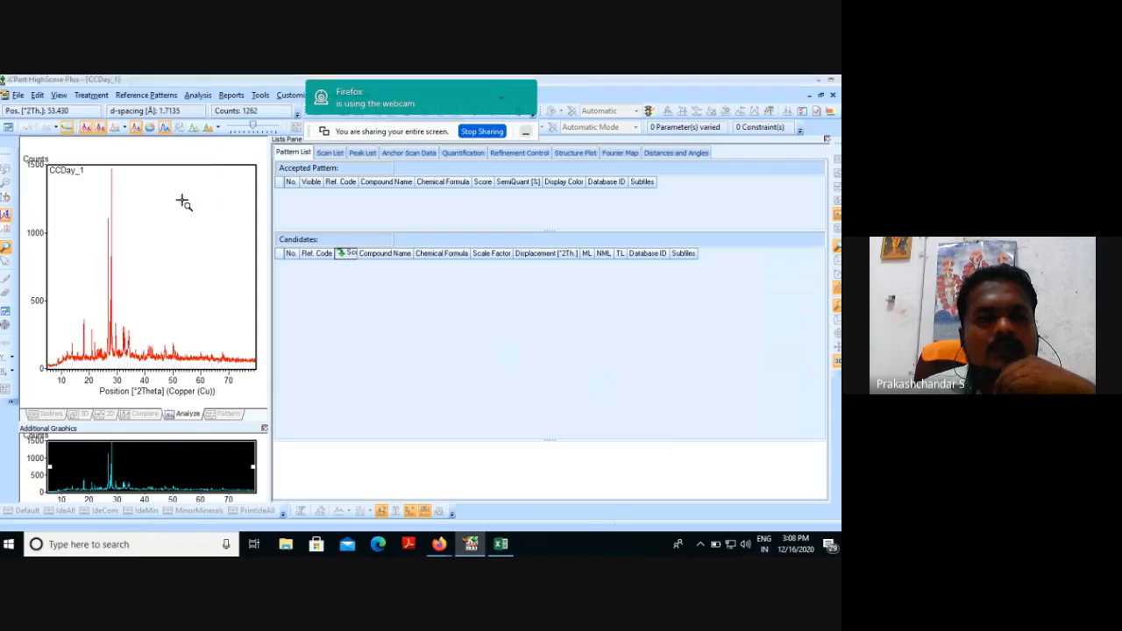
Search the scan for peaks with the minimum 2nd derivative method and accept the found peaks.
click(91, 95)
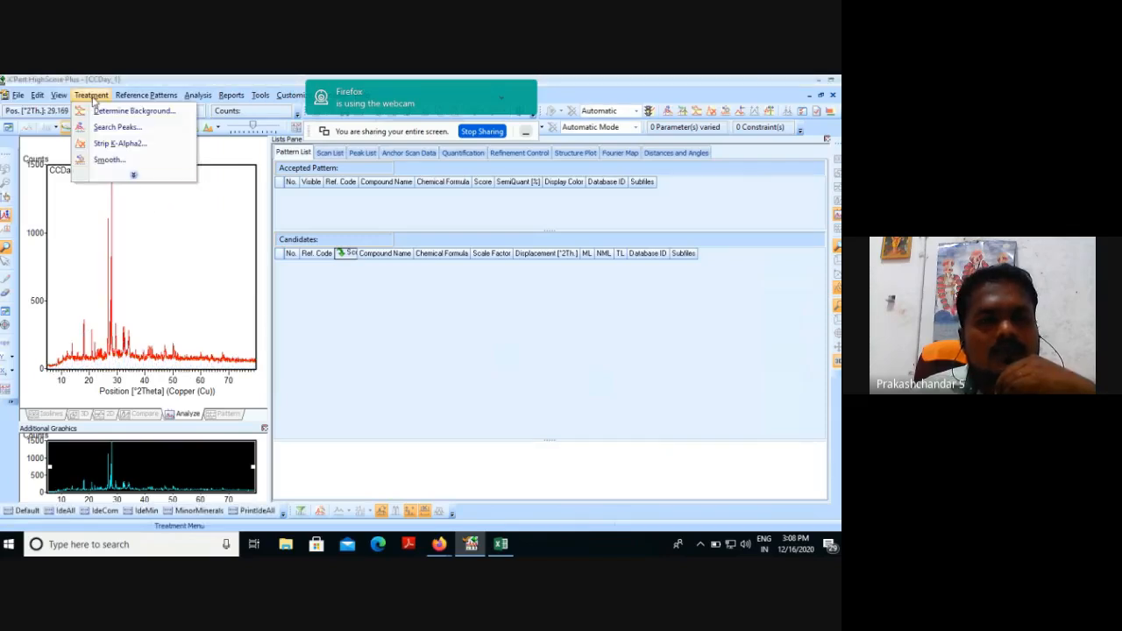
click(134, 175)
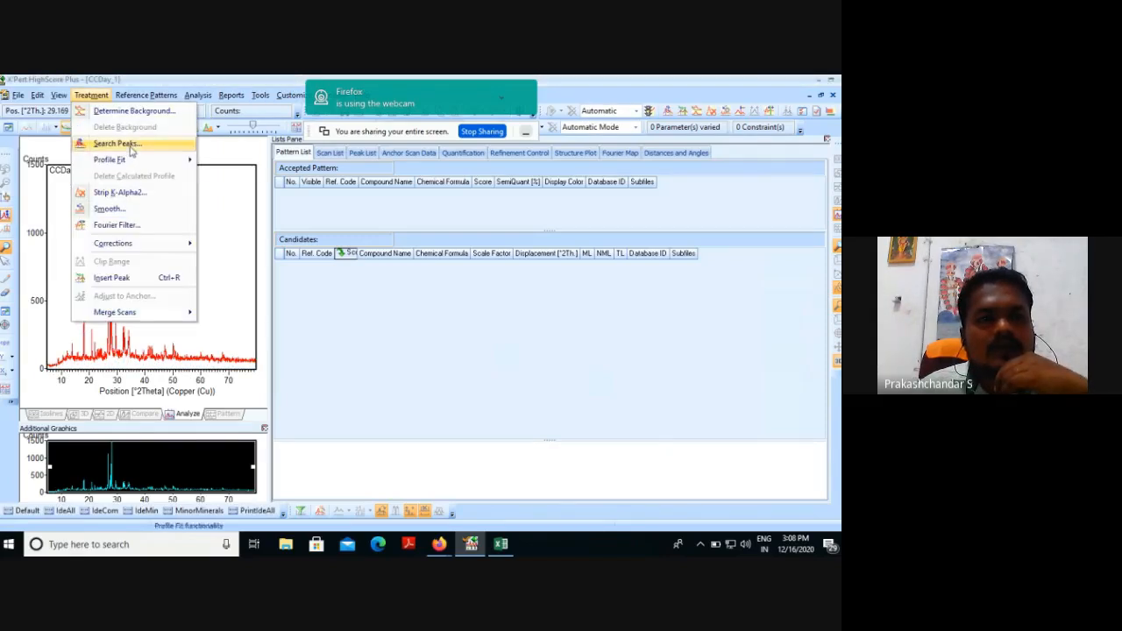
click(128, 144)
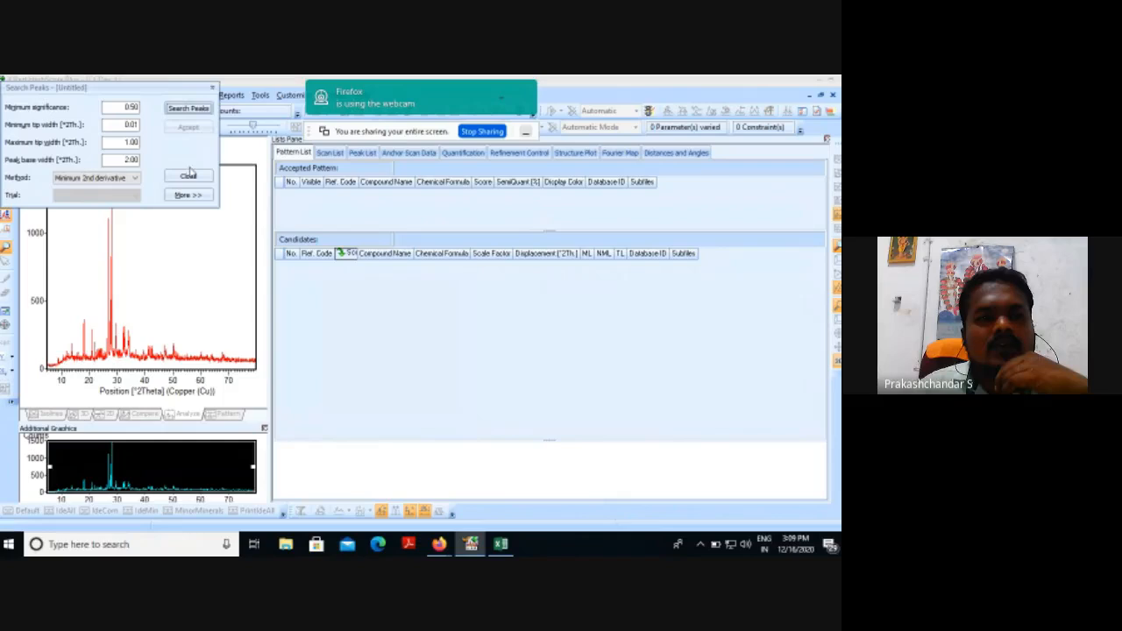
click(198, 111)
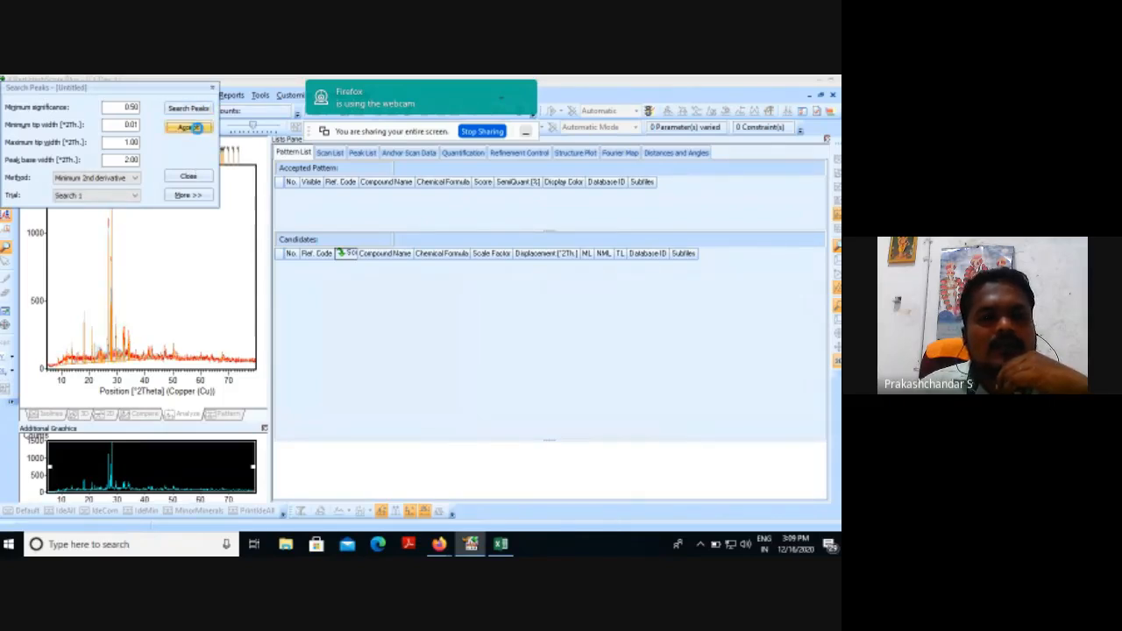
click(193, 128)
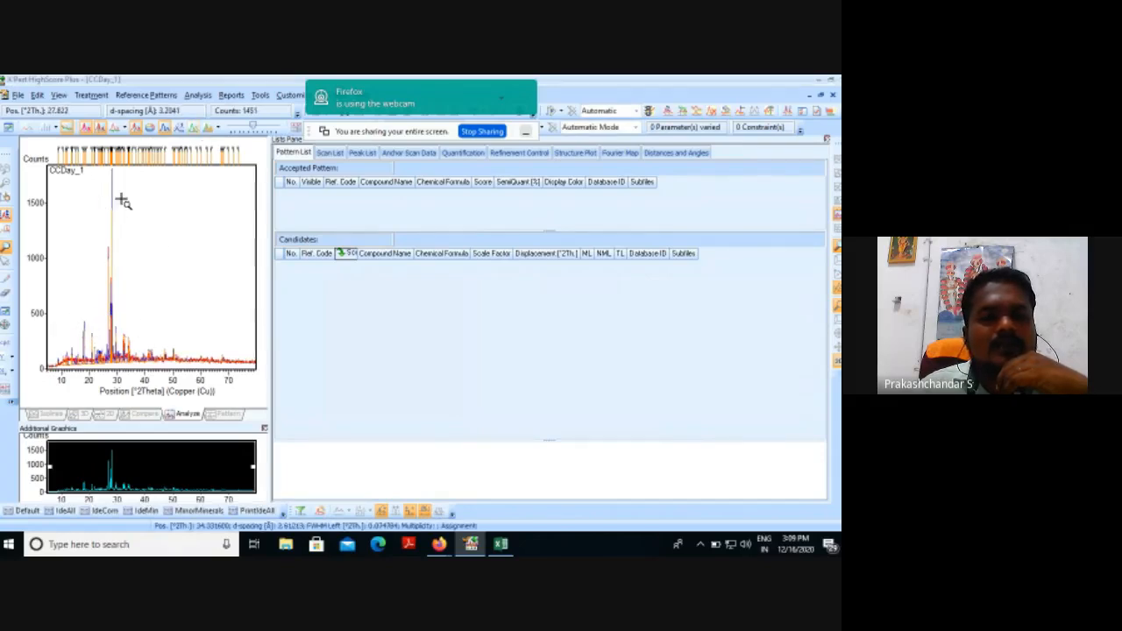
Try stripping K-Alpha2 from the scan with the Rachinger method, and leave the tool.
click(91, 95)
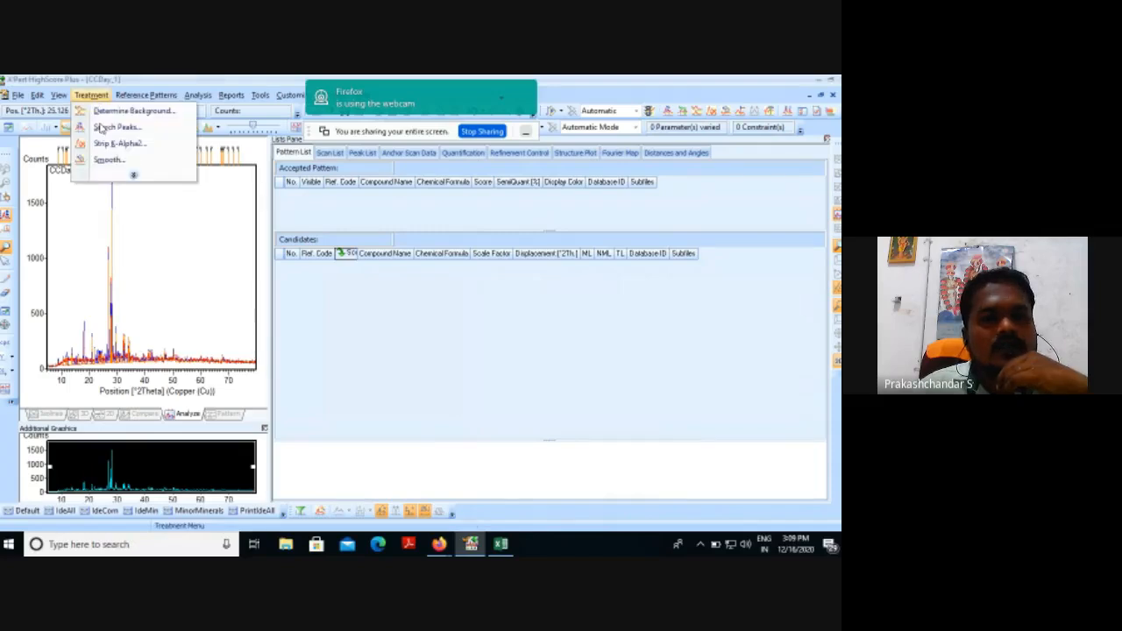
click(133, 177)
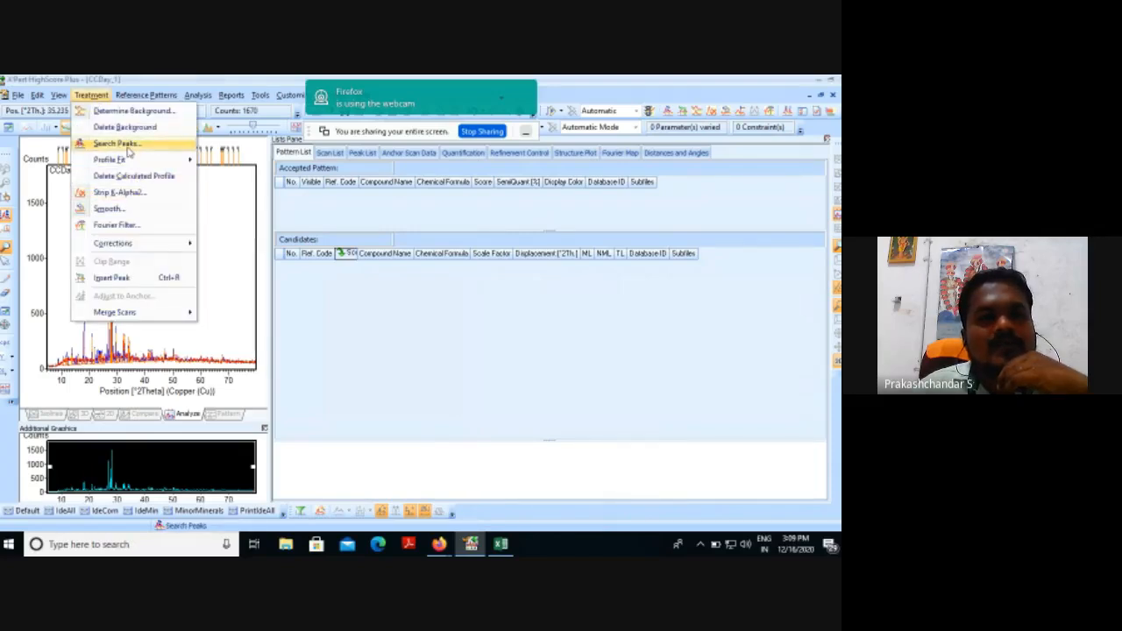
click(129, 192)
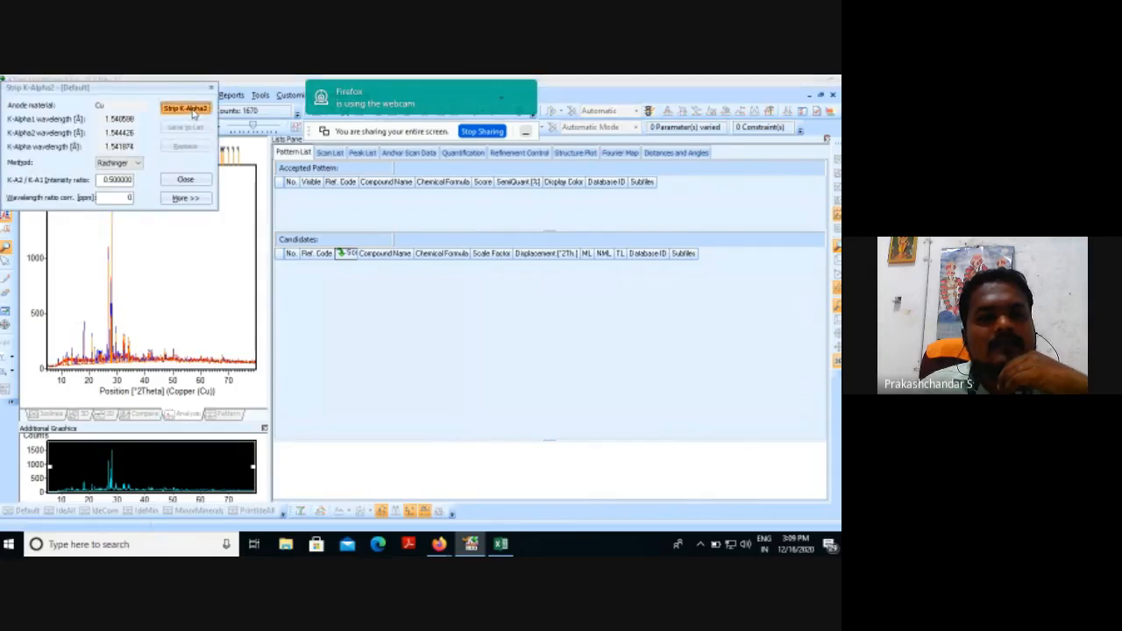
click(192, 111)
click(185, 179)
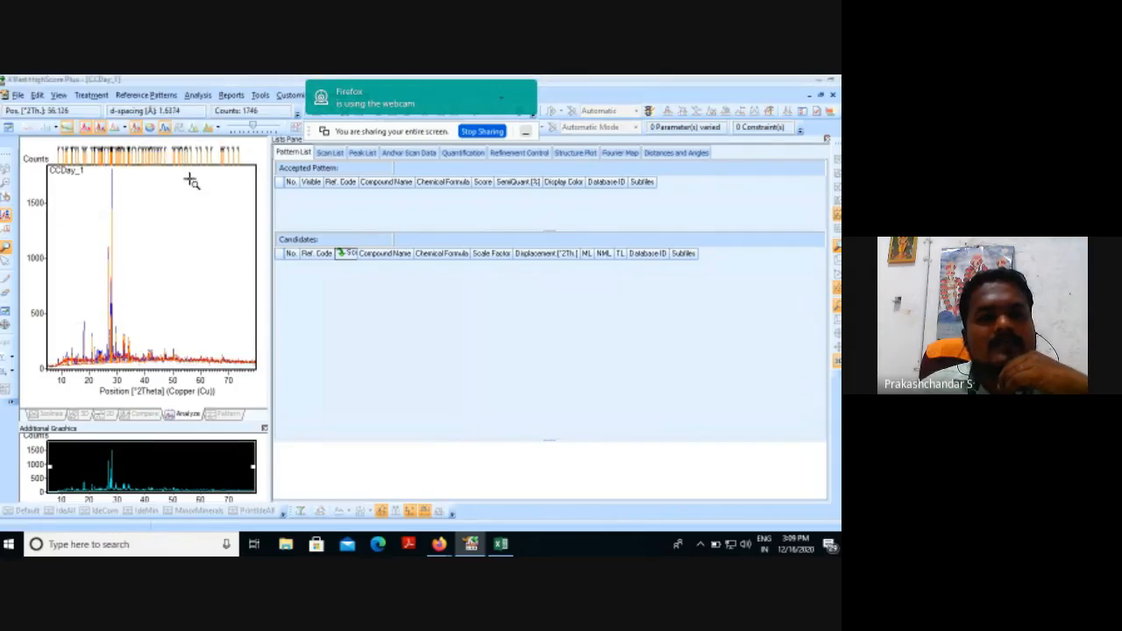
Try smoothing the scan with the quintic polynomial and a convolution range of 7, and leave the smoothing tool.
click(91, 95)
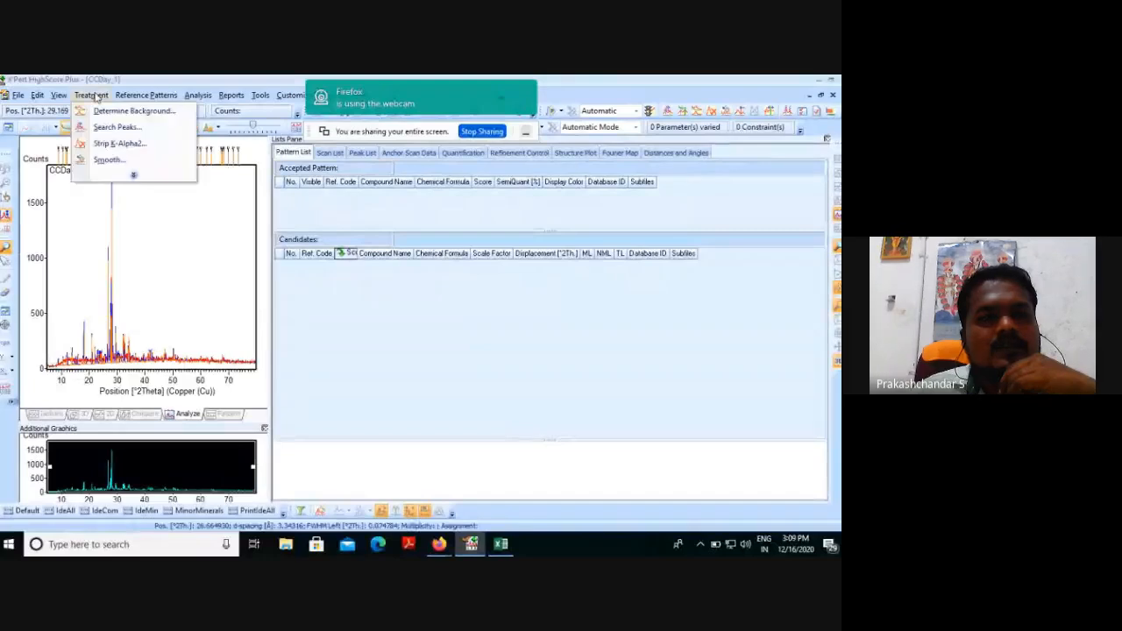
click(137, 178)
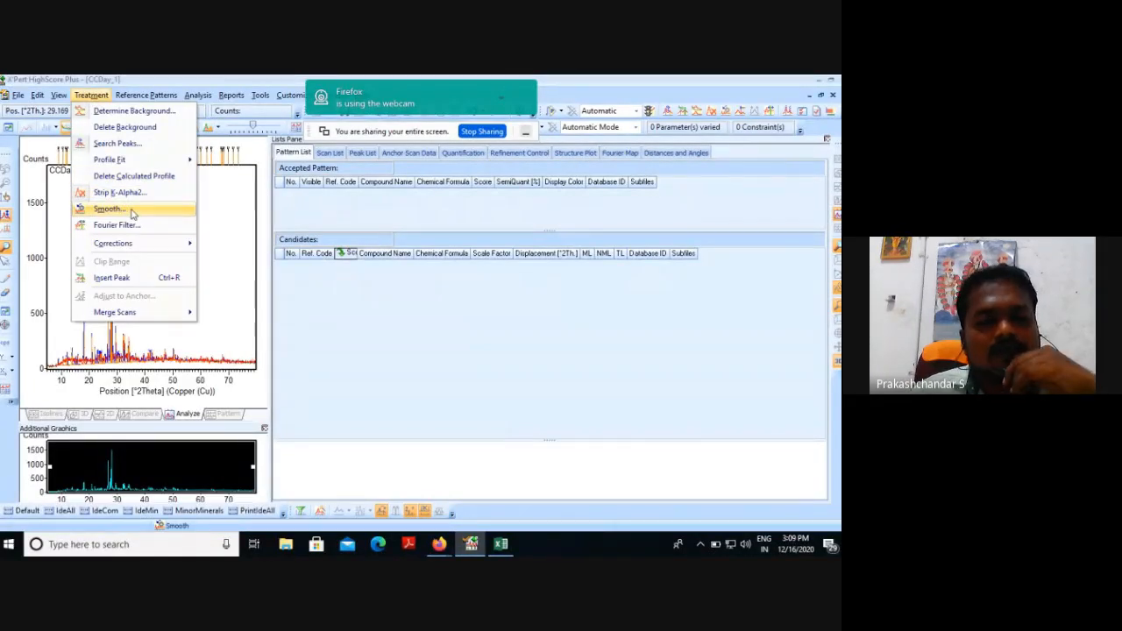
click(132, 211)
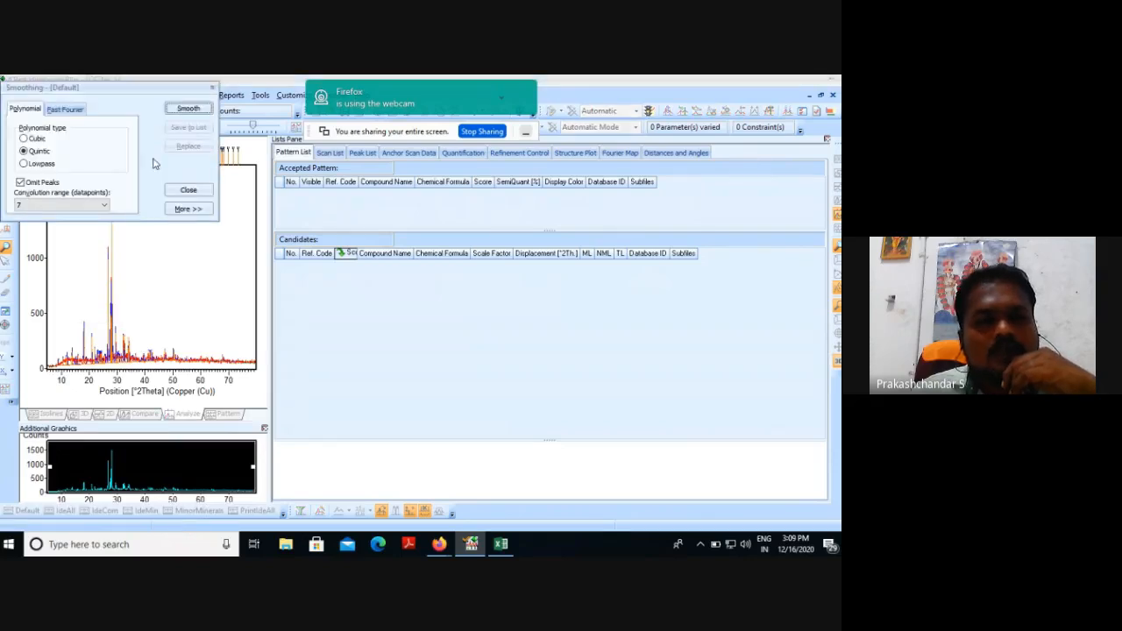
click(187, 111)
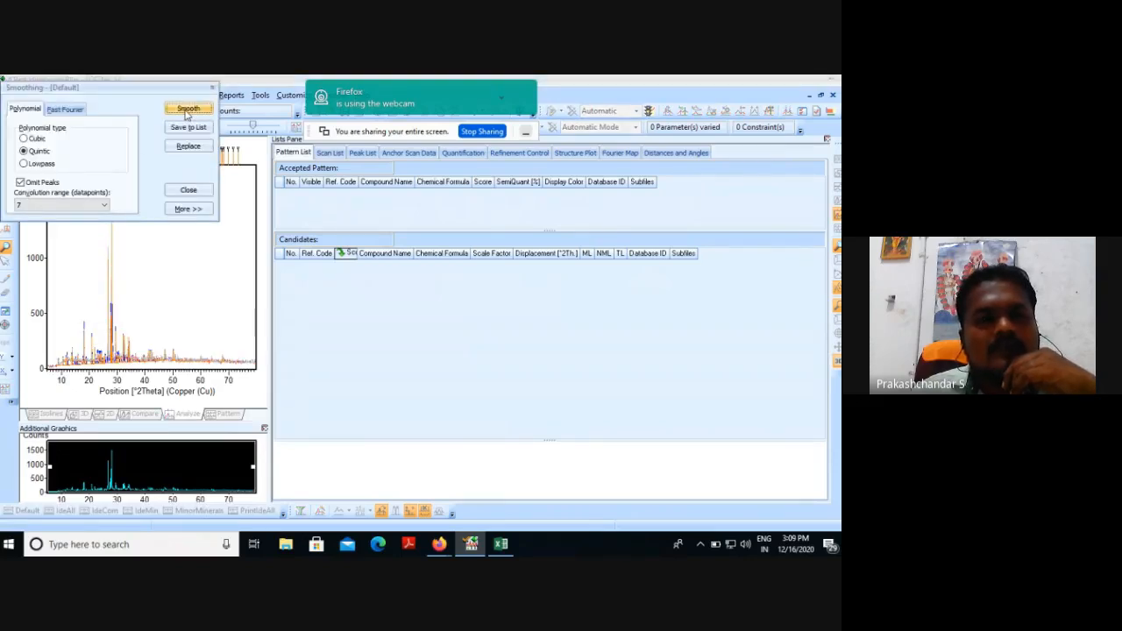
click(198, 190)
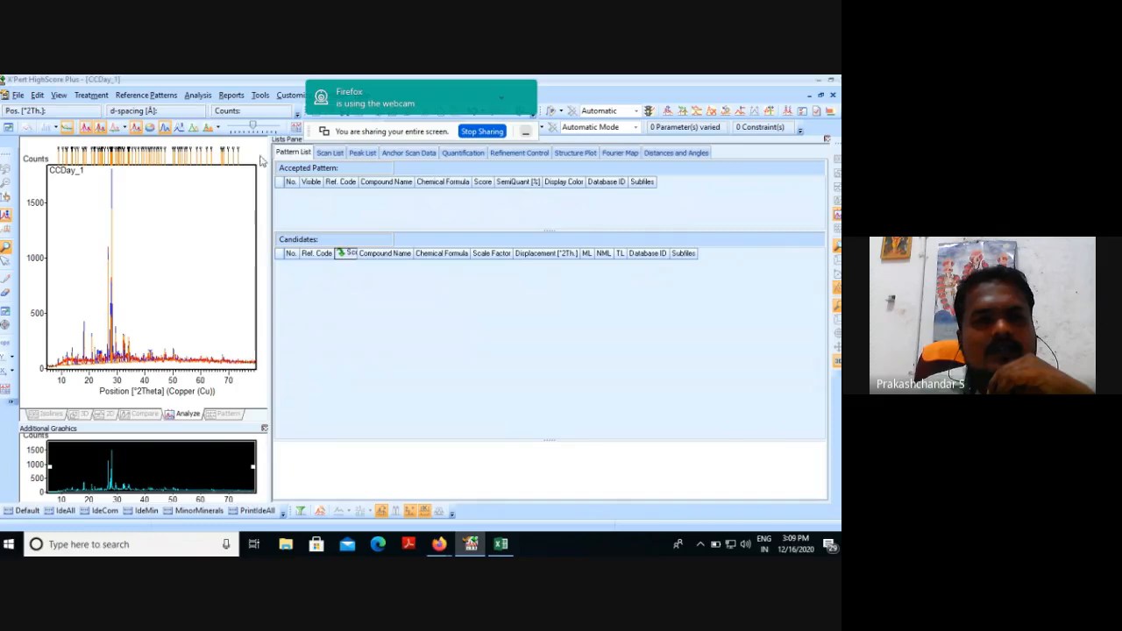
Restrict Search & Match to the Cement and Hydration Product subfile and load that restriction set.
click(198, 94)
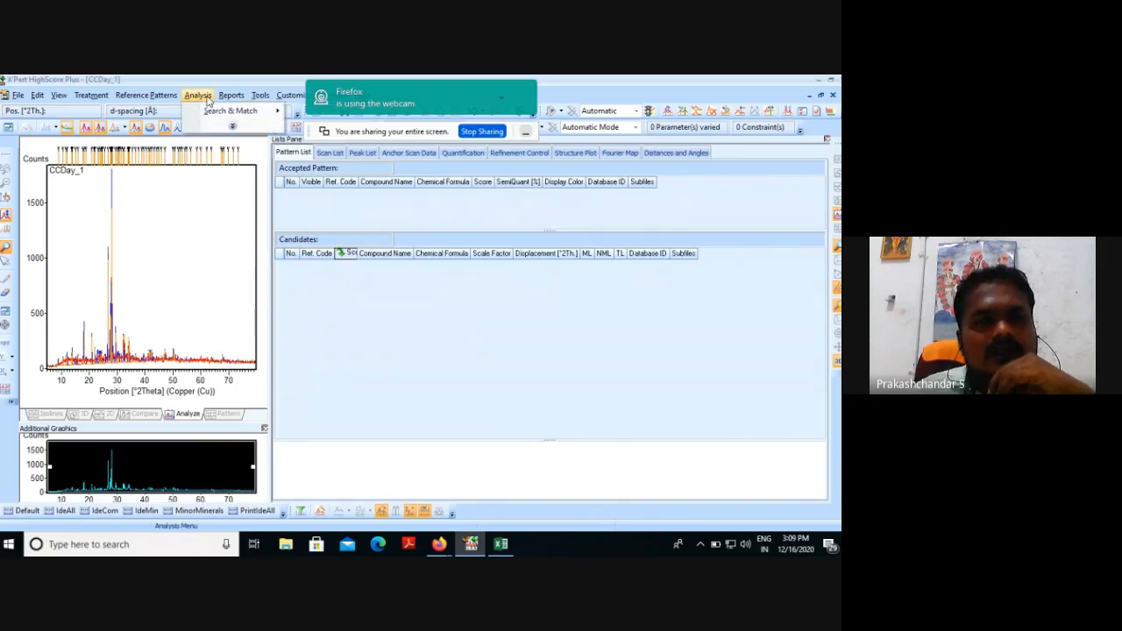
click(234, 127)
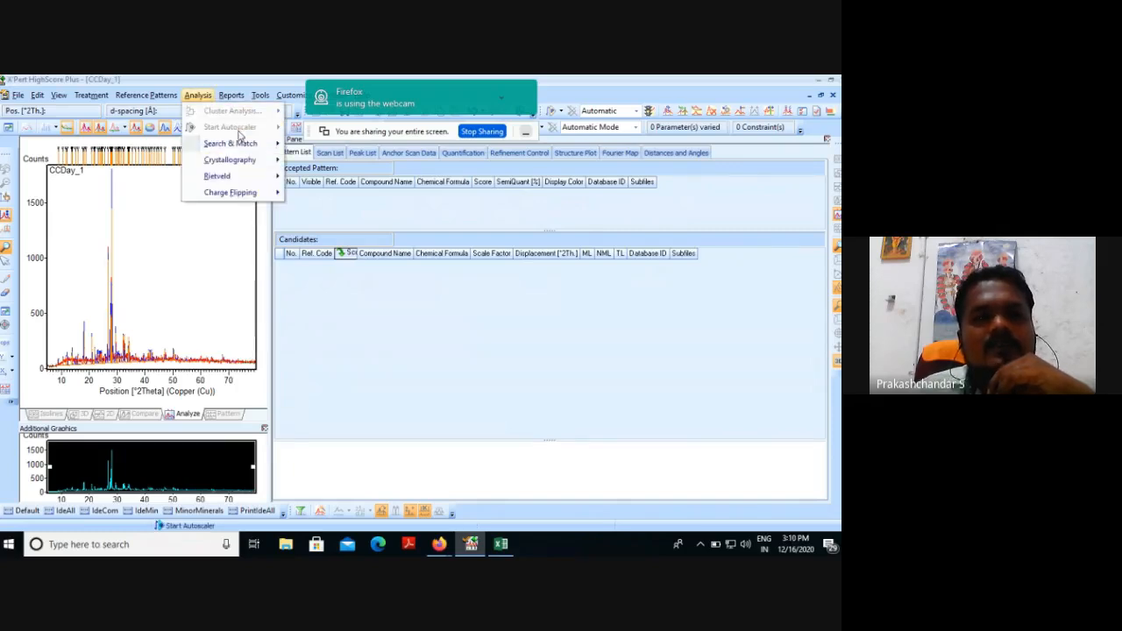
mouse_move(236, 147)
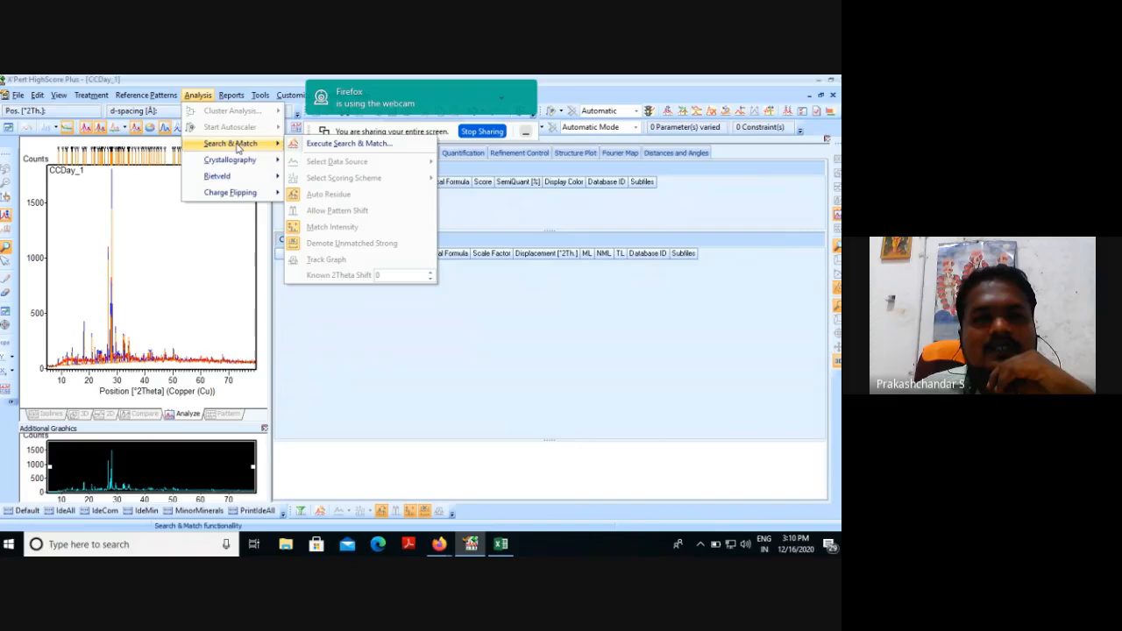
click(344, 145)
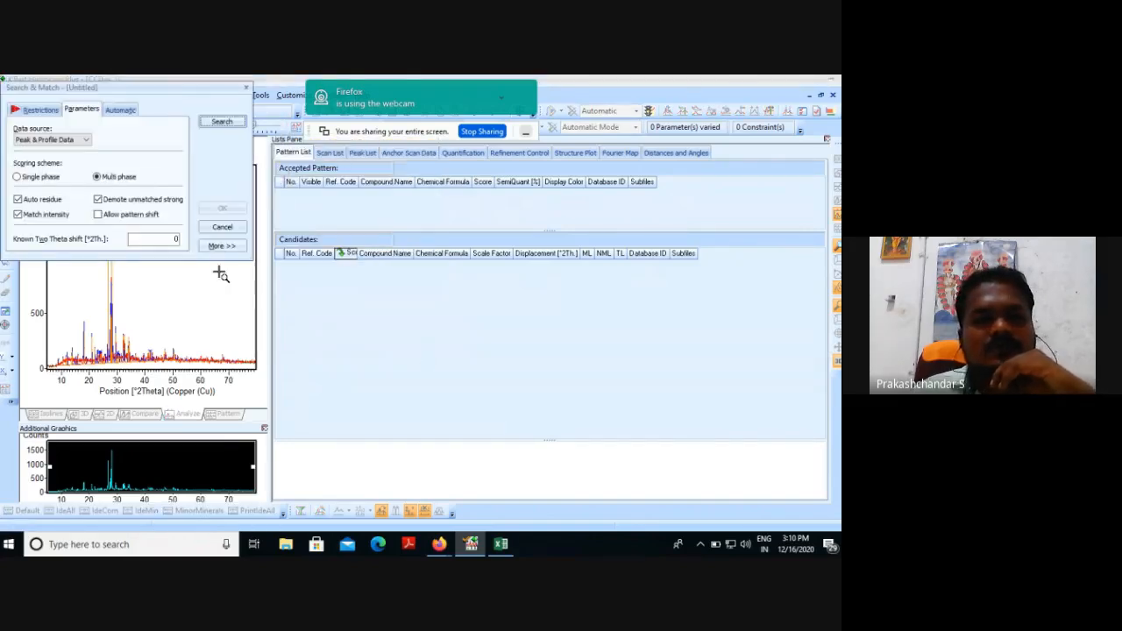
click(44, 110)
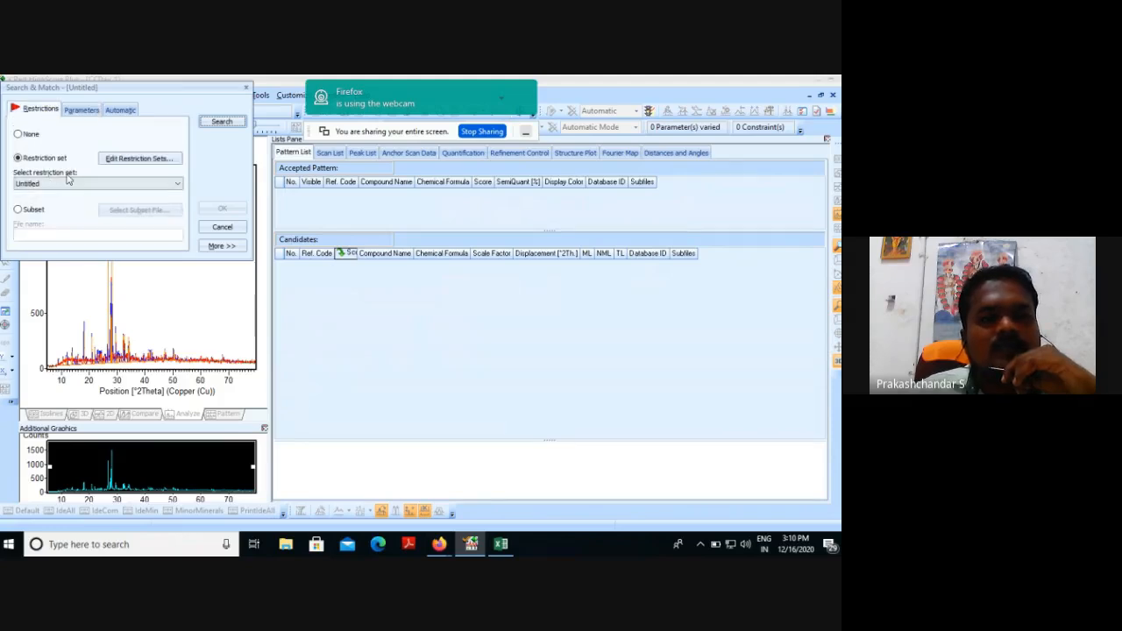
click(142, 158)
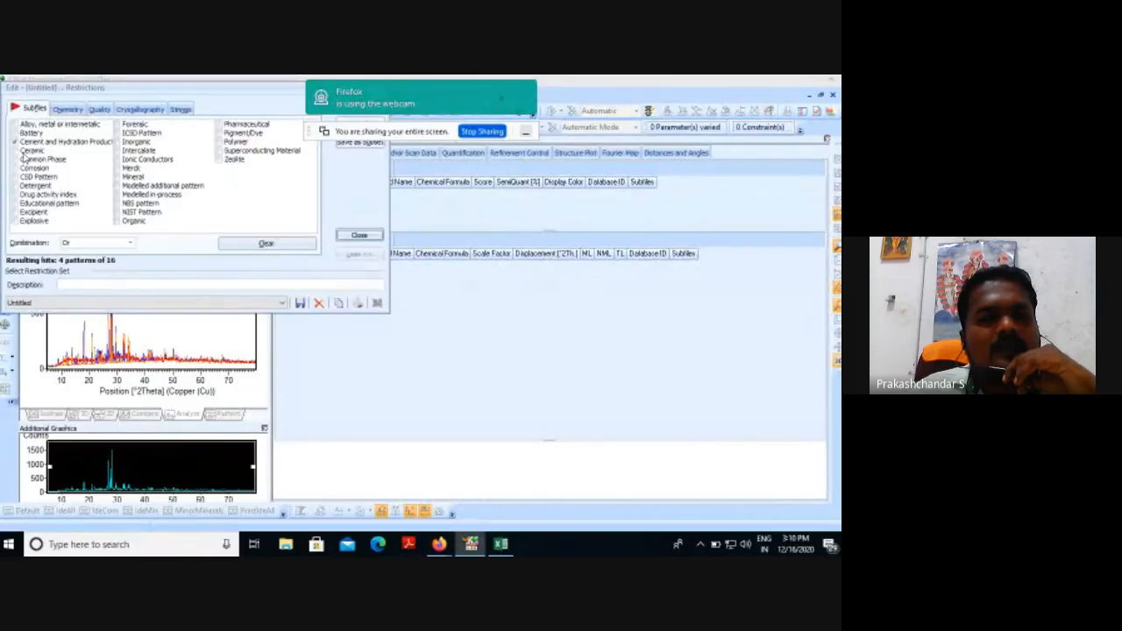
click(15, 141)
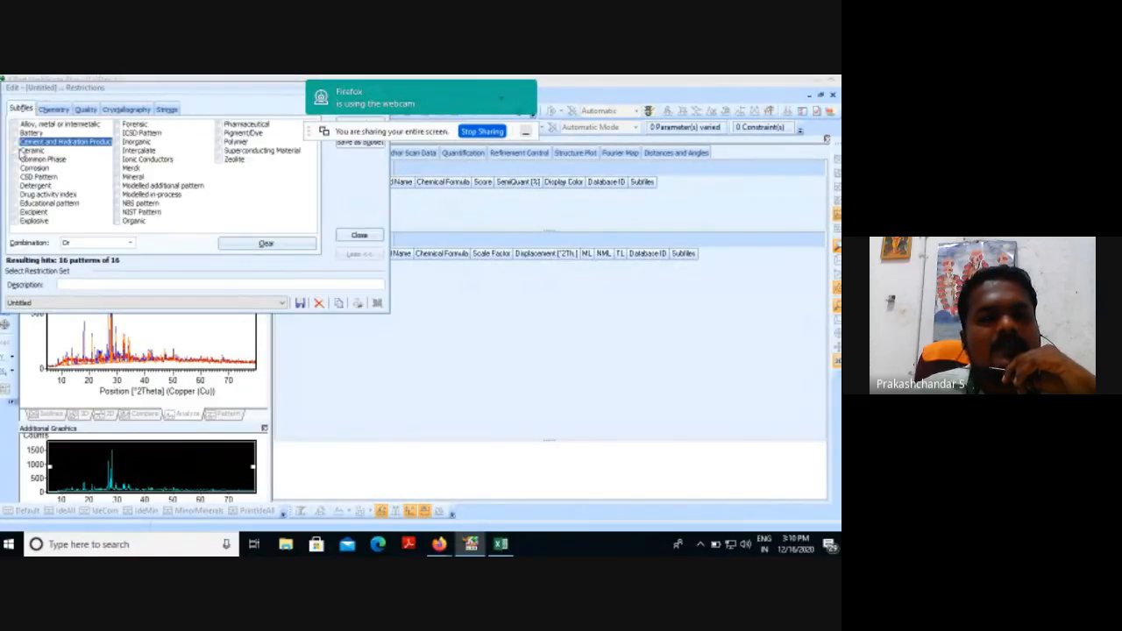
click(15, 141)
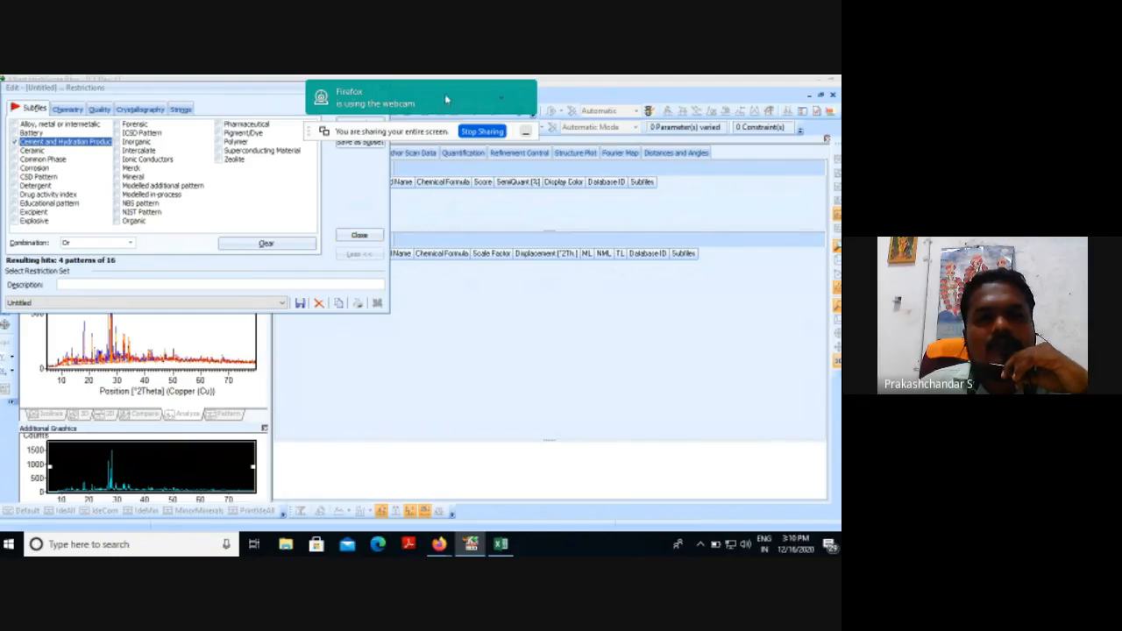
drag(434, 125, 501, 312)
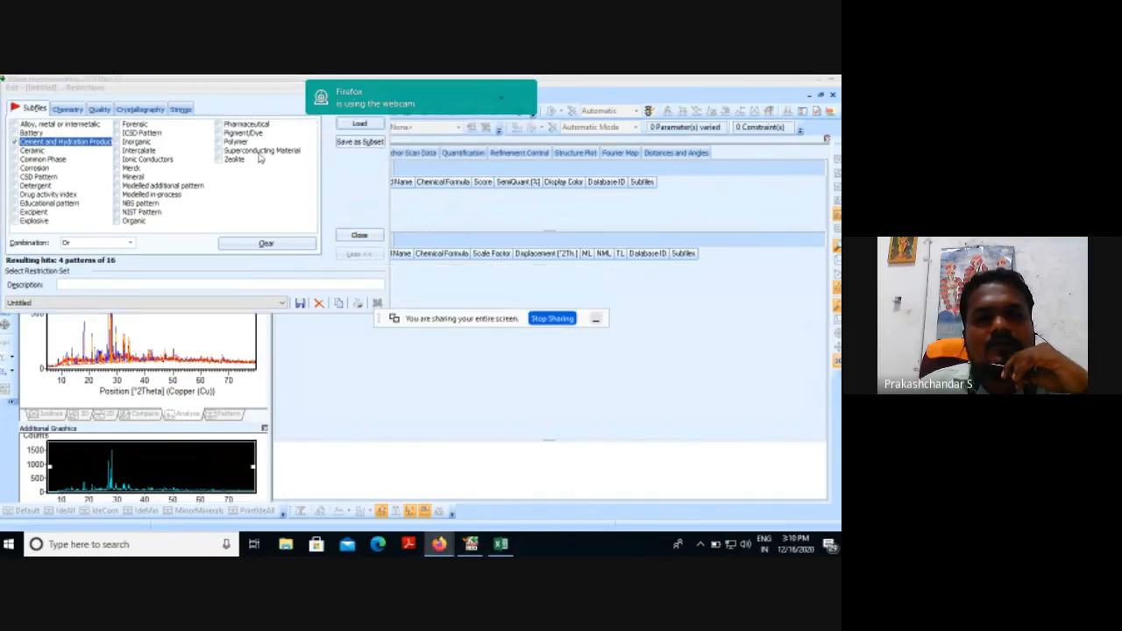
click(368, 126)
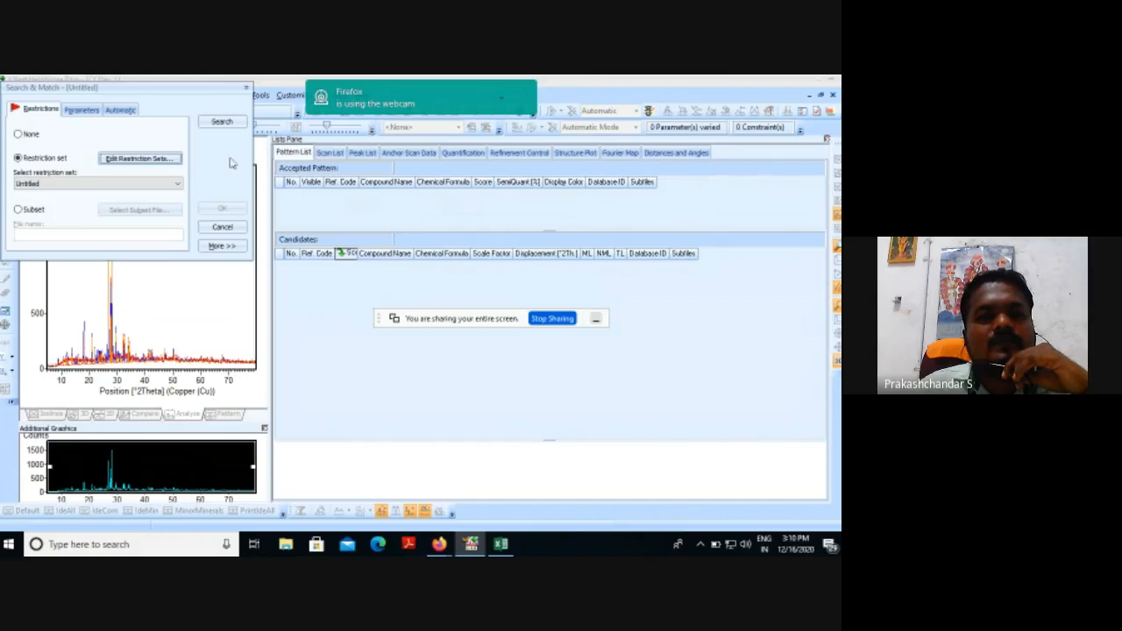
Run the restricted Search & Match on the scan and accept the candidate patterns.
click(222, 125)
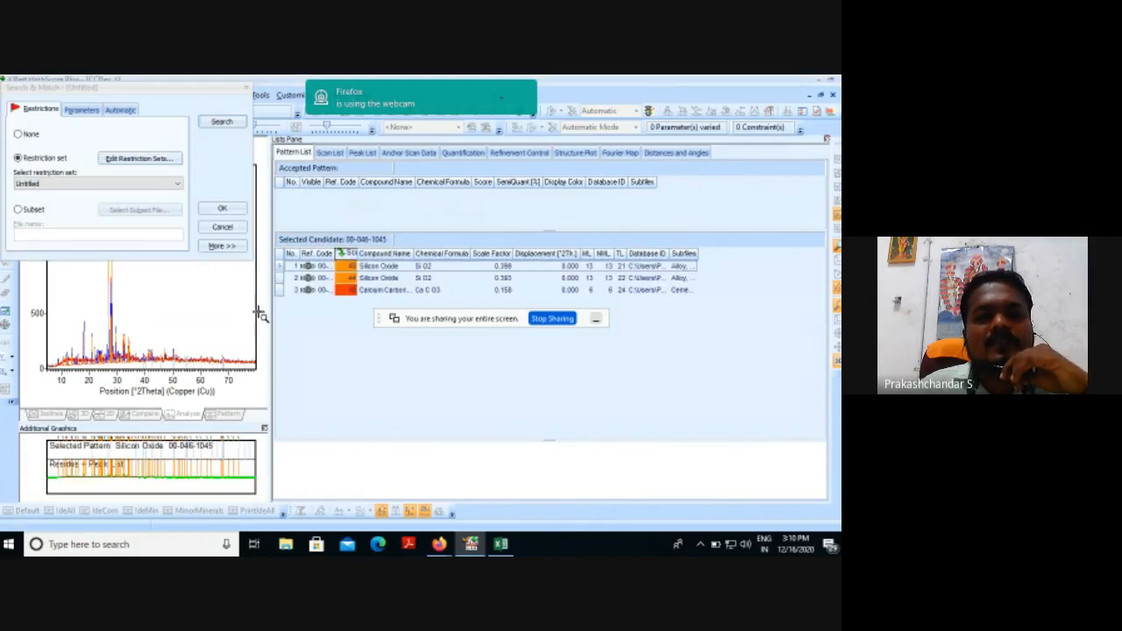
click(223, 209)
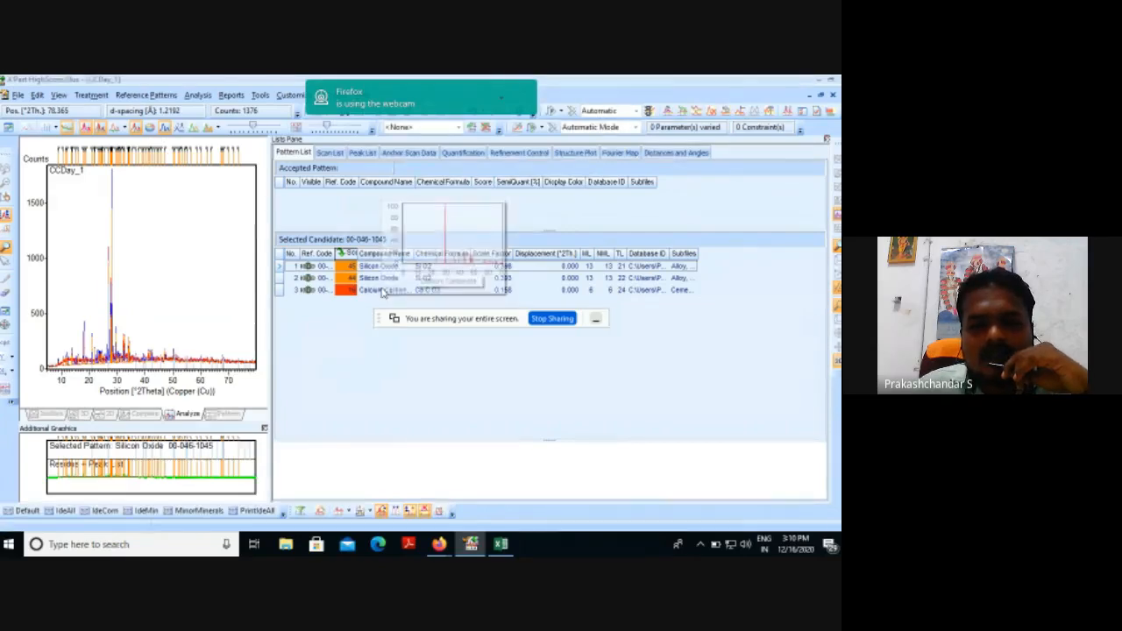
Review the candidate patterns and check the reference code and compound name in the details of Silicon Oxide pattern 00-046-1045.
mouse_move(378, 270)
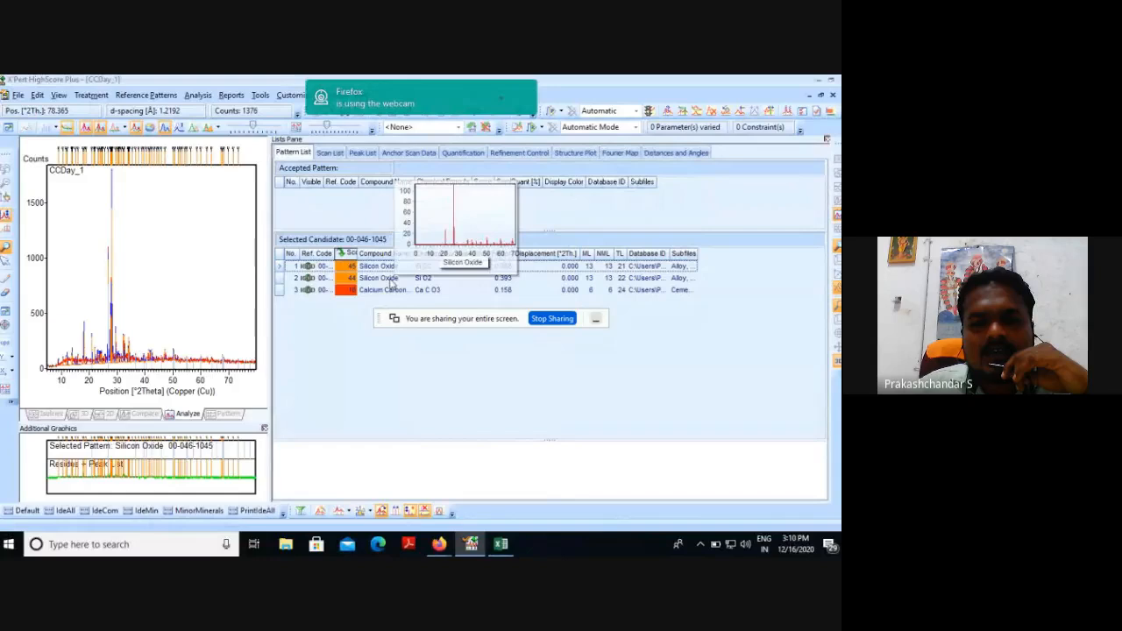
mouse_move(386, 296)
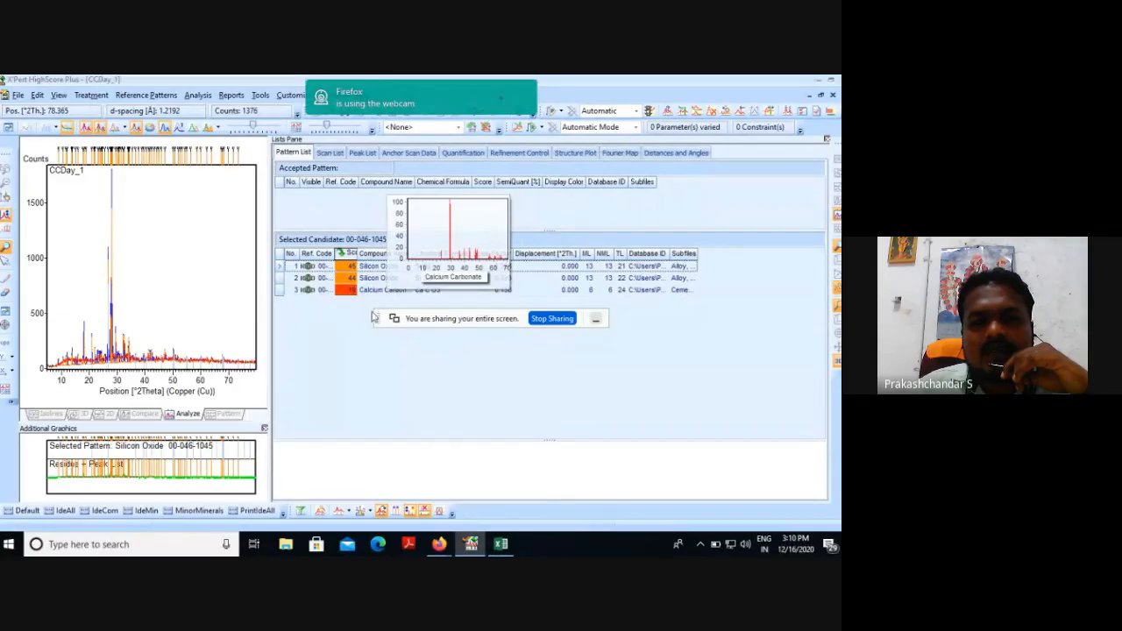
double_click(390, 266)
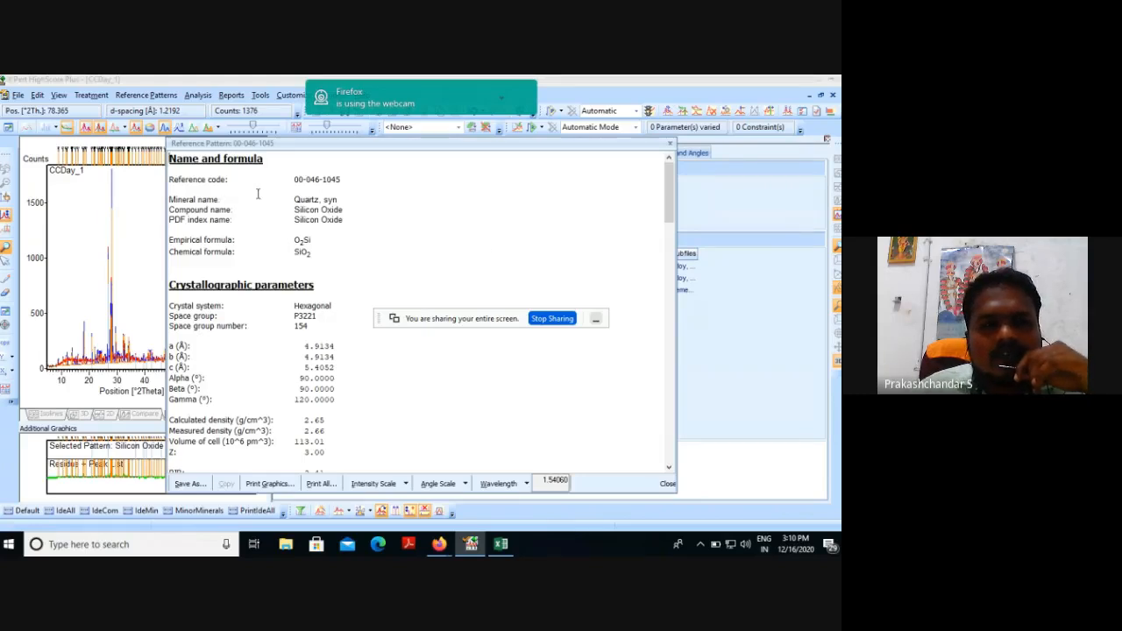
drag(342, 179, 295, 179)
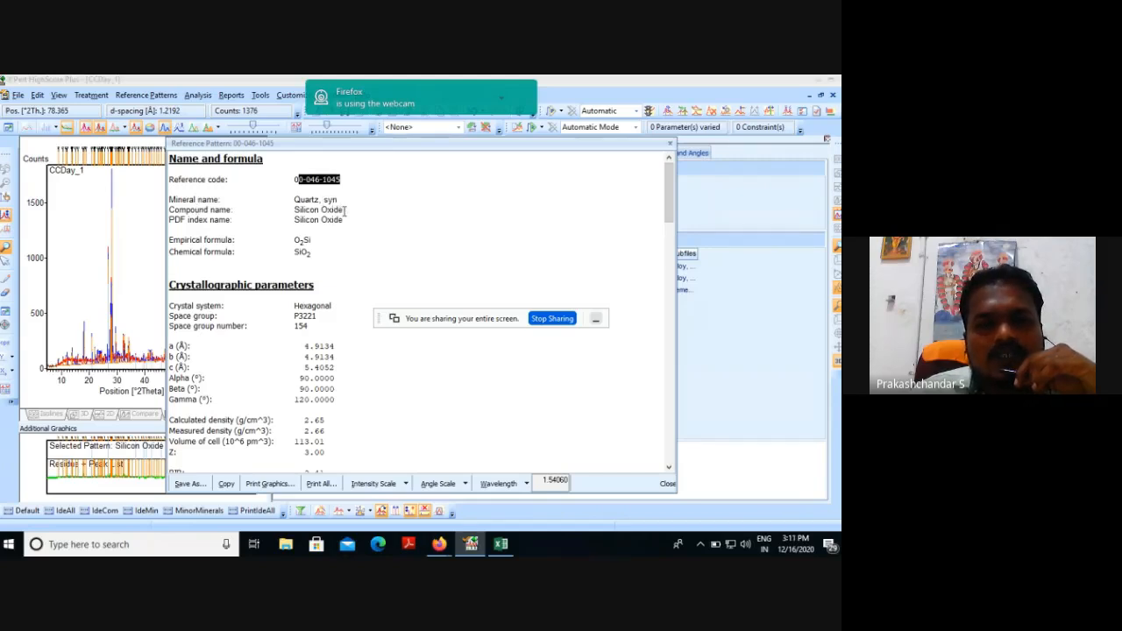
drag(345, 211, 294, 210)
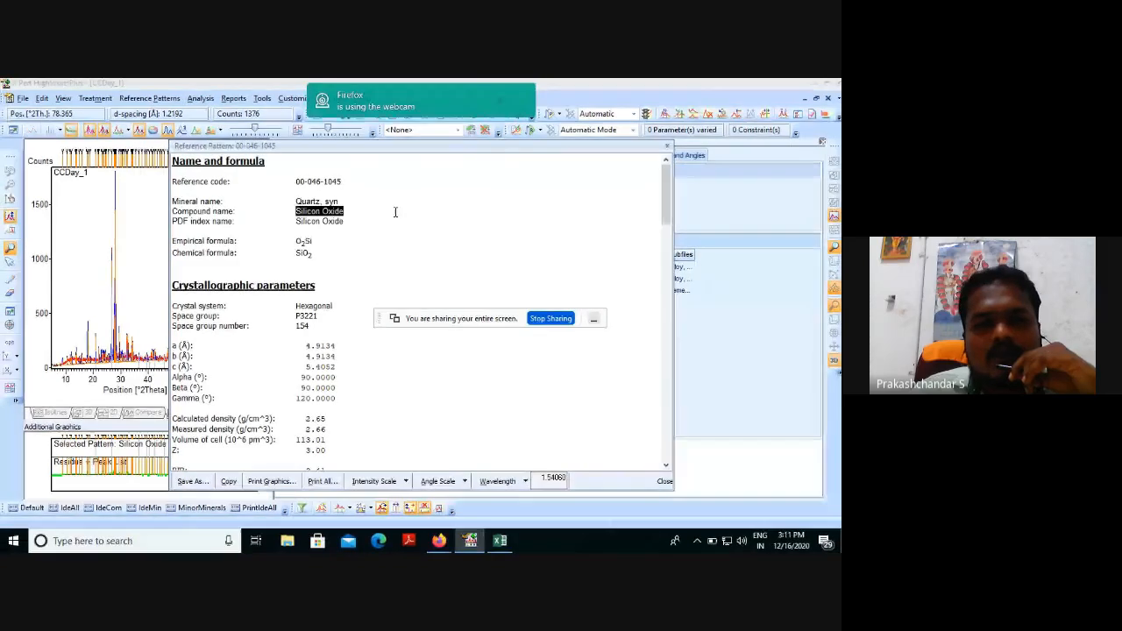
click(667, 148)
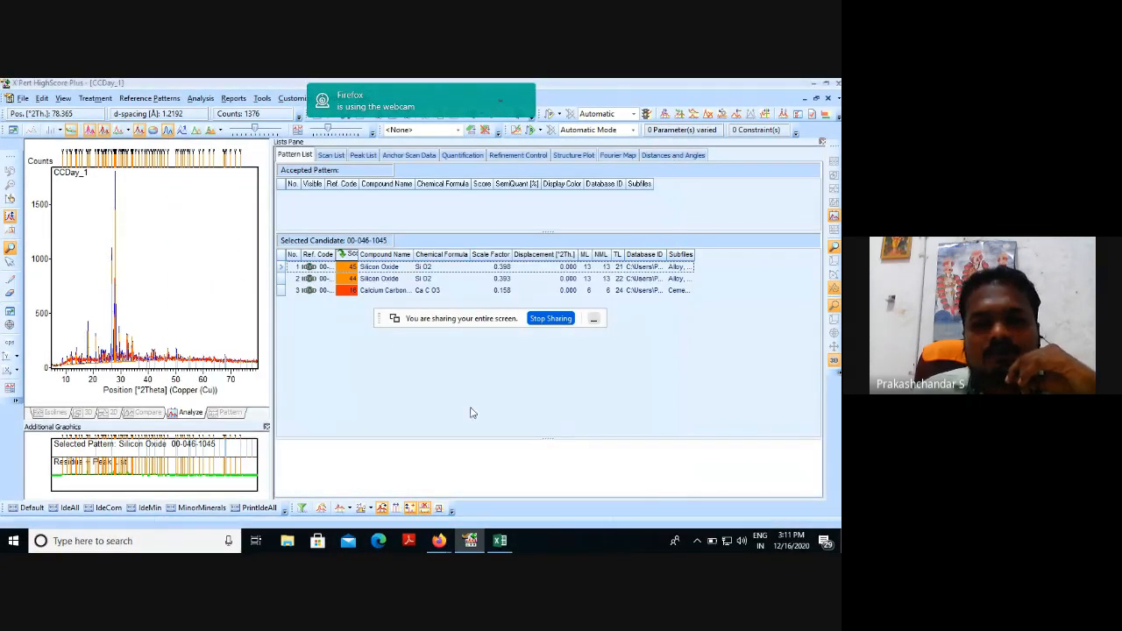
Examine how the first Silicon Oxide candidate fits the peaks near 21° 2Theta, and return to the full scan range.
mouse_move(387, 268)
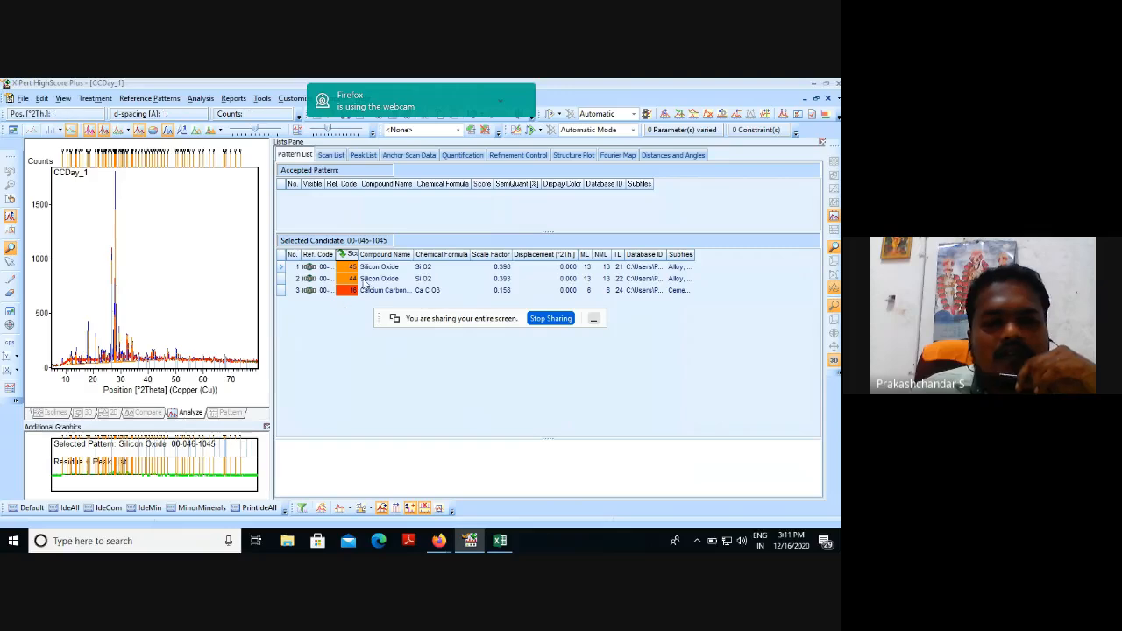
click(366, 269)
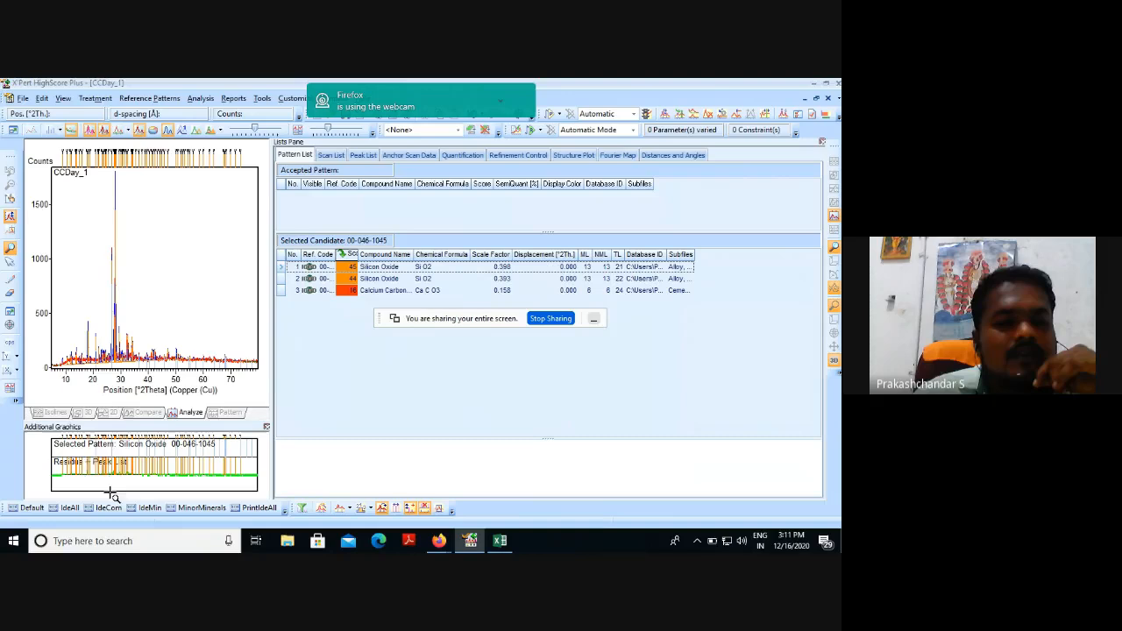
drag(84, 433, 128, 481)
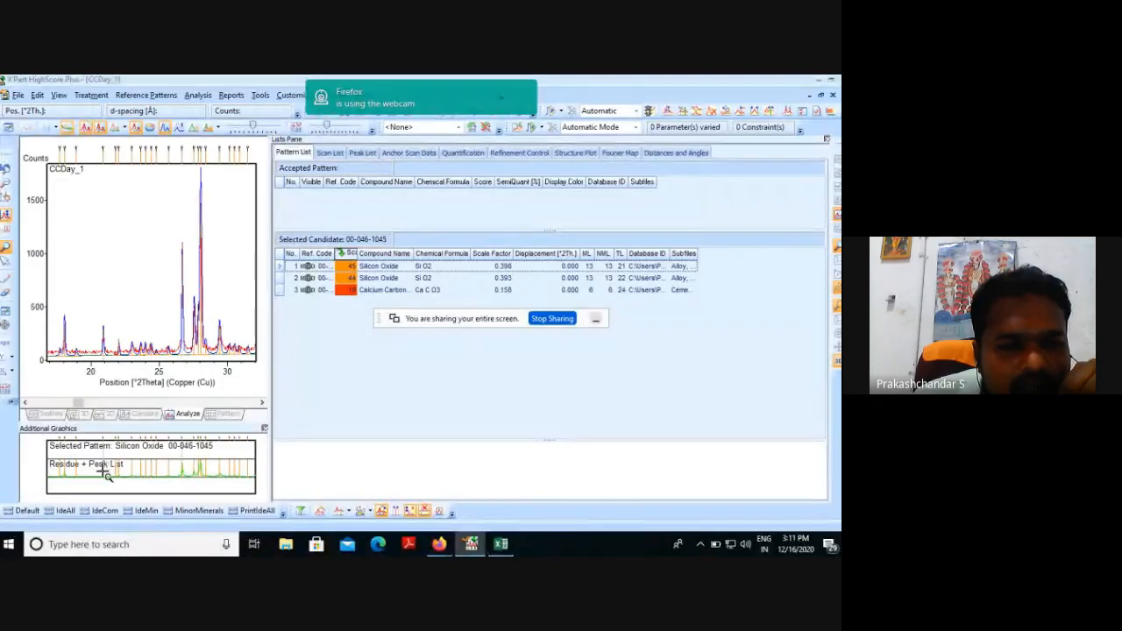
drag(101, 457, 117, 483)
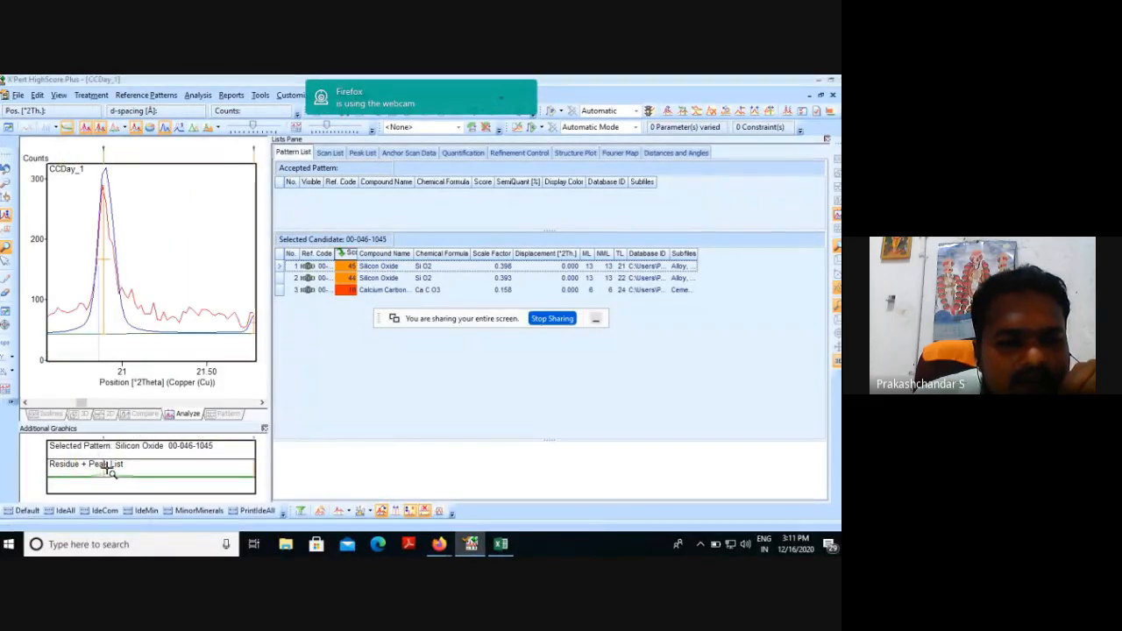
click(5, 171)
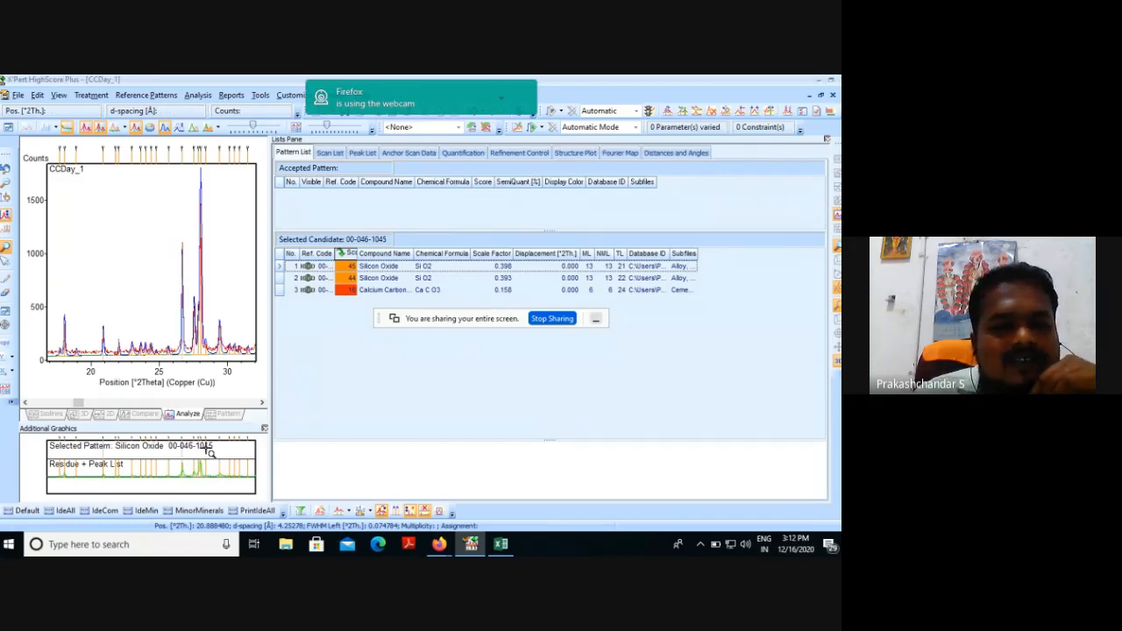
click(5, 172)
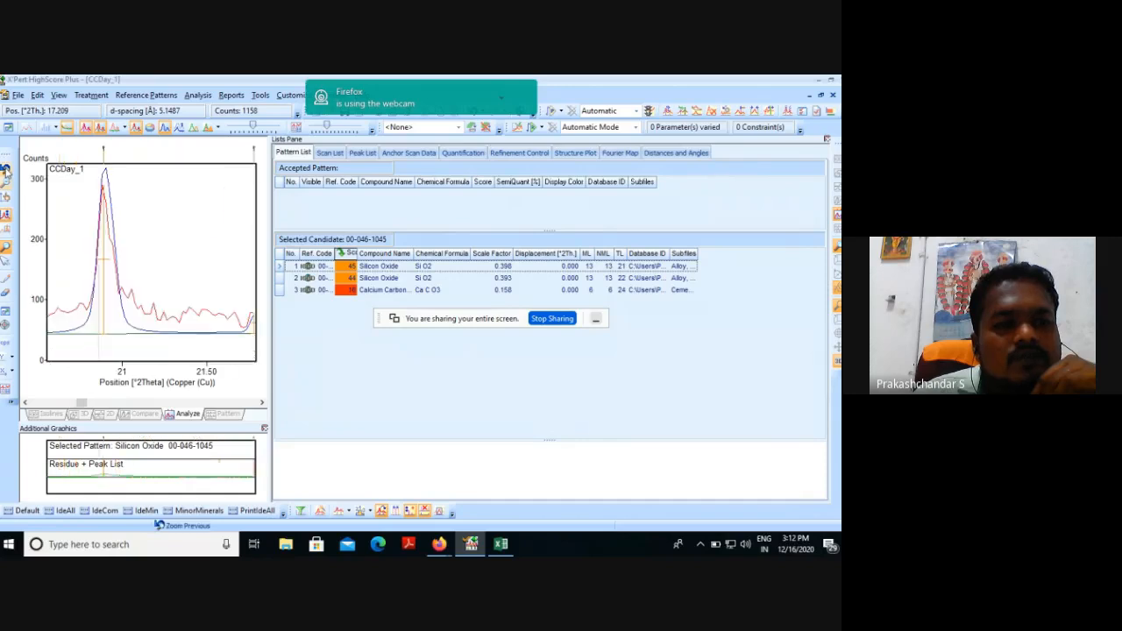
click(5, 171)
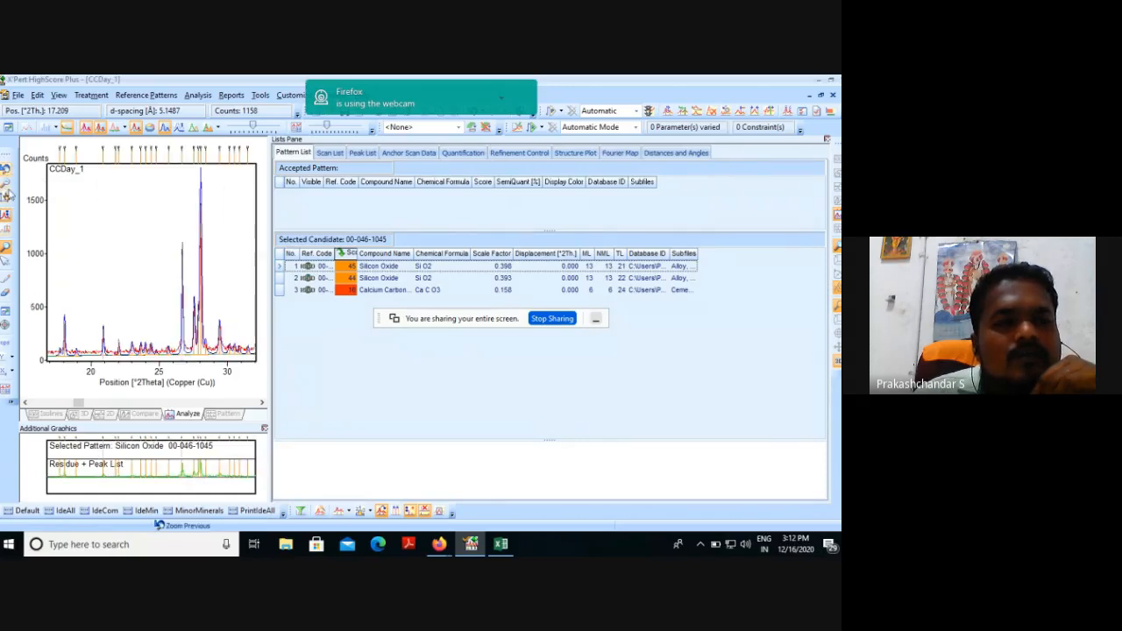
click(8, 194)
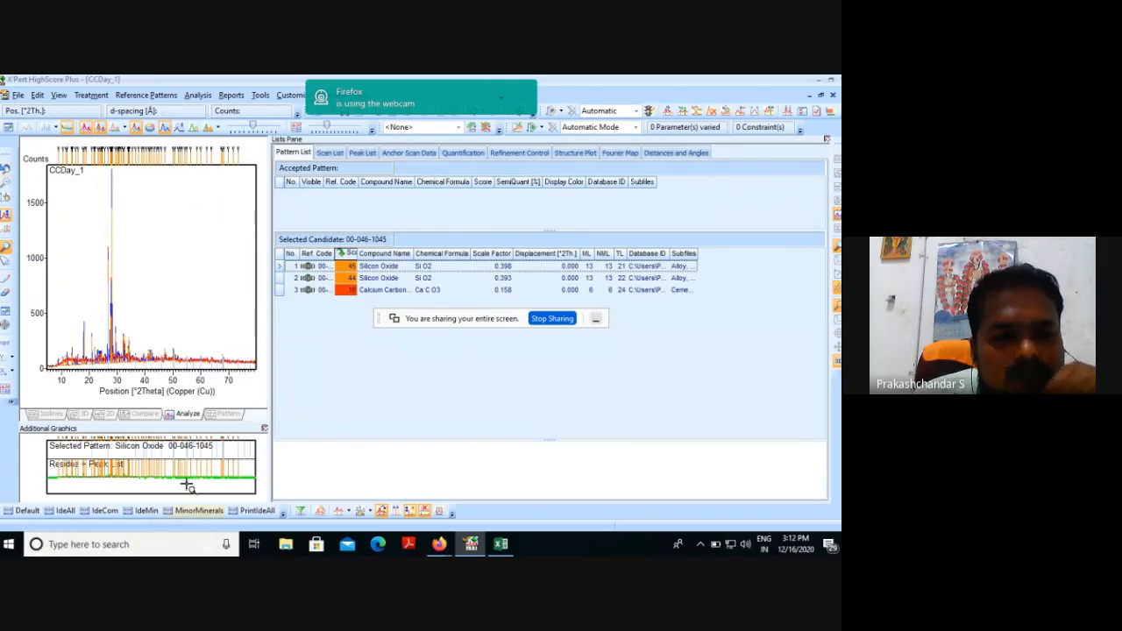
Select the Calcium Carbonate candidate 00-005-0586 and inspect its lines against the scan between about 20° and 50° 2Theta.
click(378, 292)
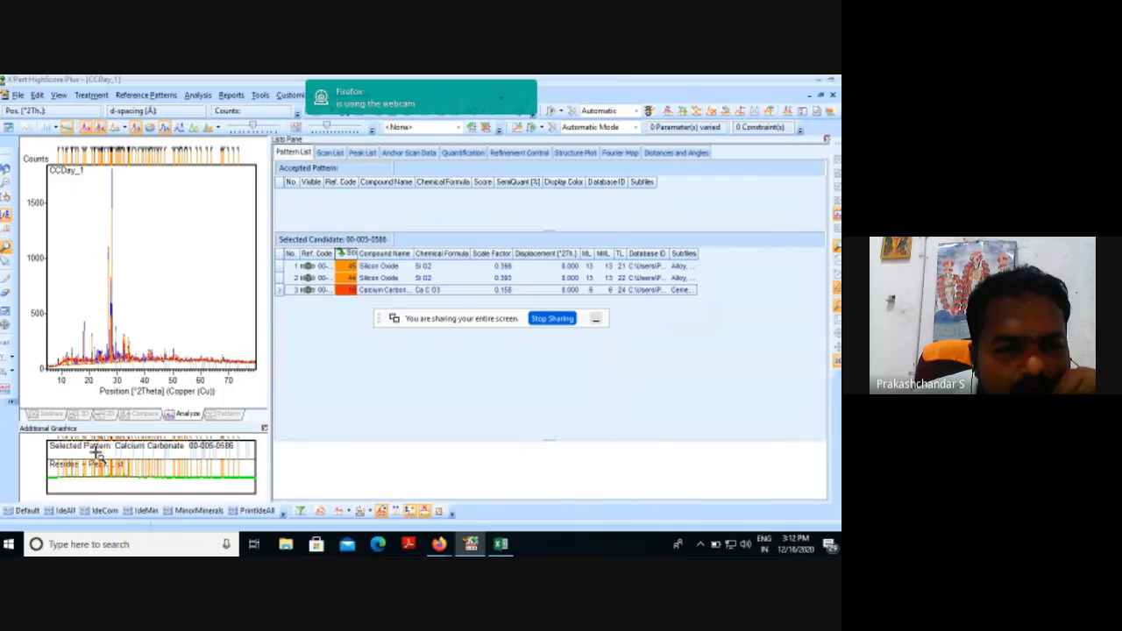
drag(90, 462, 181, 496)
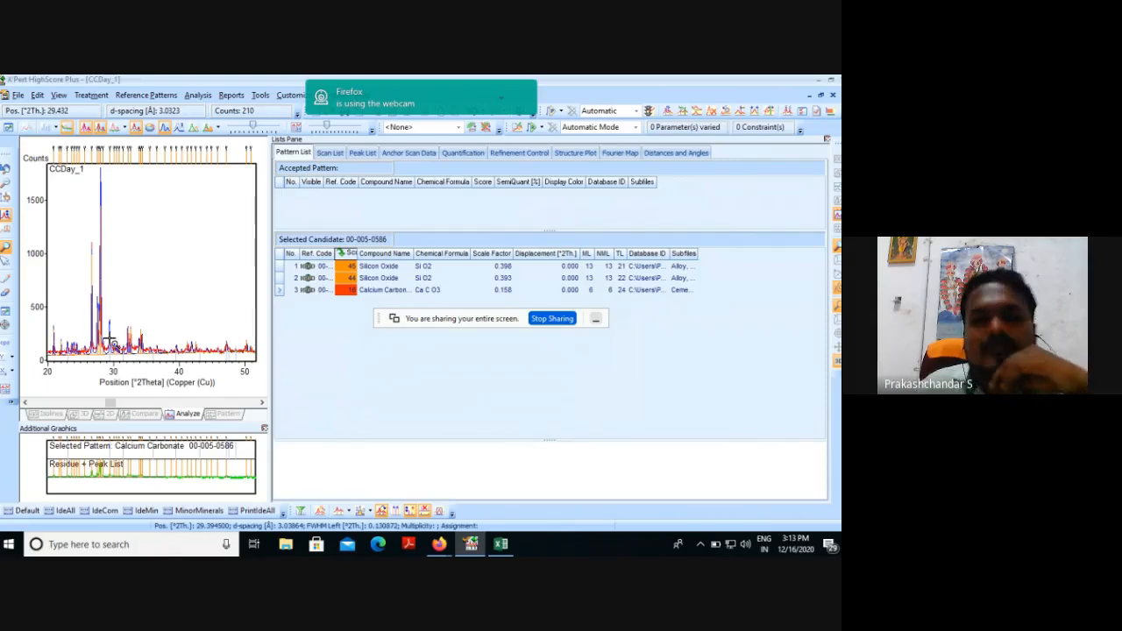
Copy the complete anchor scan data list and paste it into the open Excel sheet starting at cell F3.
click(412, 154)
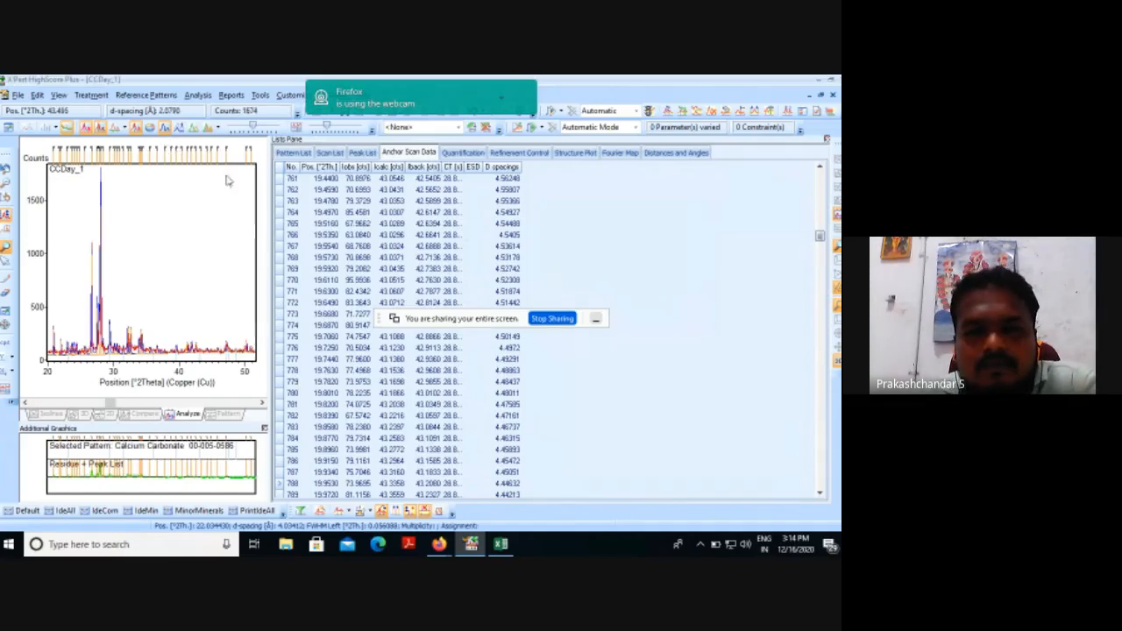
right_click(361, 252)
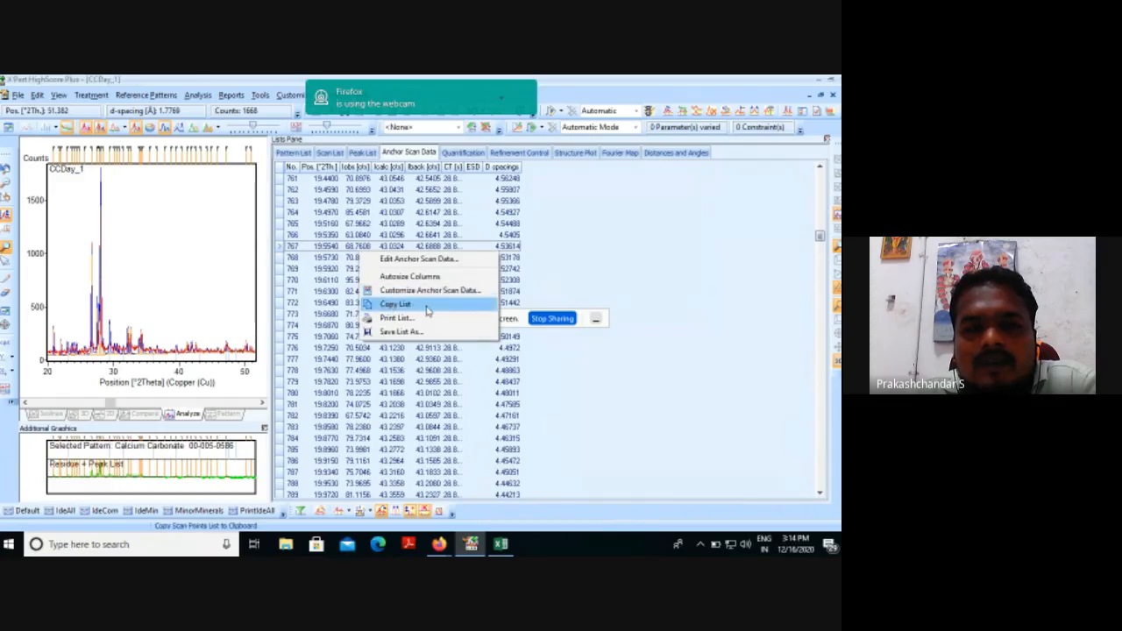
click(395, 304)
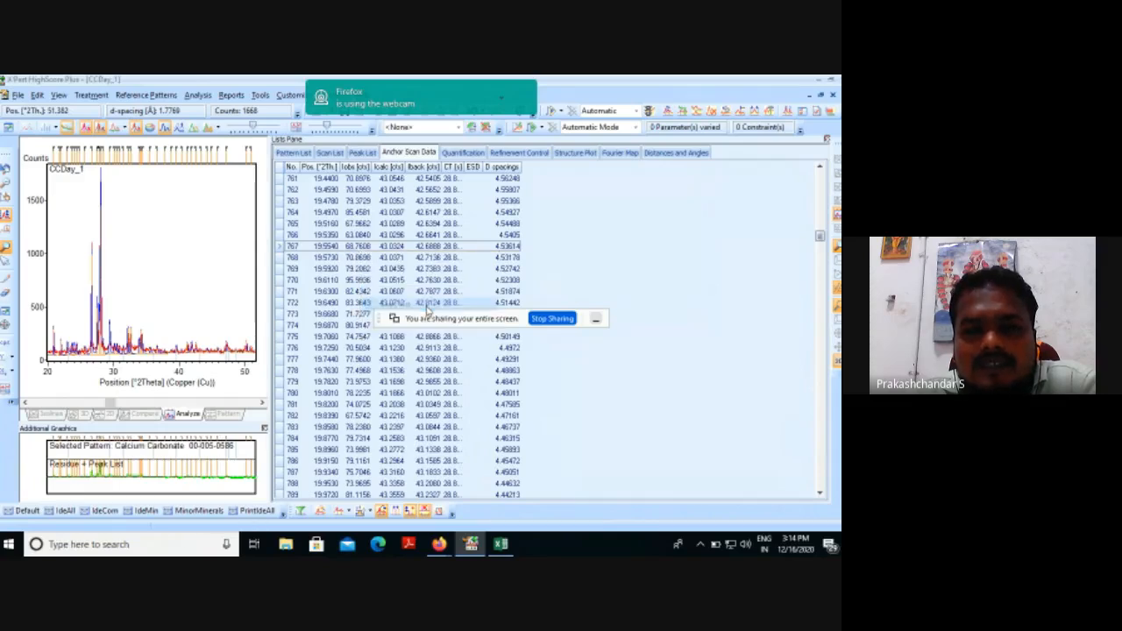
click(501, 545)
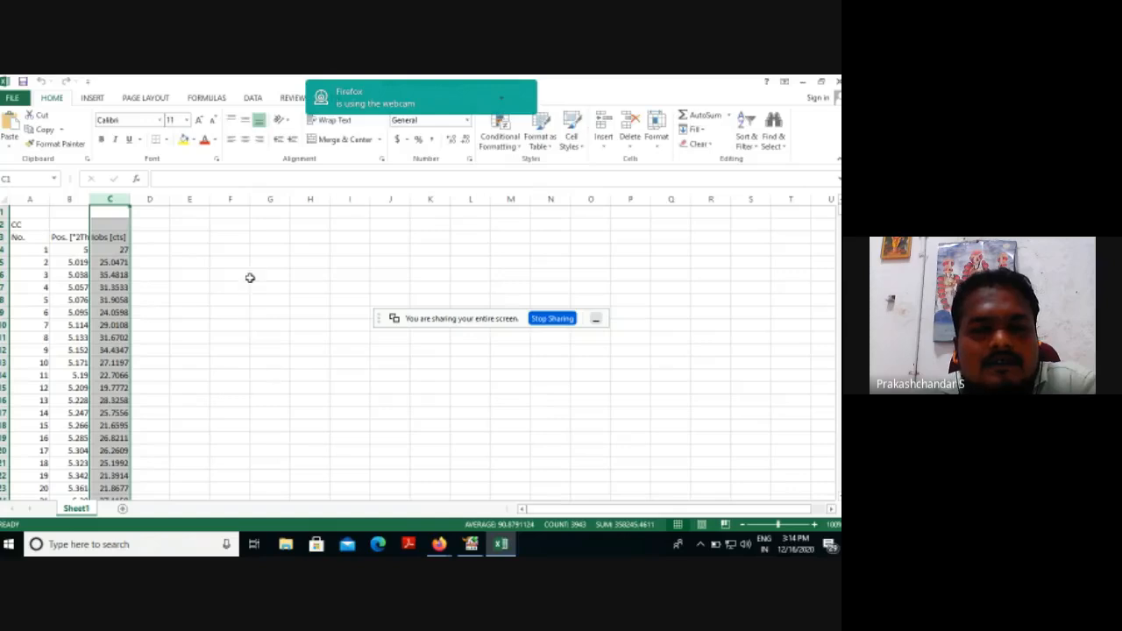
click(241, 239)
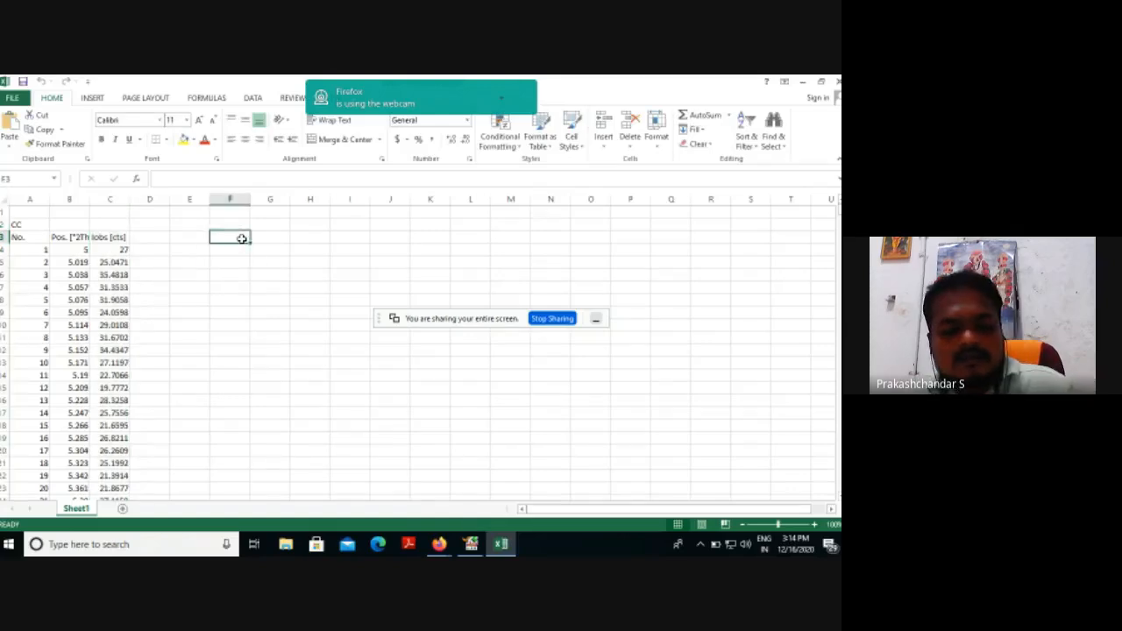
key(ctrl+v)
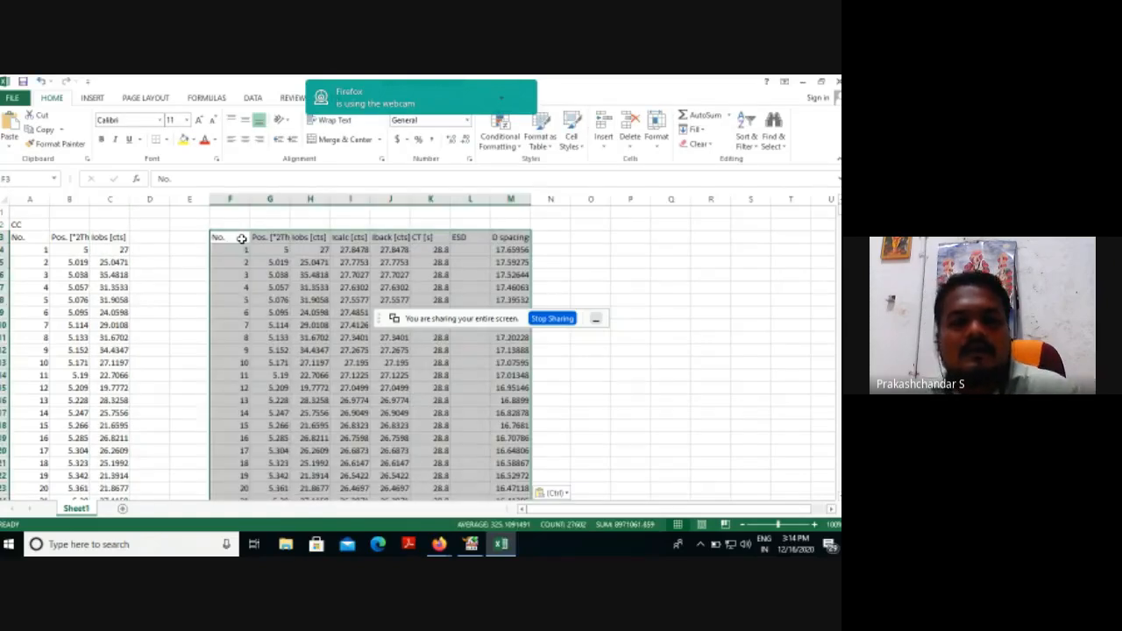
click(592, 252)
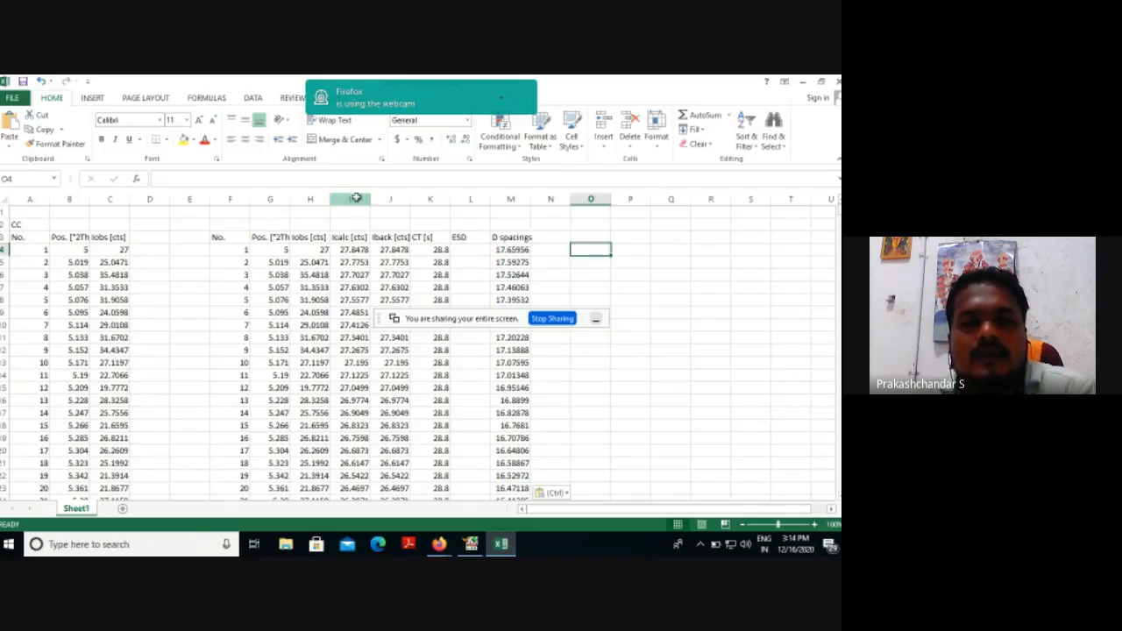
Clear columns I to M of the pasted data, keeping only the number, position and observed intensity columns.
drag(356, 198, 519, 200)
key(Delete)
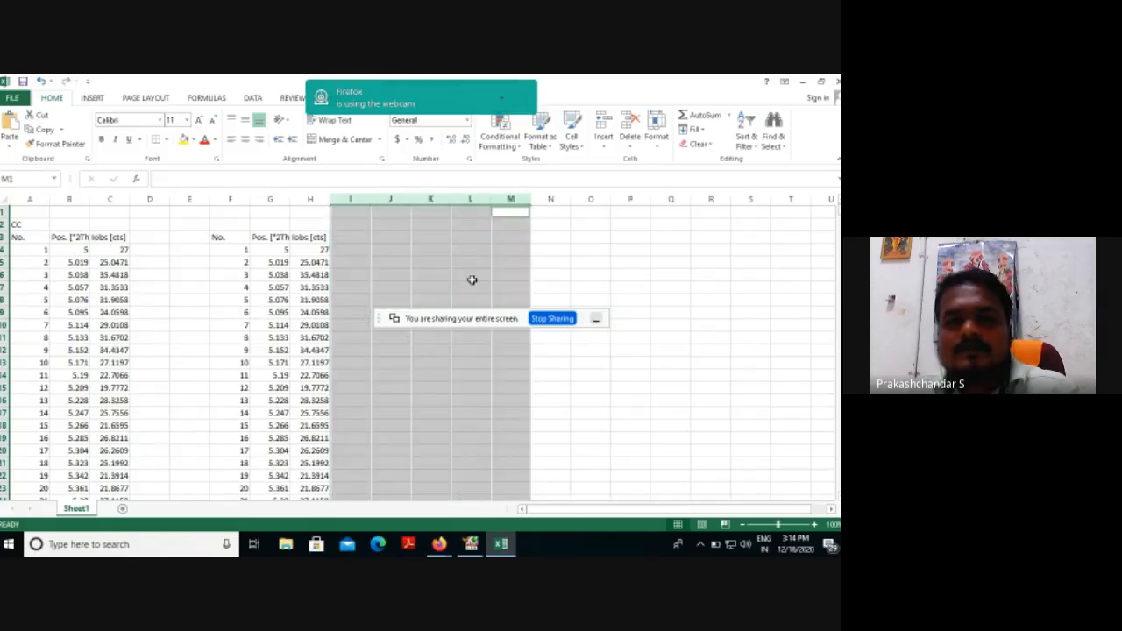
click(617, 389)
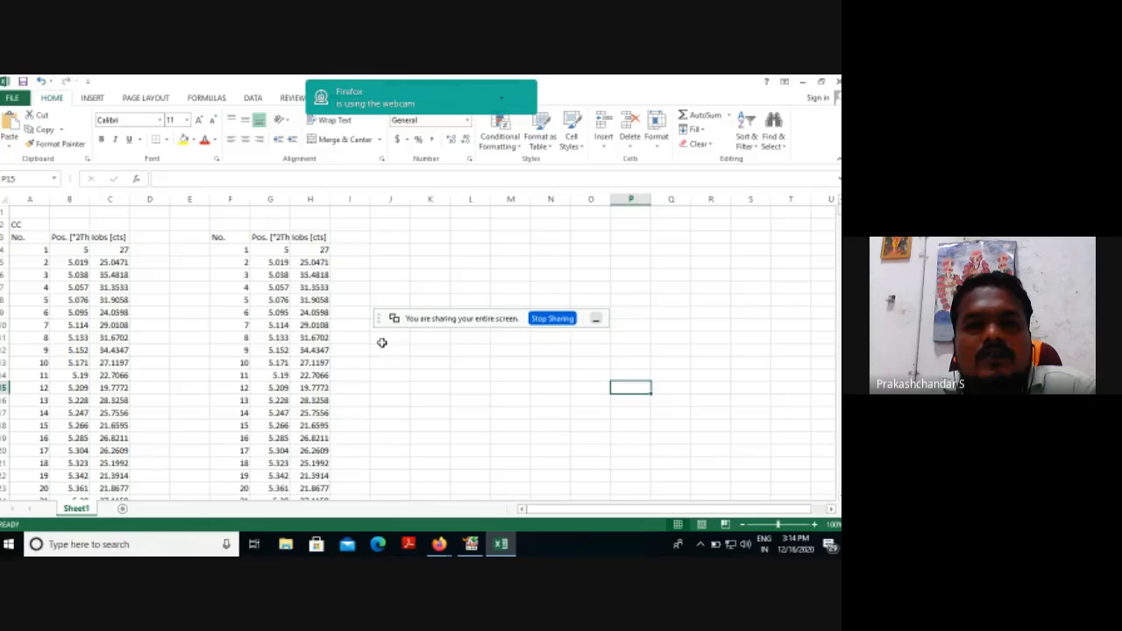
Launch OriginPro 8 with the option to get a license file later, and add a new Excel workbook to the project.
click(471, 544)
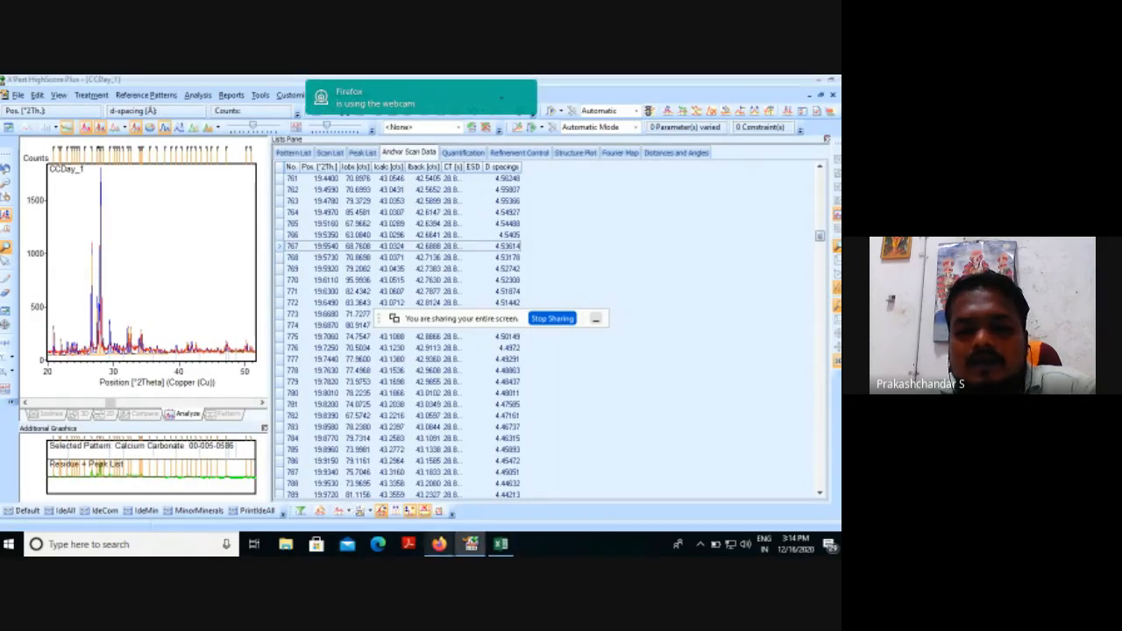
click(174, 547)
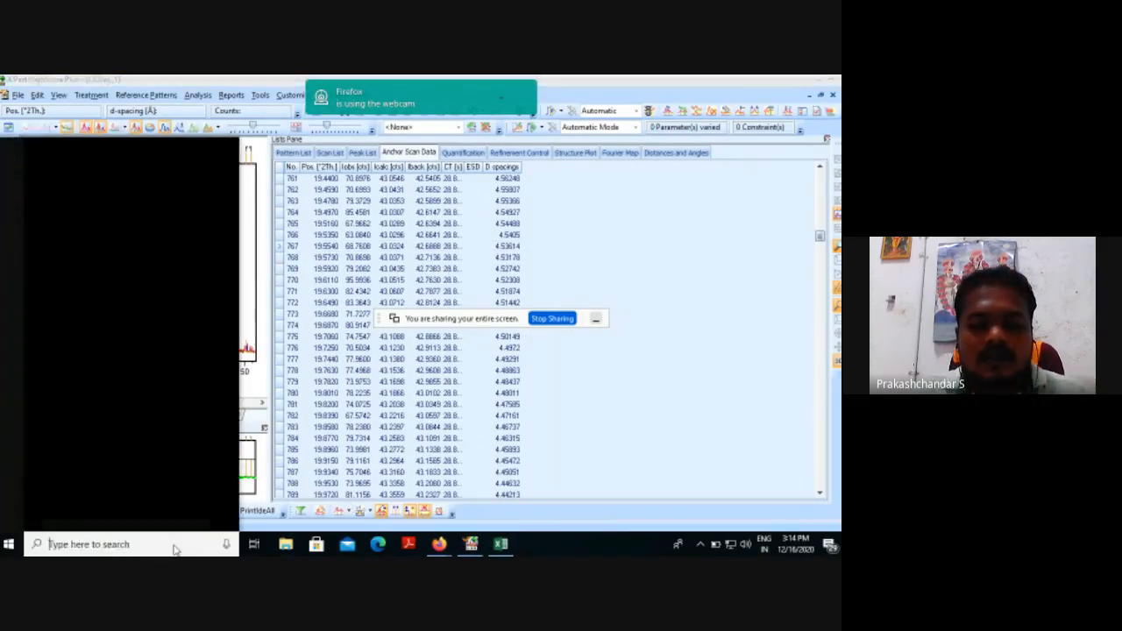
text(d)
text(IGI)
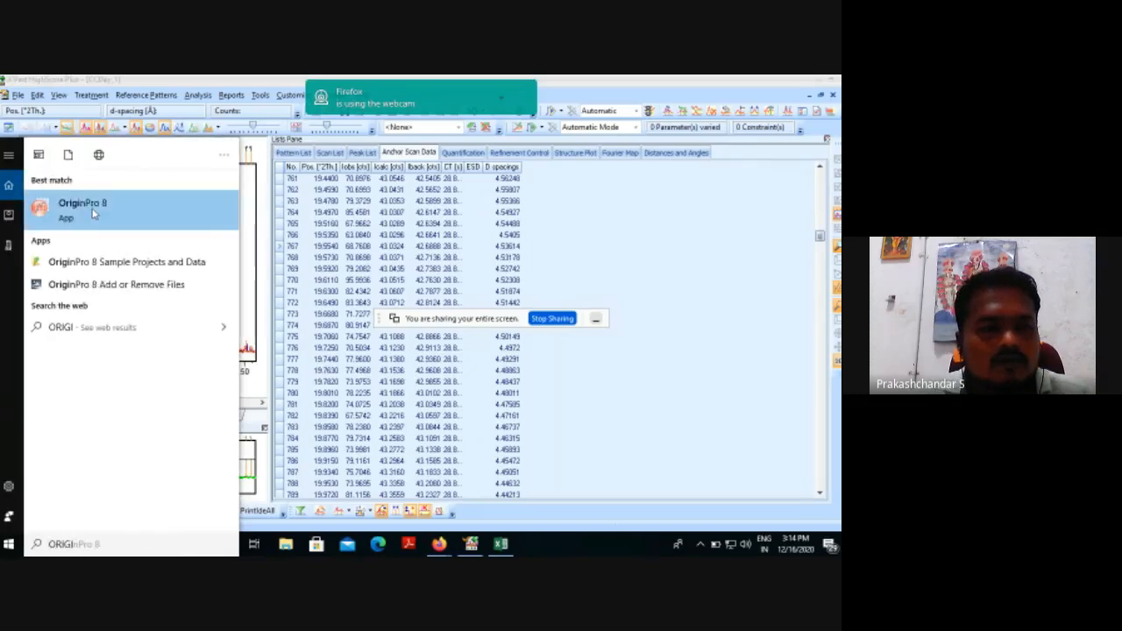
click(93, 210)
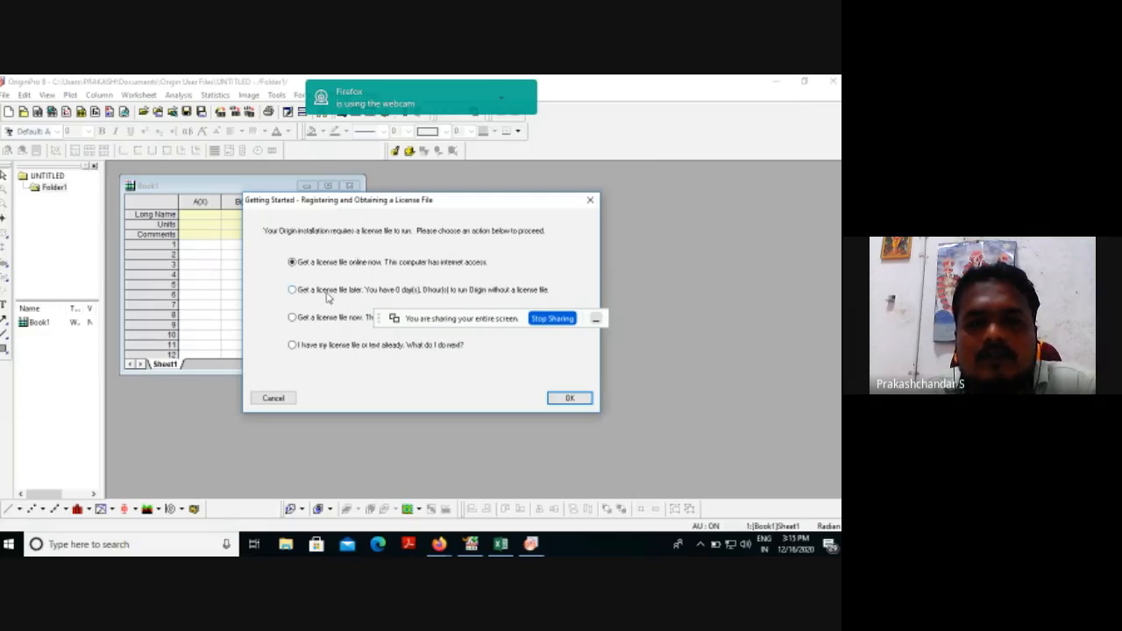
click(569, 399)
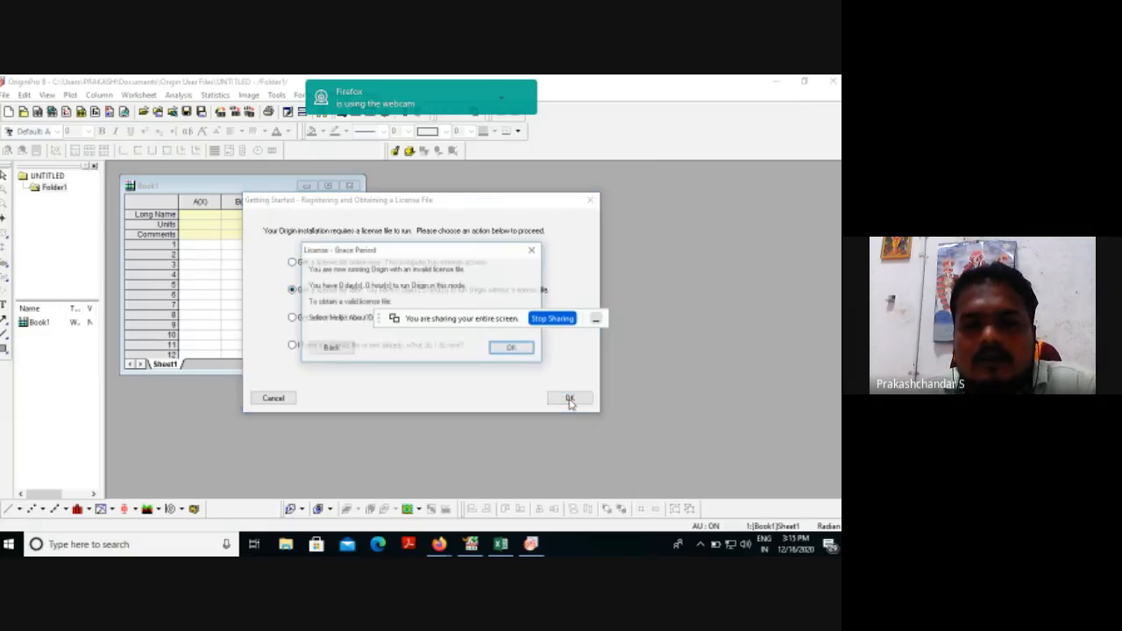
click(512, 348)
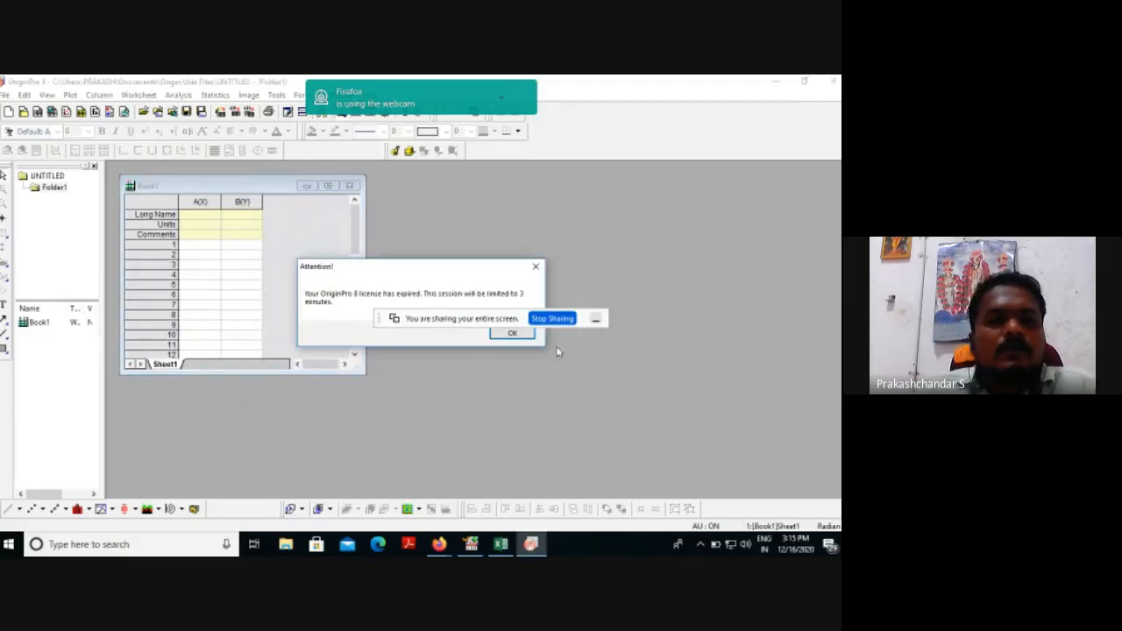
click(512, 333)
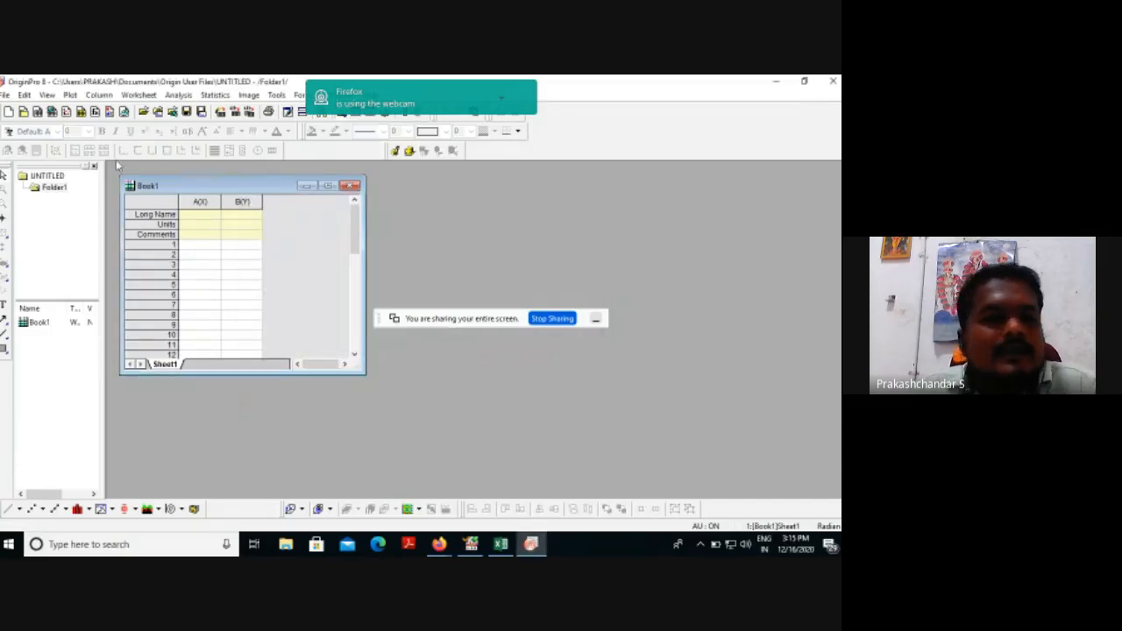
click(53, 114)
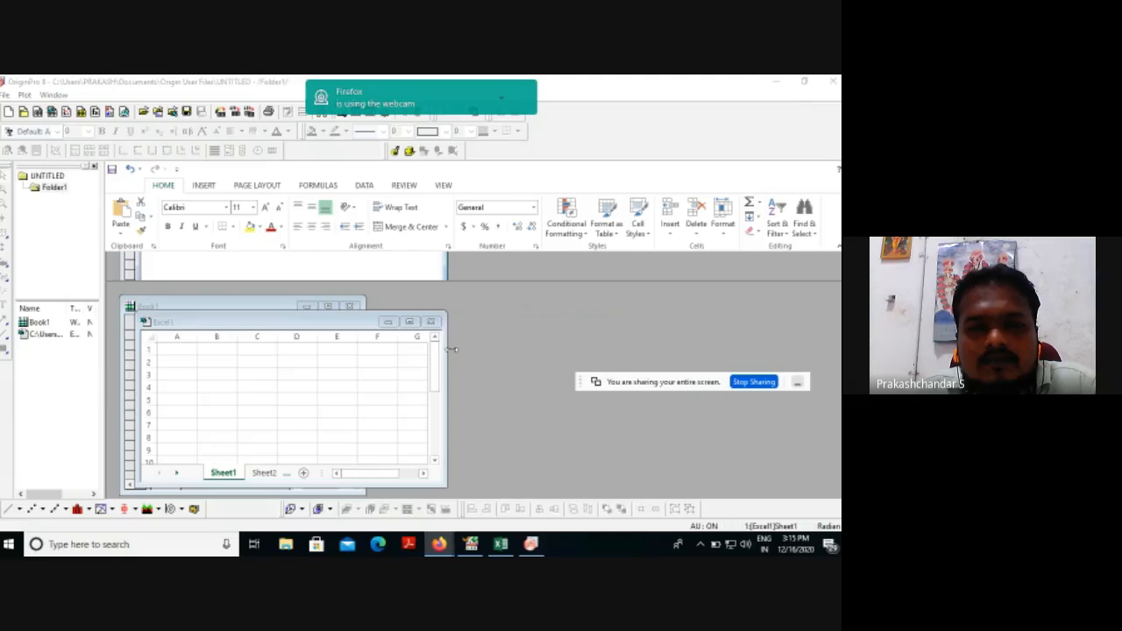
Copy the 2Theta position column G from the Excel sheet and paste it into column A of OriginPro's Excel1 workbook.
click(500, 544)
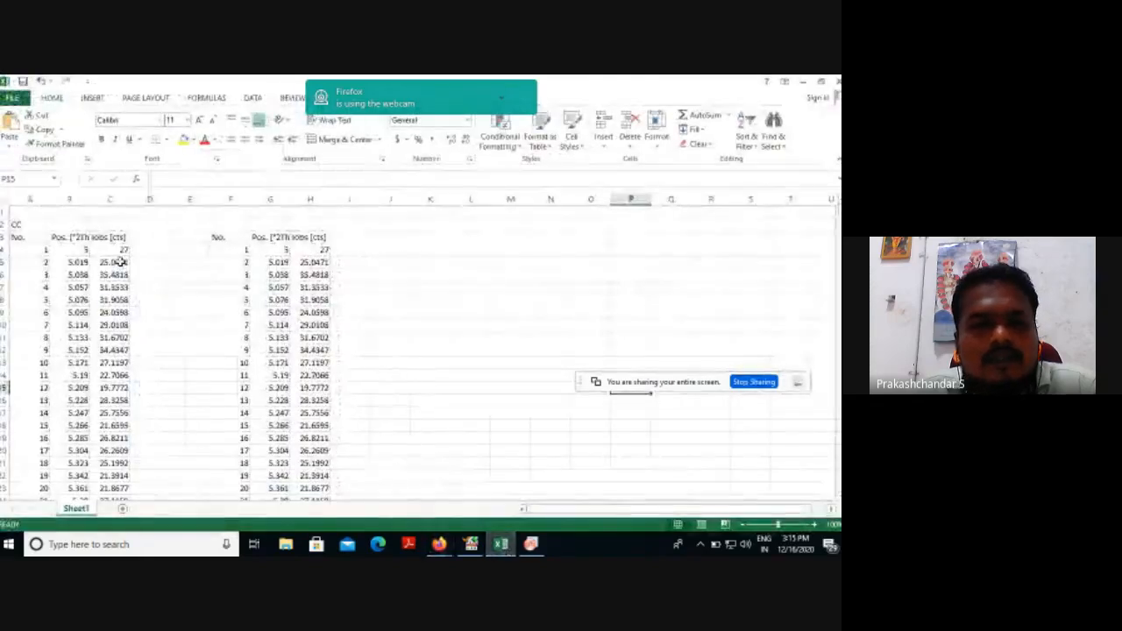
click(270, 199)
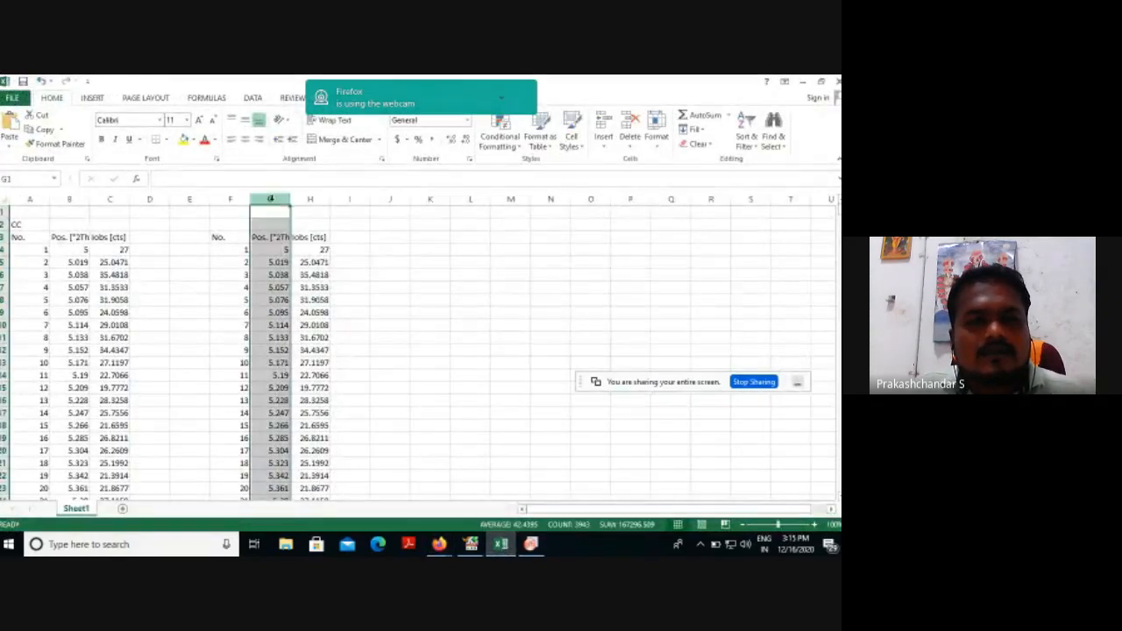
key(ctrl+c)
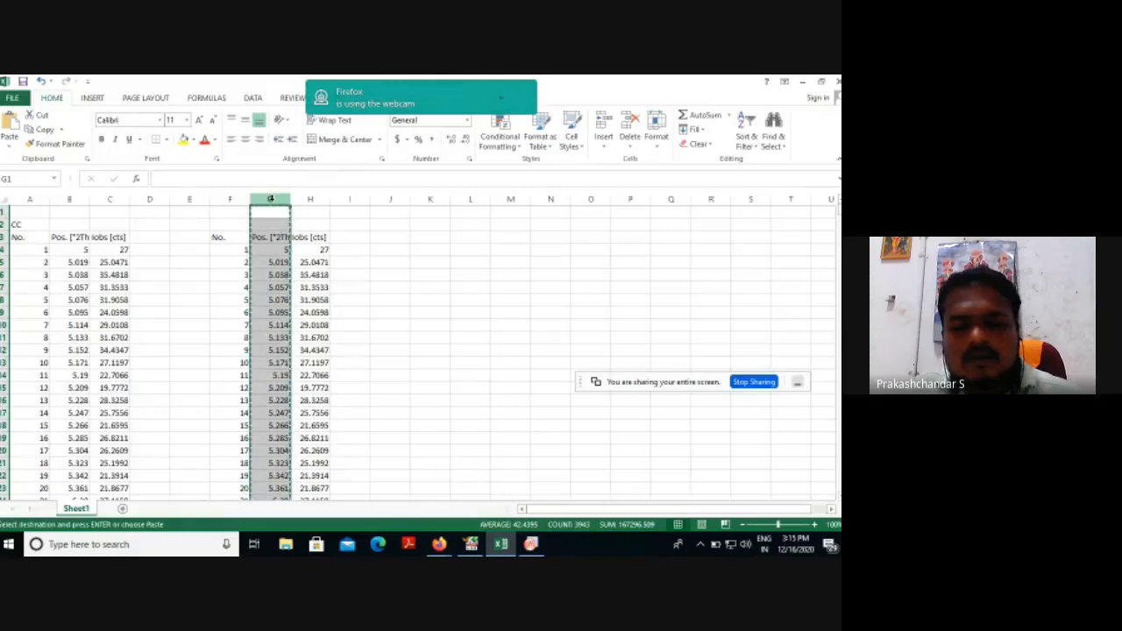
click(530, 544)
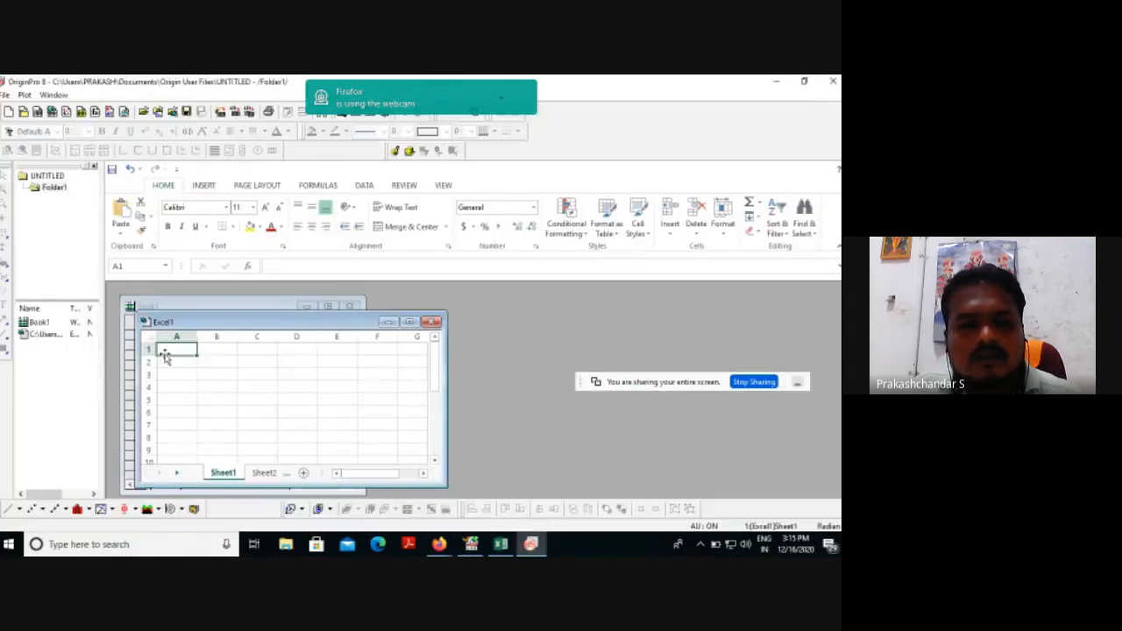
key(ctrl+v)
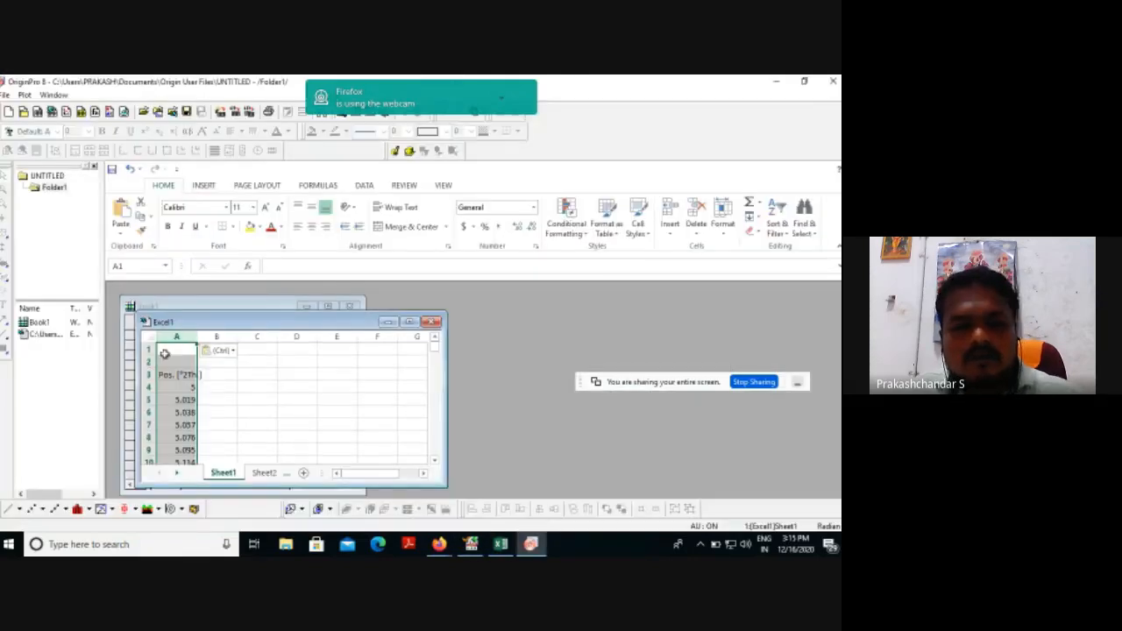
Copy the observed intensity column H from the Excel sheet and paste it into OriginPro's Excel1 workbook starting at cell B1.
click(503, 544)
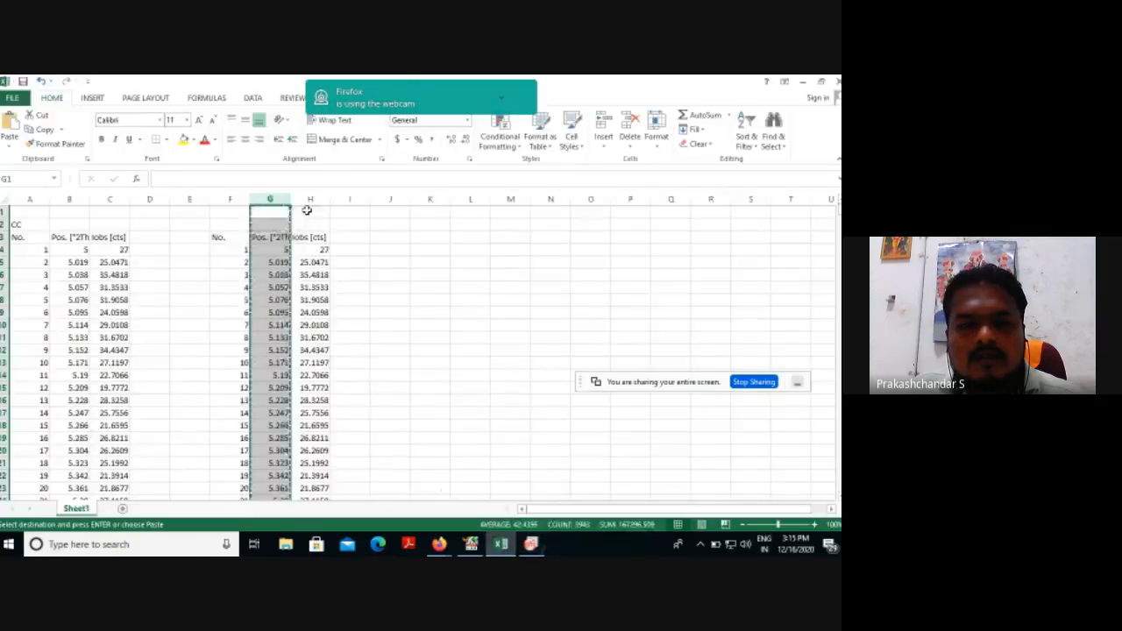
click(309, 200)
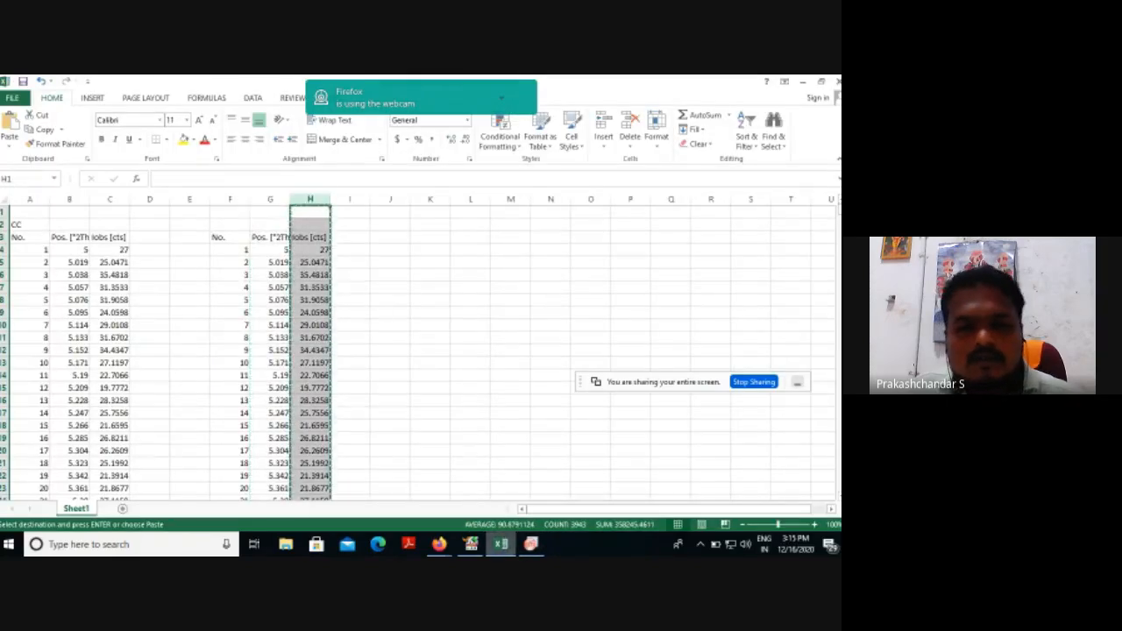
click(512, 545)
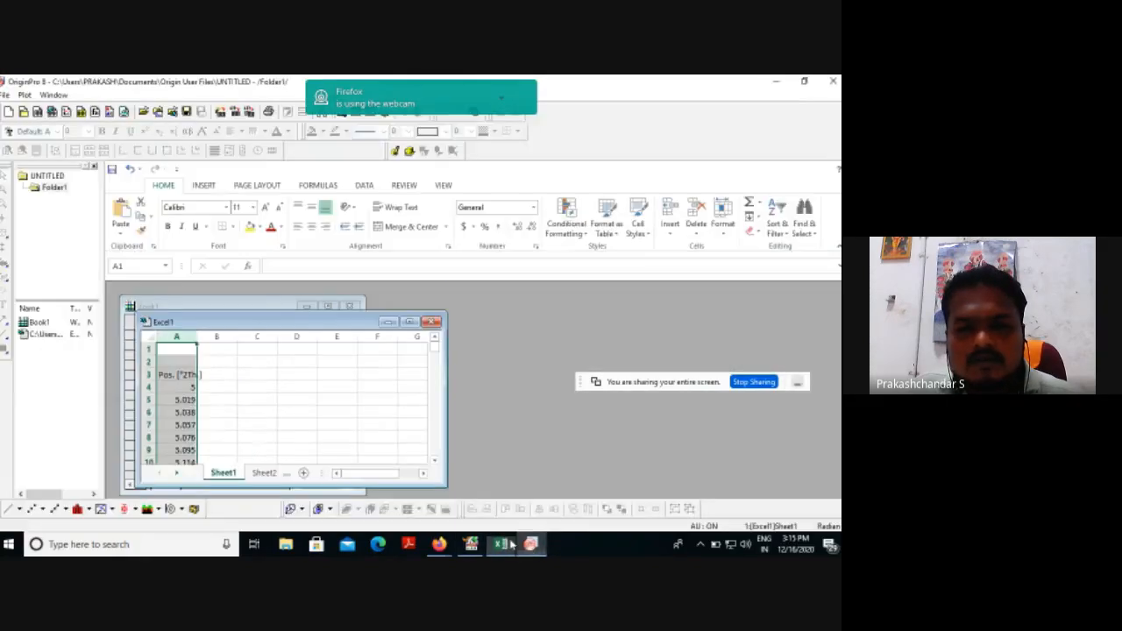
click(223, 348)
key(ctrl+v)
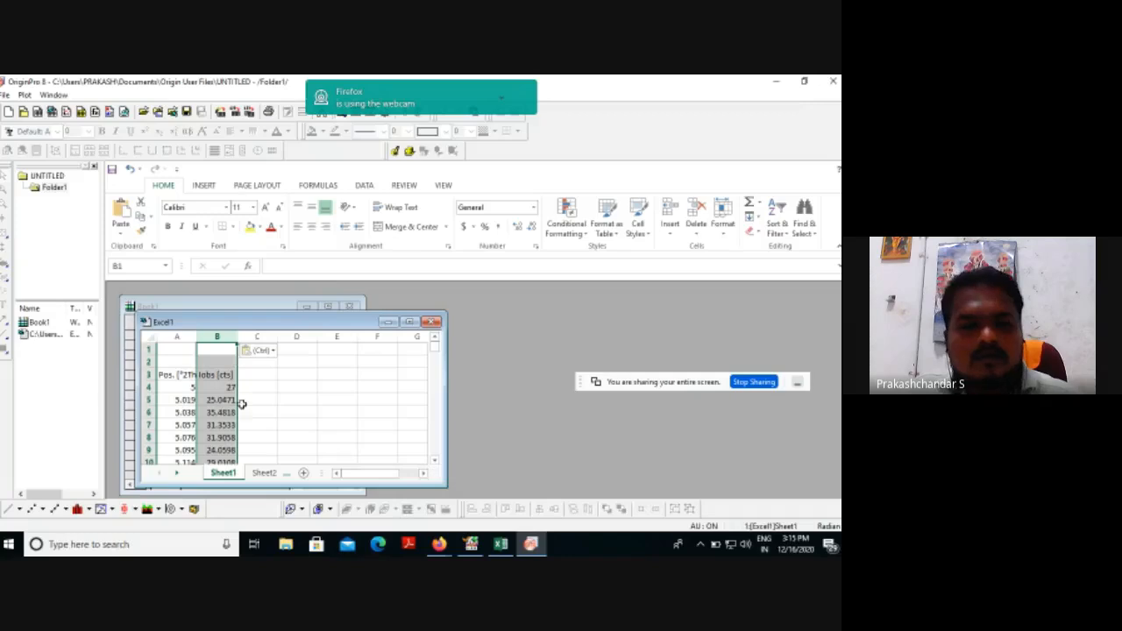
Clear the text headers in cells A3 and B3 of the Excel1 sheet.
click(186, 375)
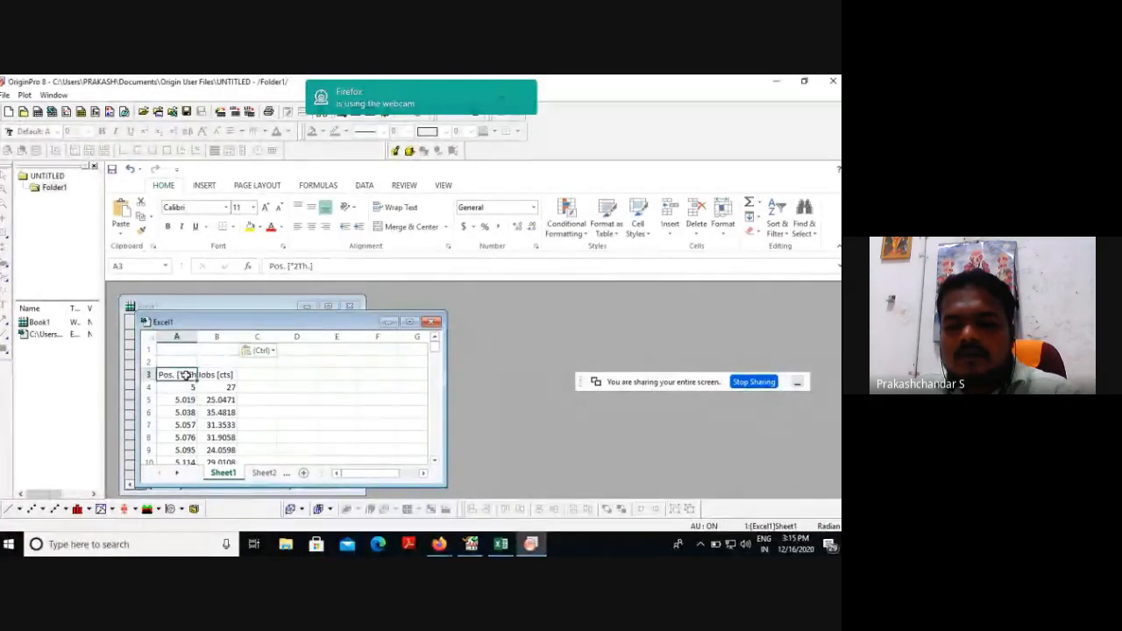
key(Delete)
click(216, 374)
key(Delete)
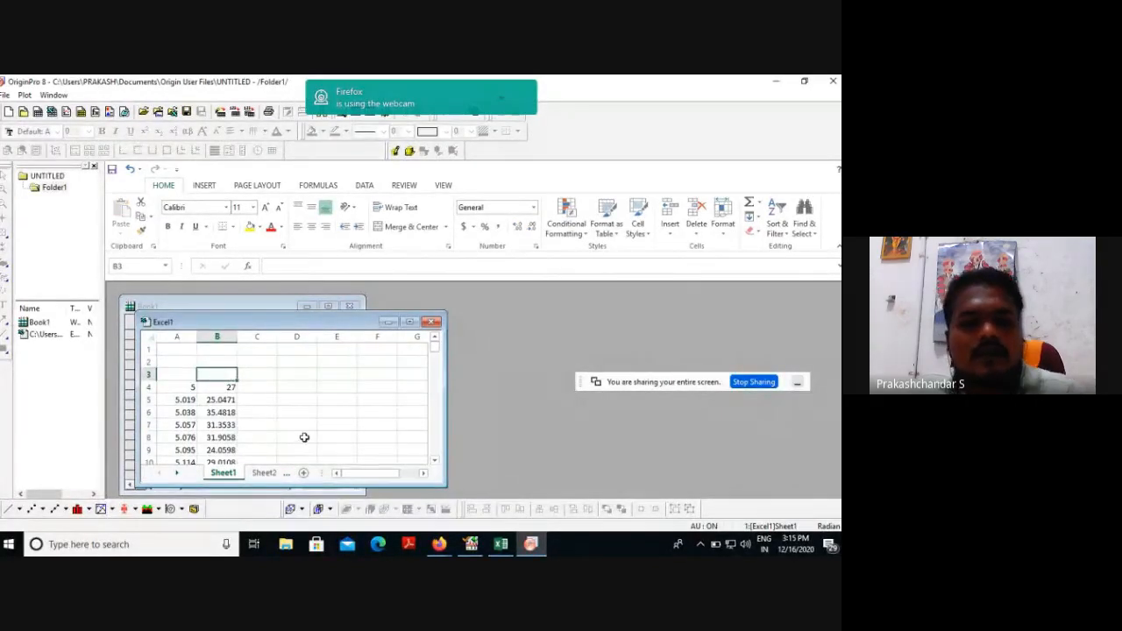
Create a line plot from the Excel1 sheet with column A as X and column B as Y, and close the data selection dialog.
click(9, 513)
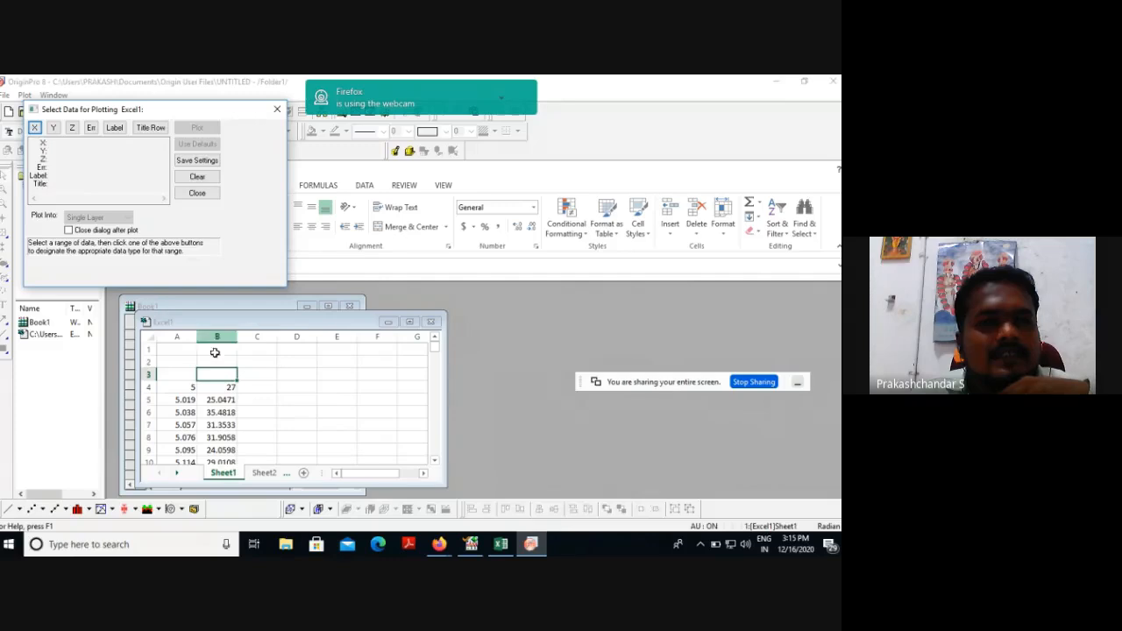
click(176, 336)
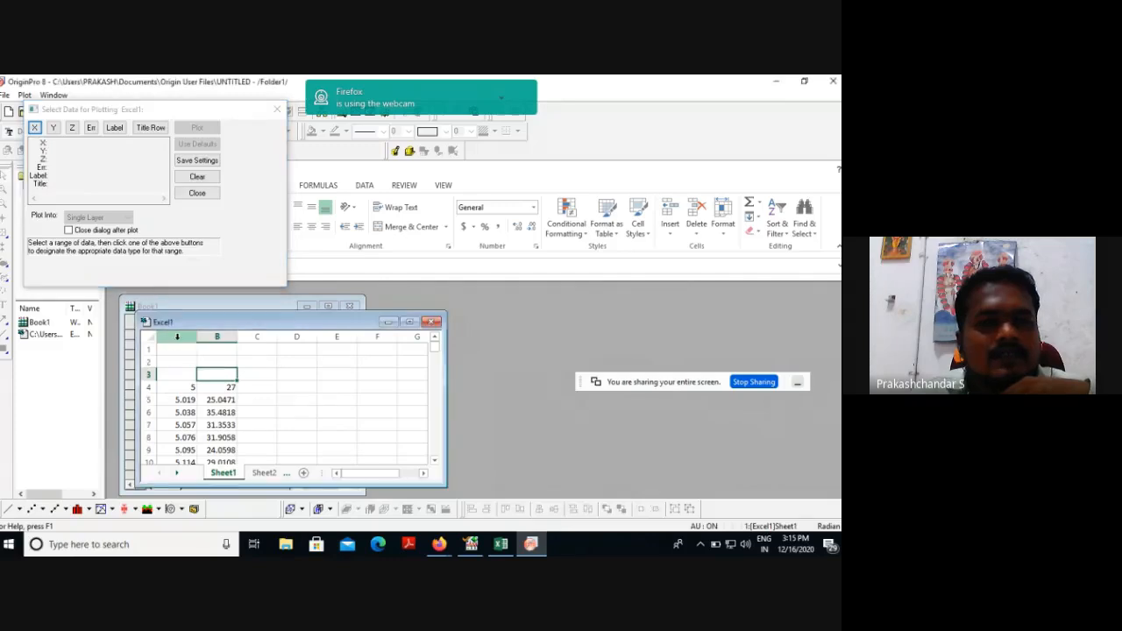
click(35, 128)
click(223, 337)
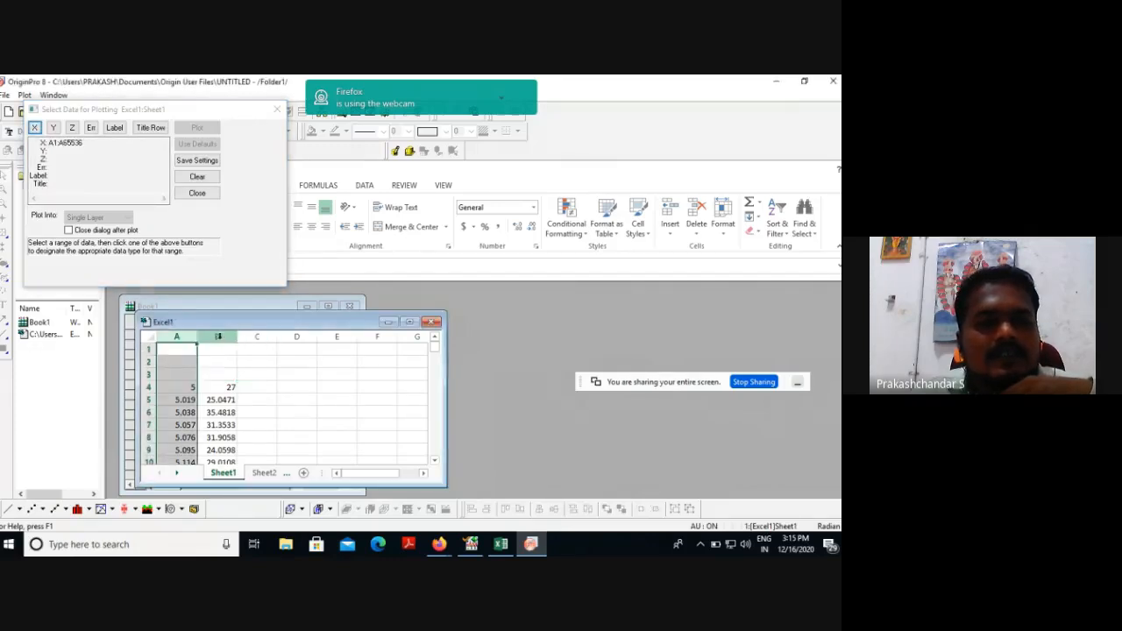
click(54, 128)
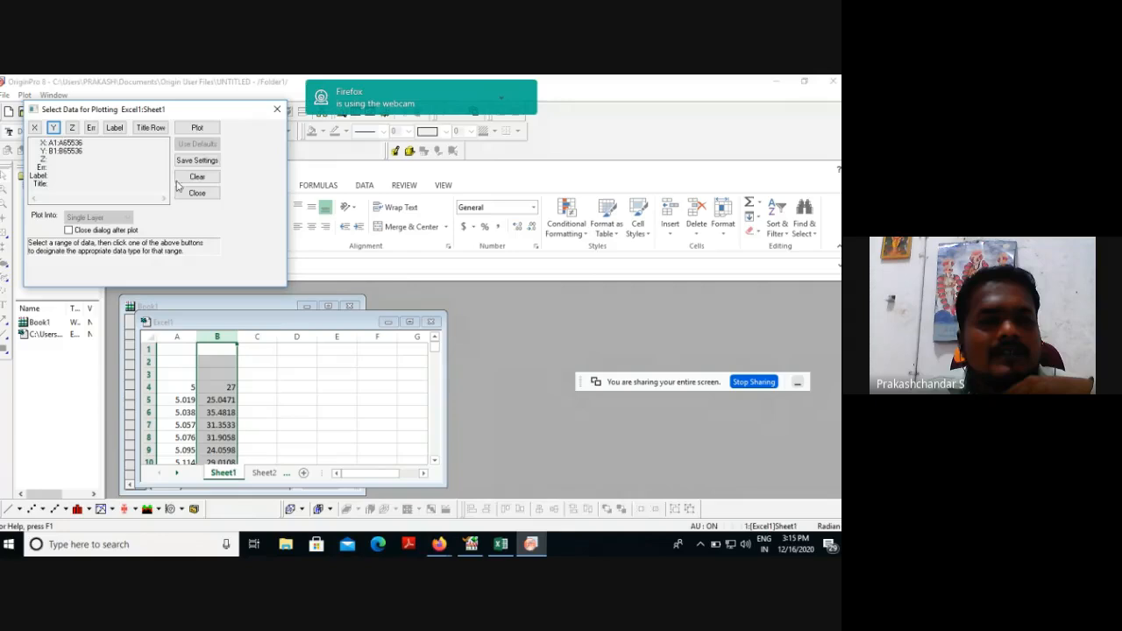
click(207, 129)
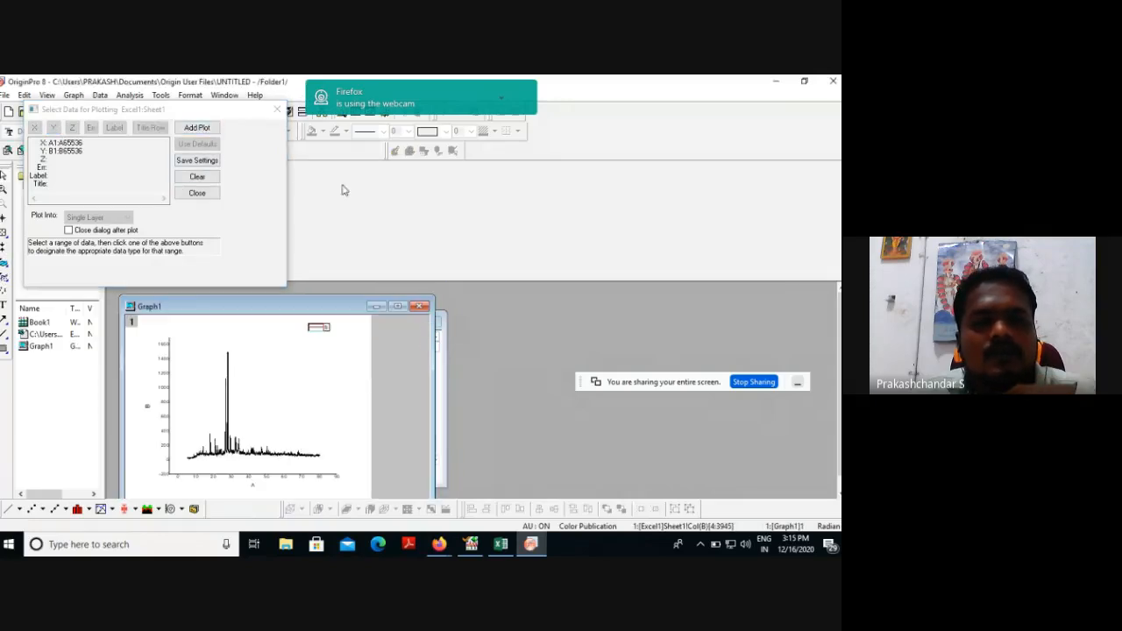
click(277, 109)
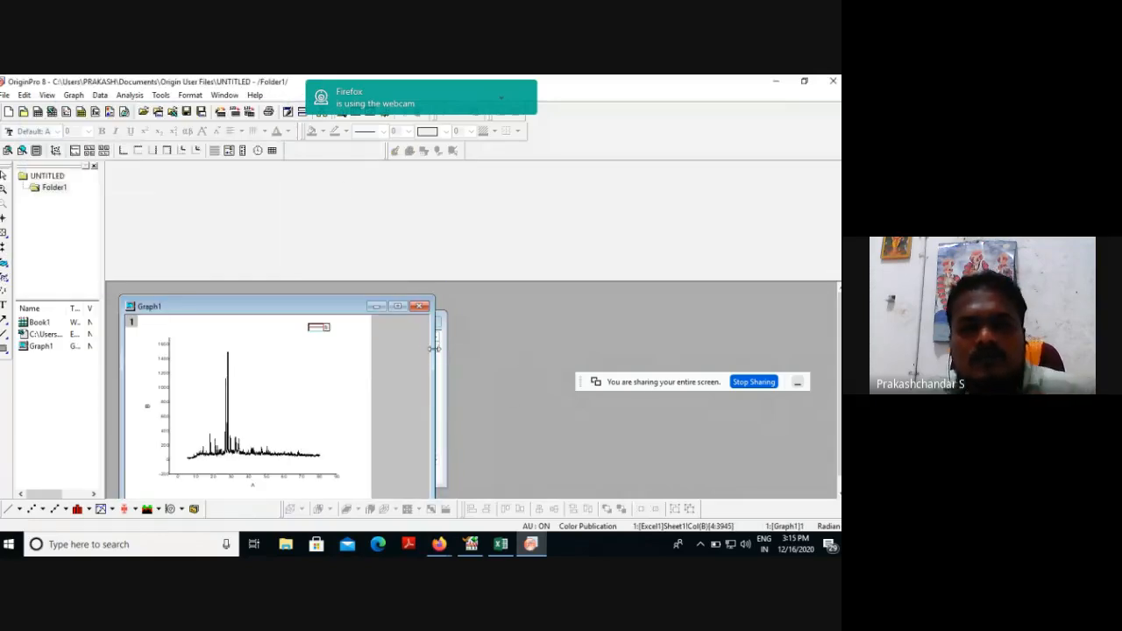
Maximize the graph window and hide the empty toolbar spacer above it.
click(397, 307)
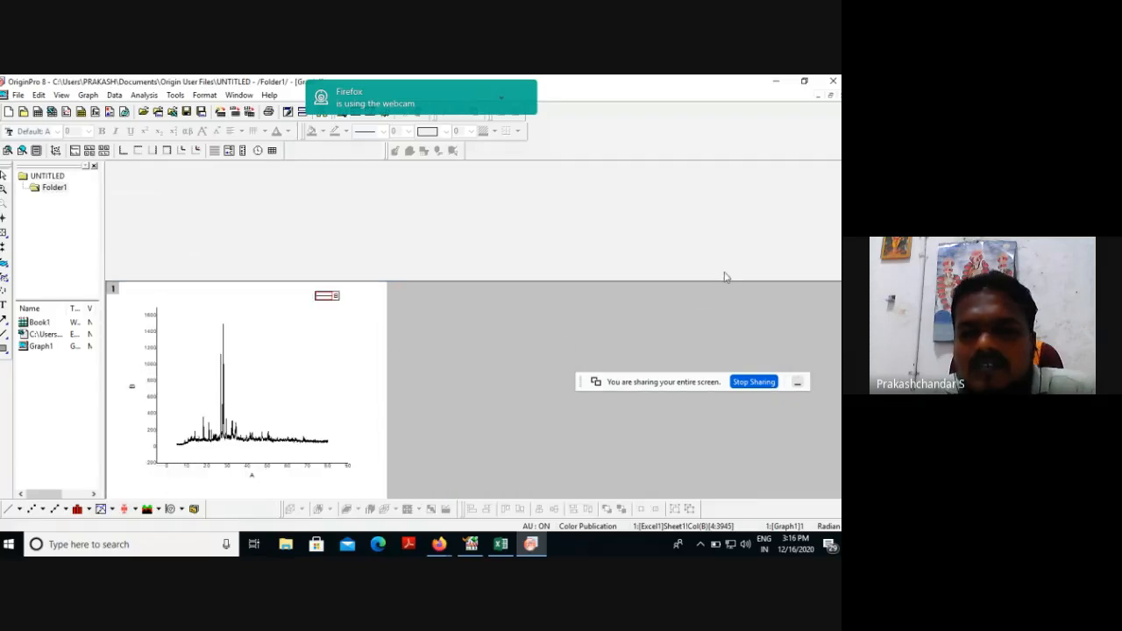
right_click(745, 281)
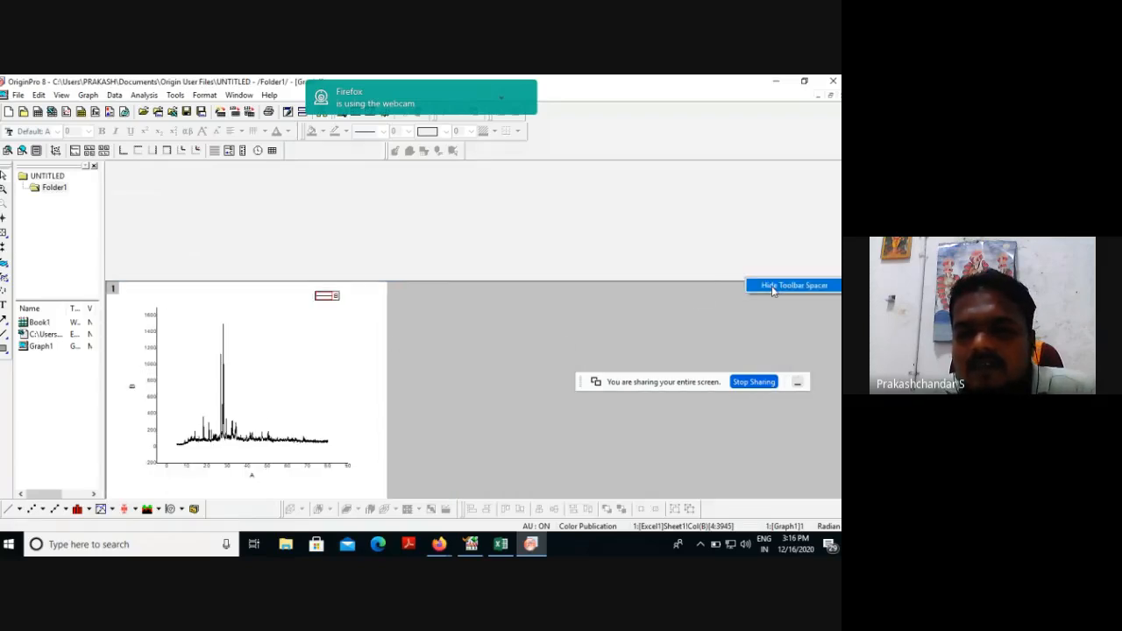
click(771, 284)
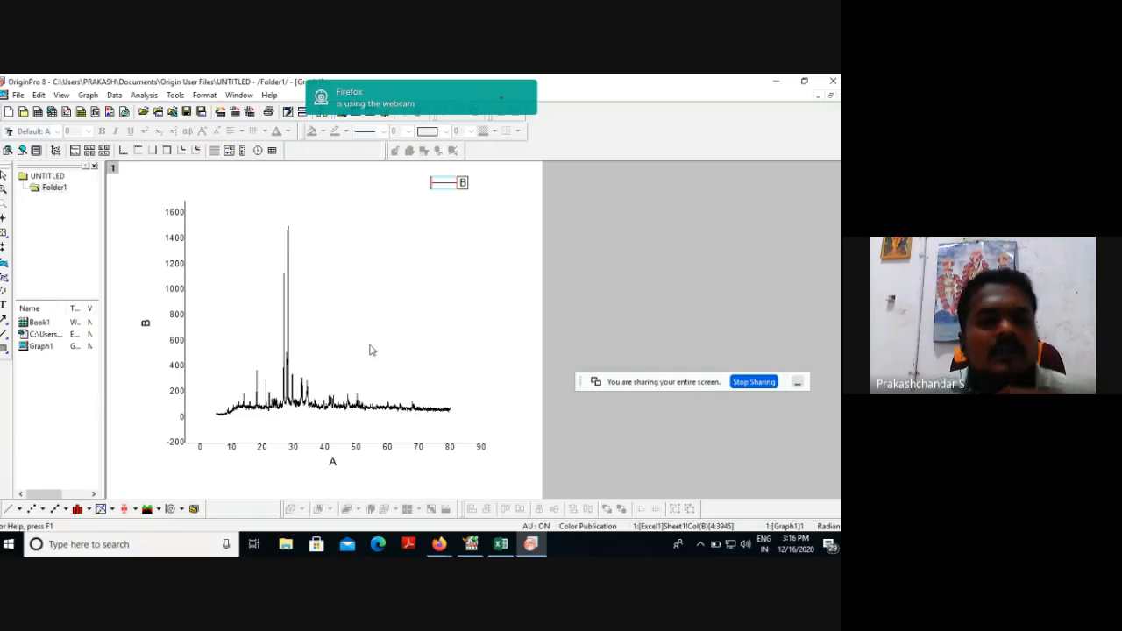
Open the X axis settings and apply the additional Opposite and Y = 0 lines.
click(358, 451)
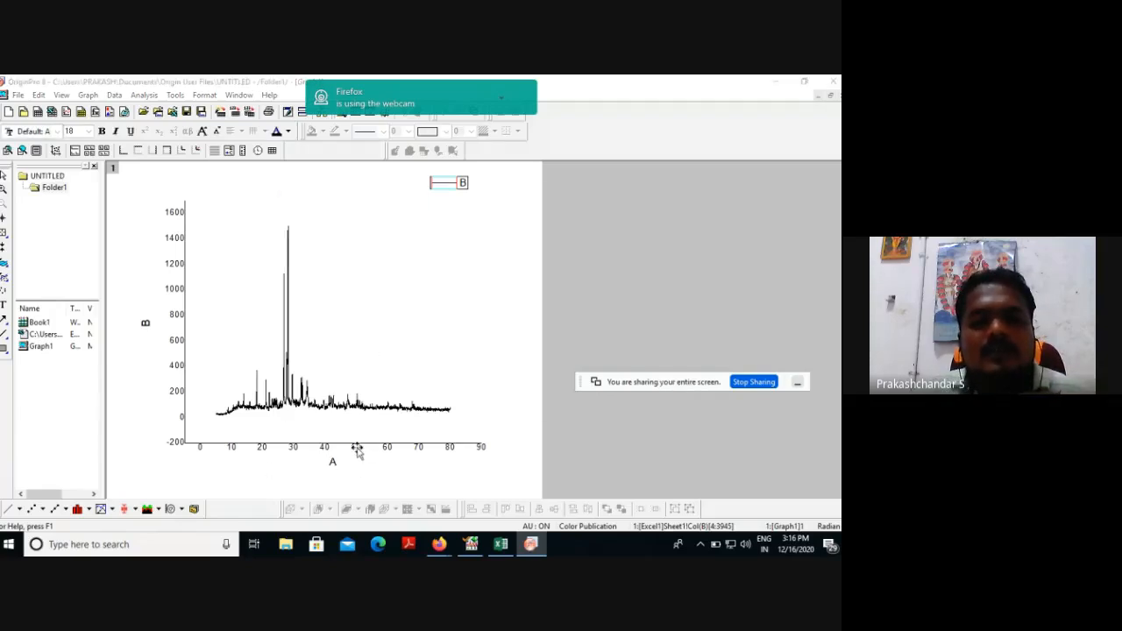
double_click(358, 450)
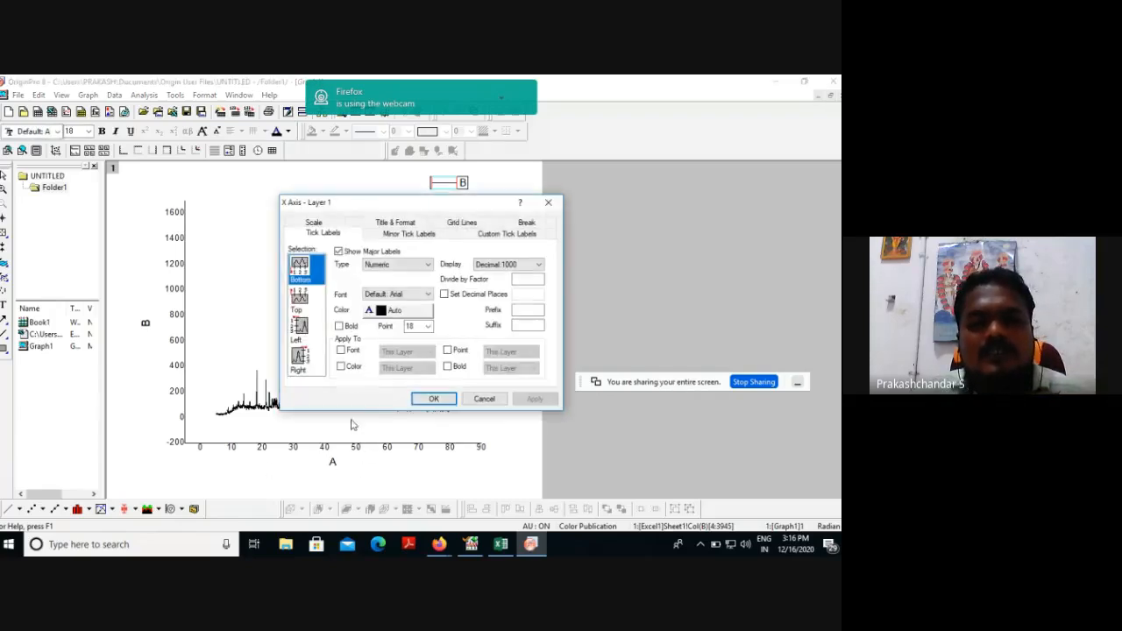
click(471, 225)
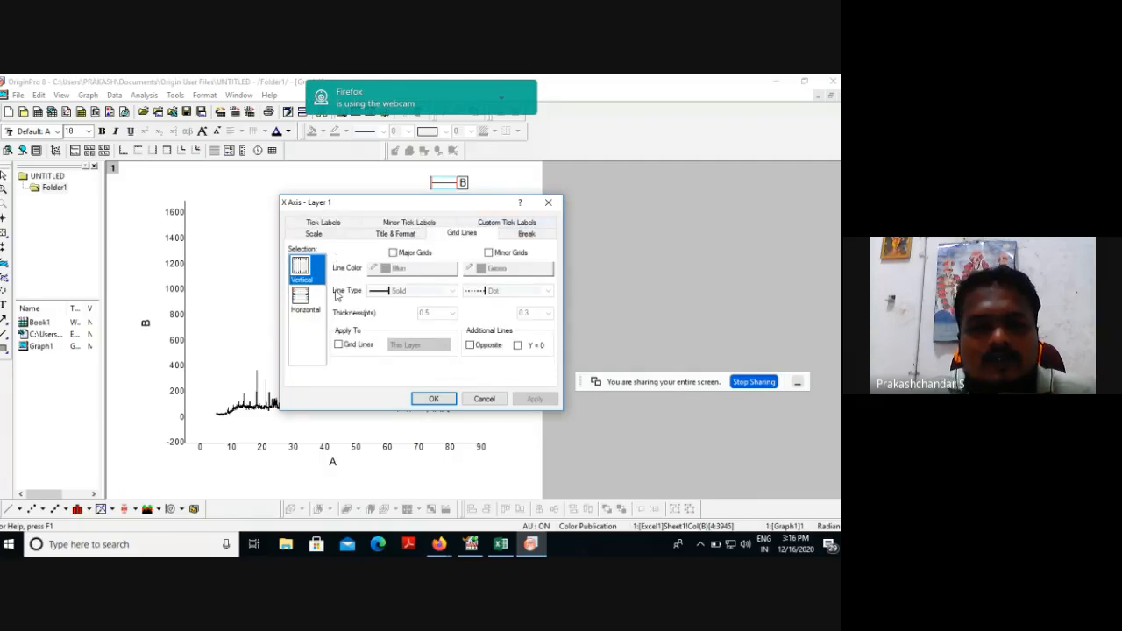
click(470, 345)
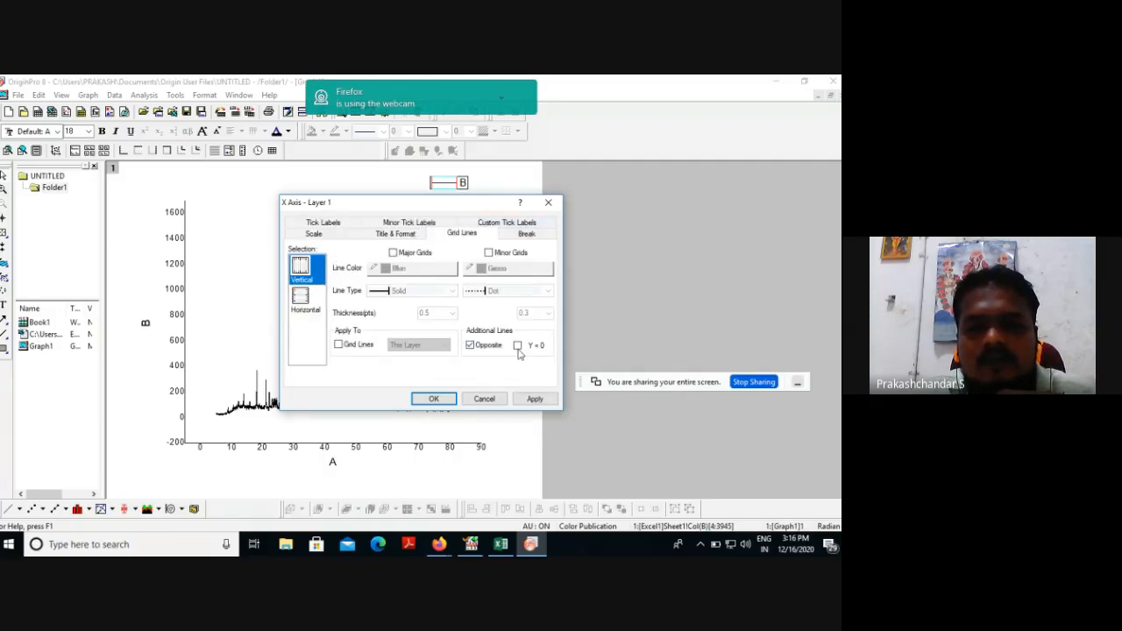
click(517, 346)
click(533, 399)
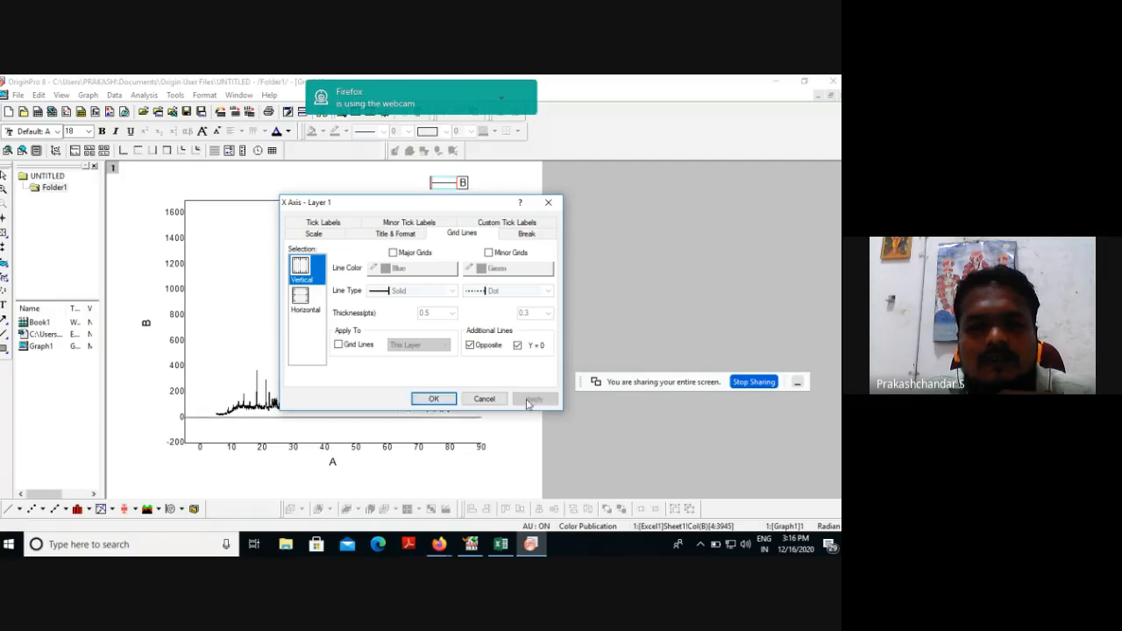
Apply the additional Opposite and X = 0 lines for the horizontal grid line selection.
click(303, 303)
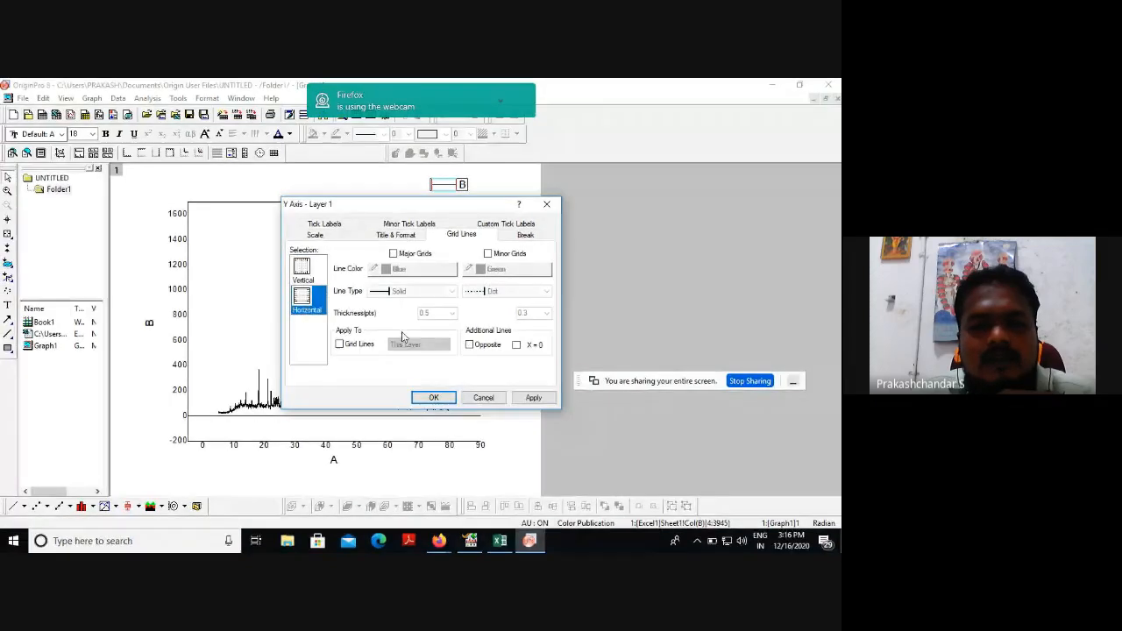
click(470, 345)
click(517, 346)
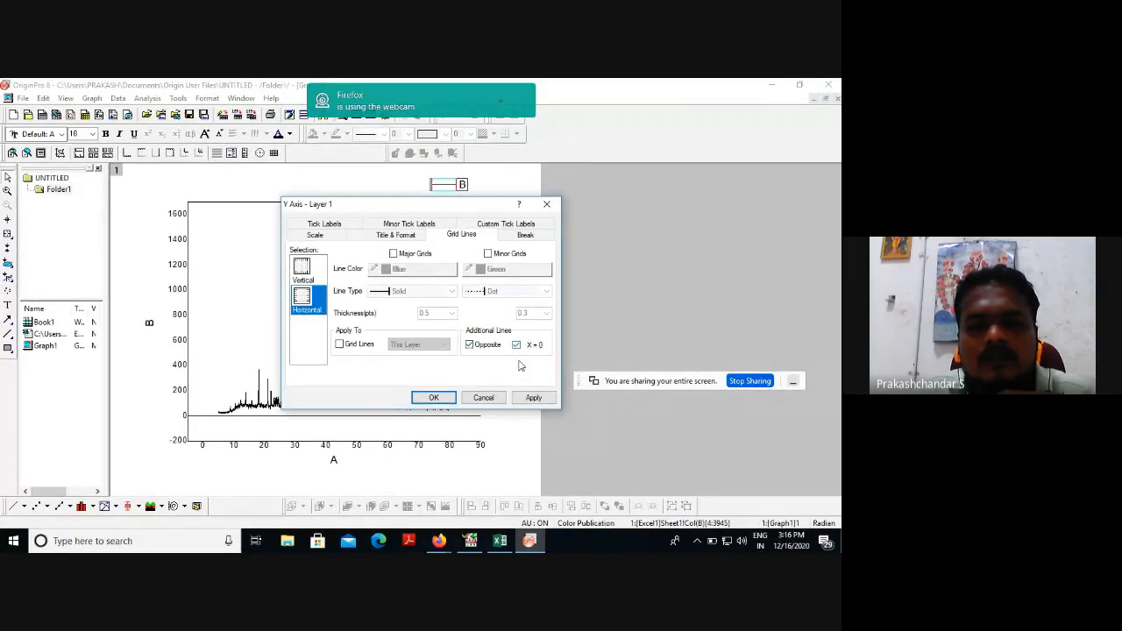
click(538, 399)
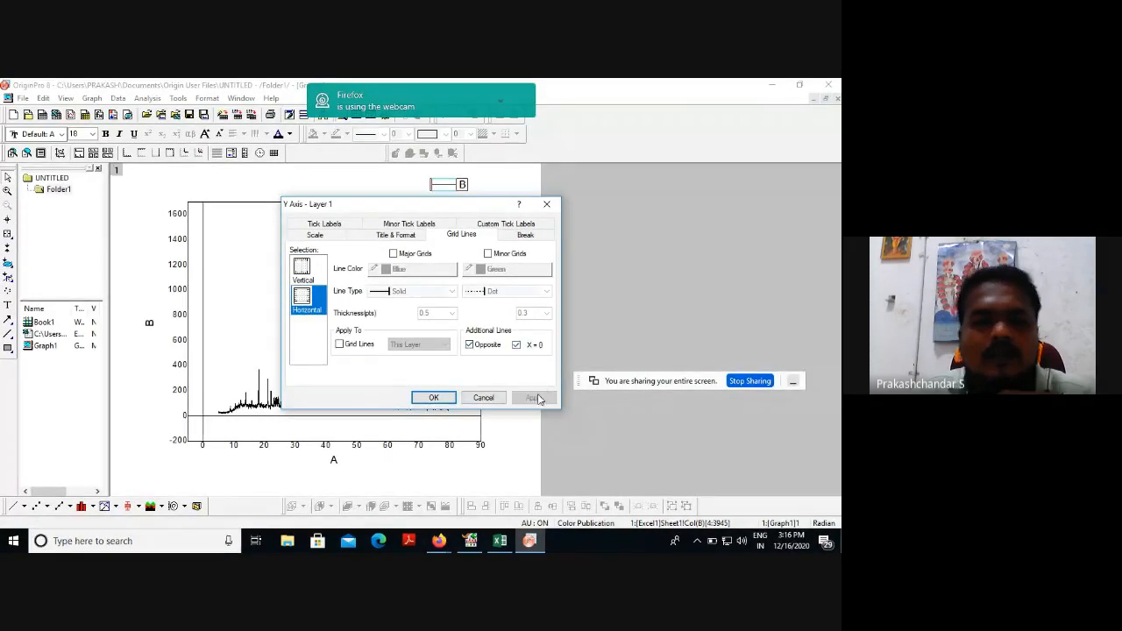
Set the From value of the vertical axis scale to 0.
click(331, 233)
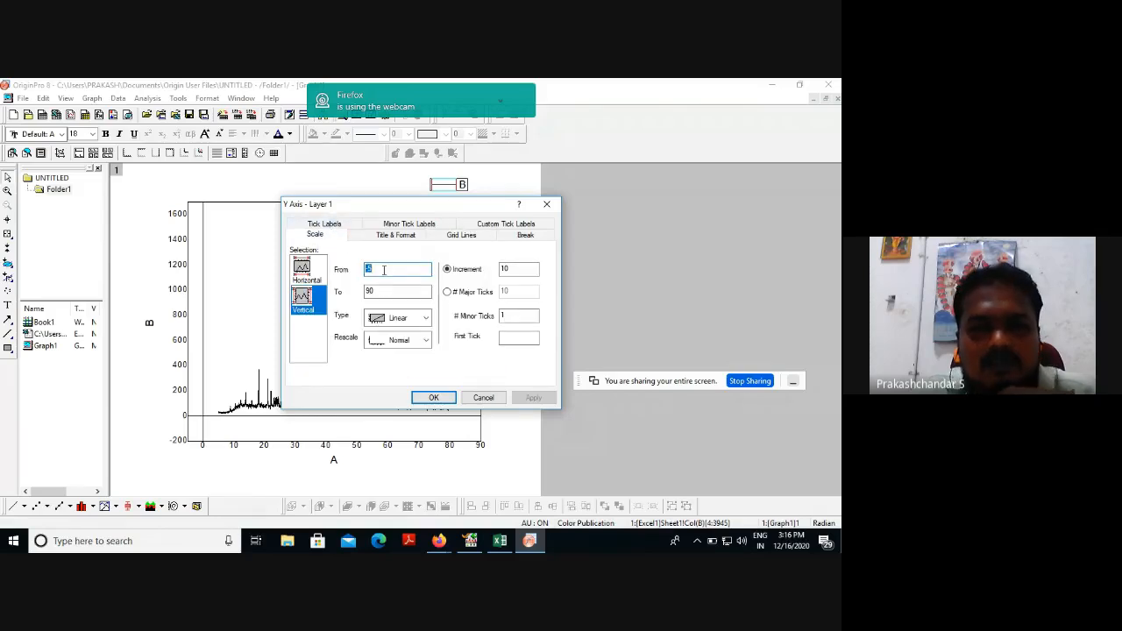
key(BackSpace)
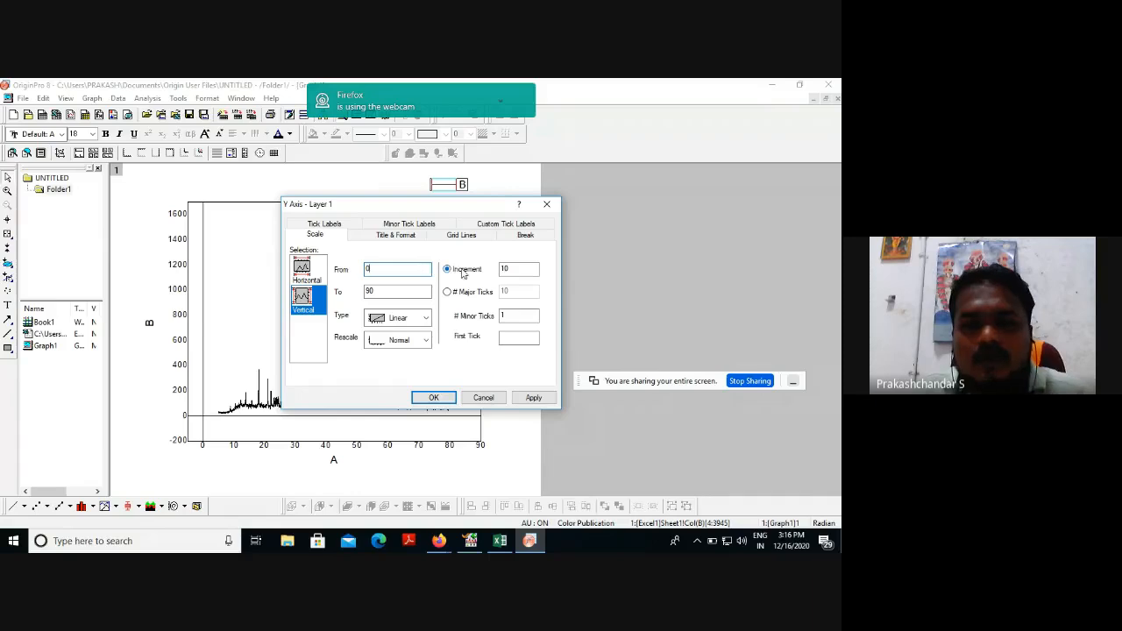
click(502, 269)
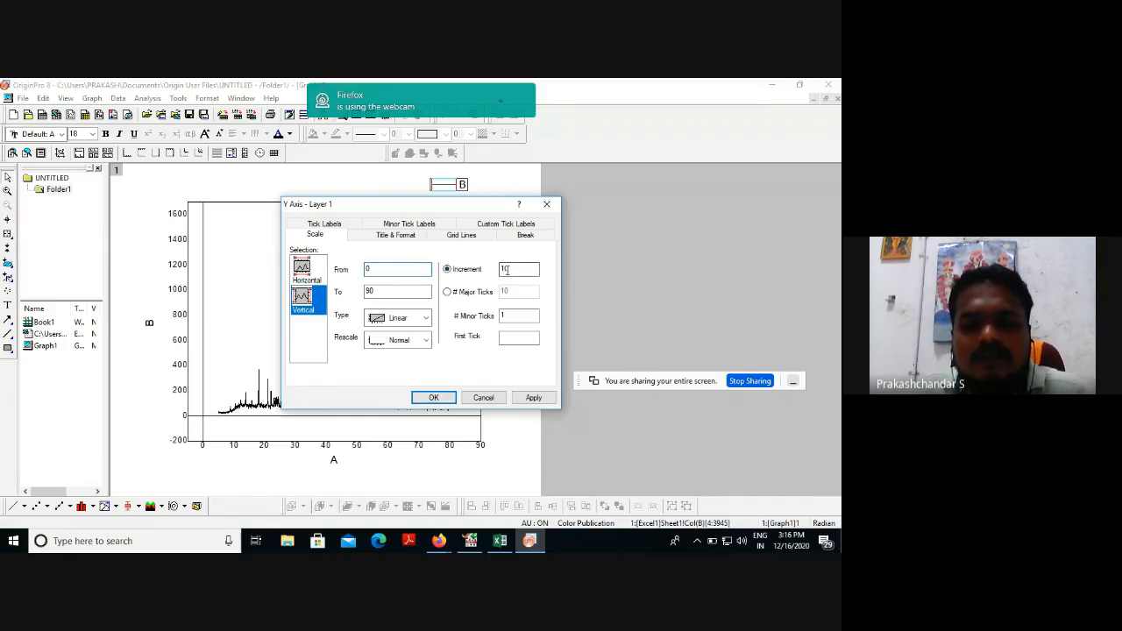
click(433, 397)
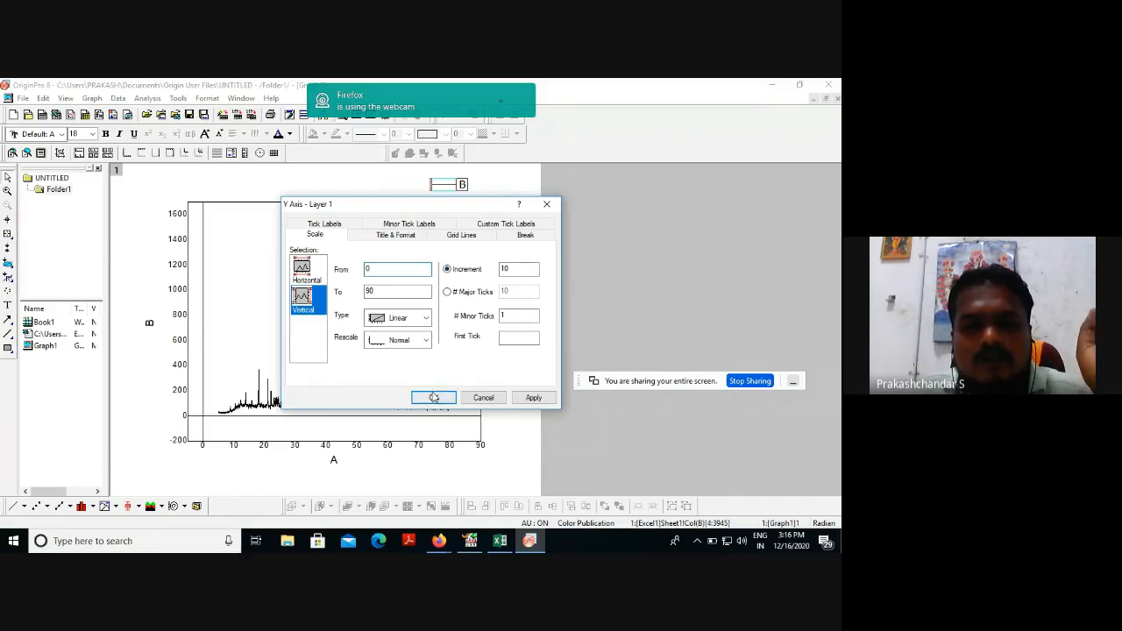
Set the From value of the horizontal axis scale to 0 and open the title and format settings of the bottom axis.
click(311, 274)
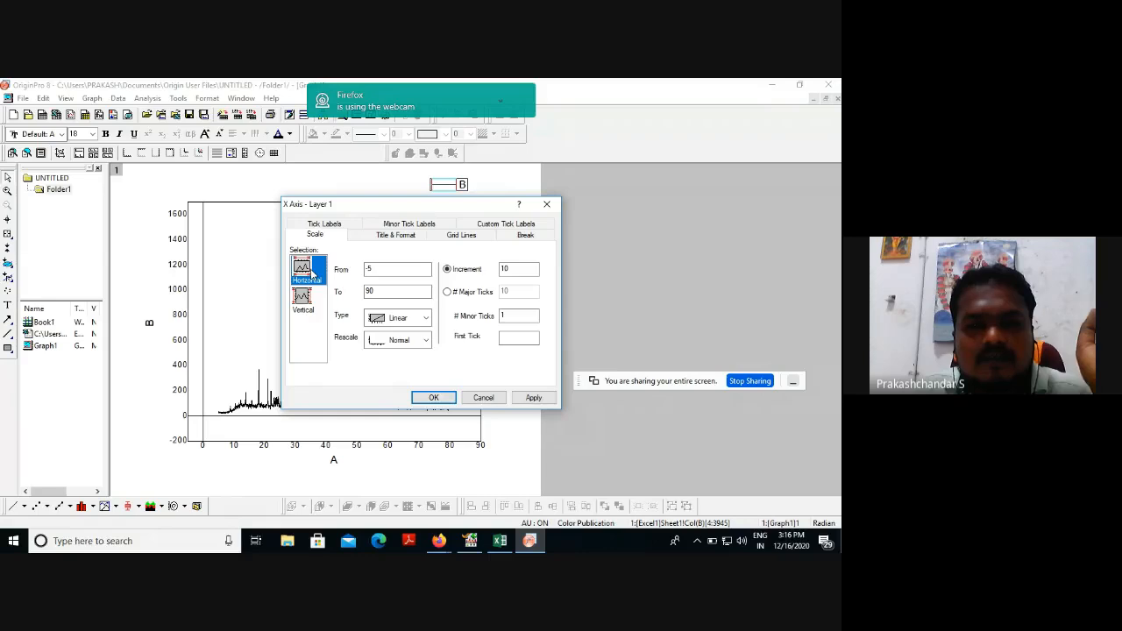
double_click(376, 269)
text(-5)
key(BackSpace)
key(BackSpace)
text(0)
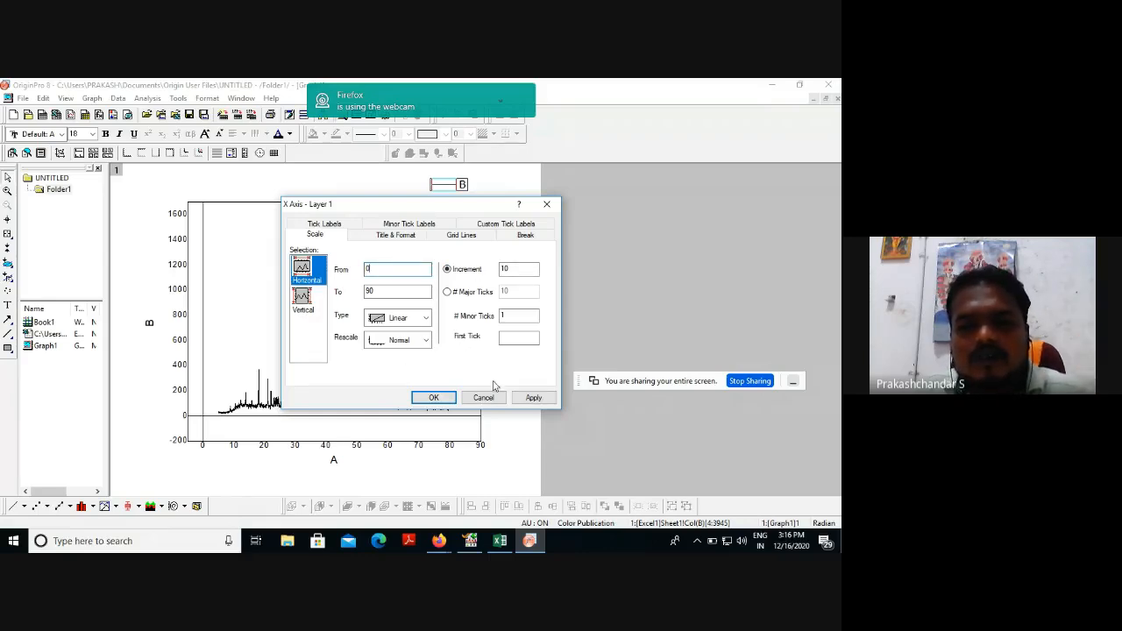
click(399, 236)
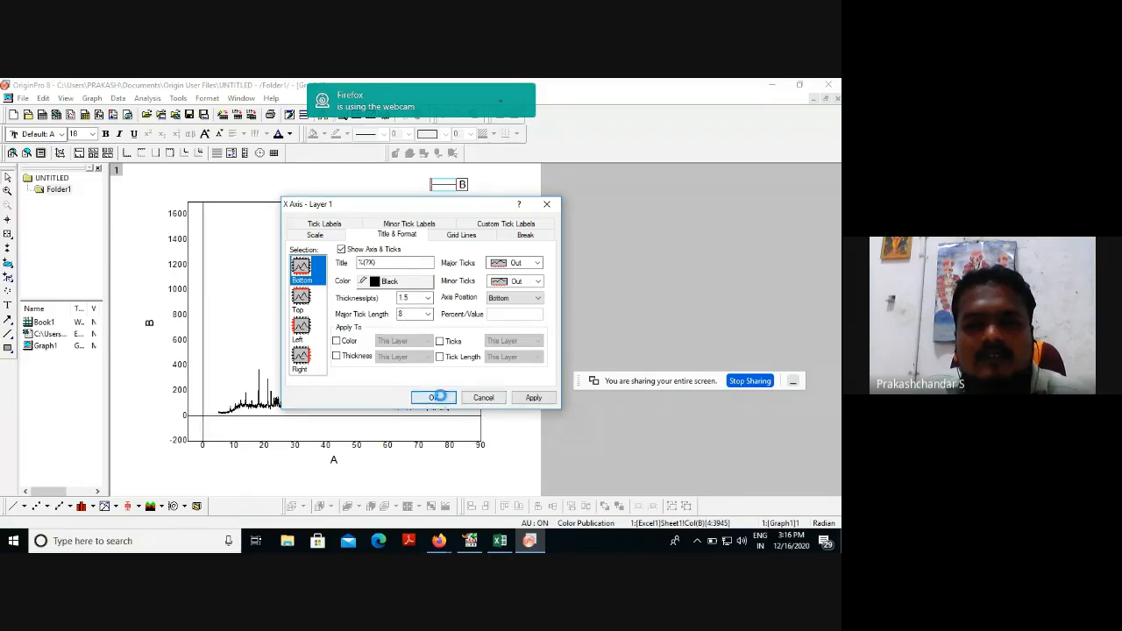
Confirm the bottom axis settings and set the vertical axis scale's increment to 100.
click(436, 396)
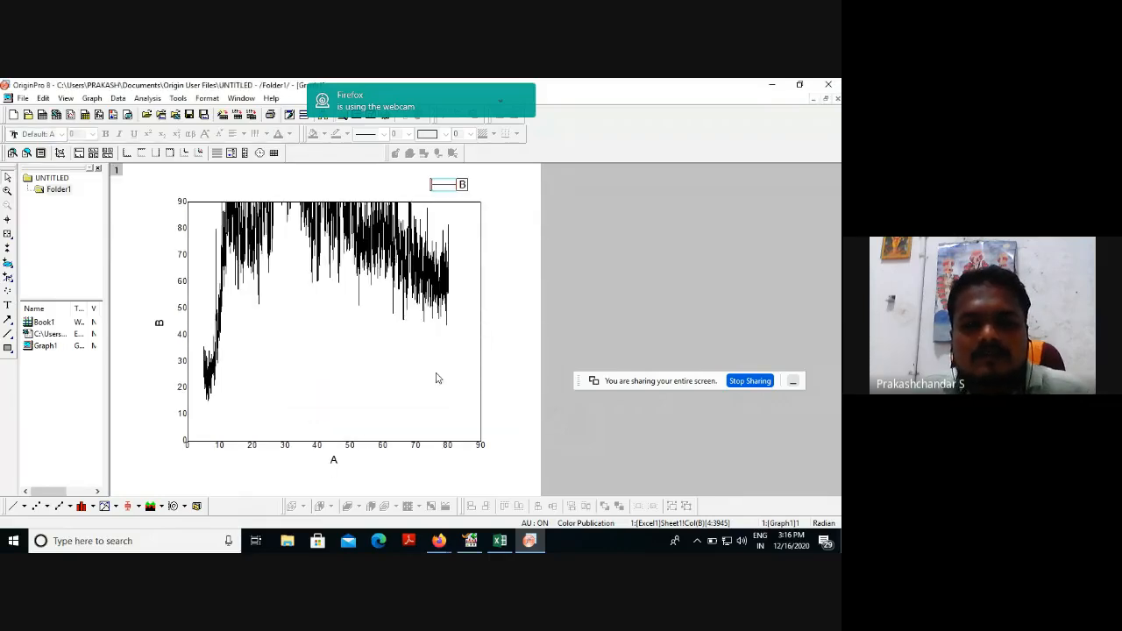
click(383, 445)
double_click(383, 446)
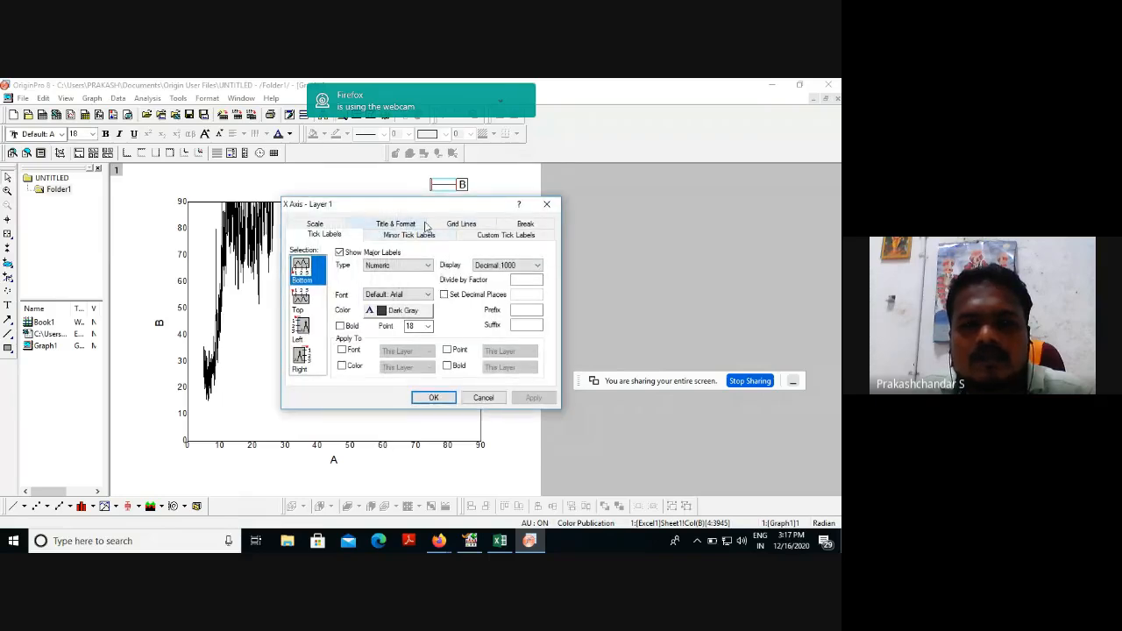
click(461, 223)
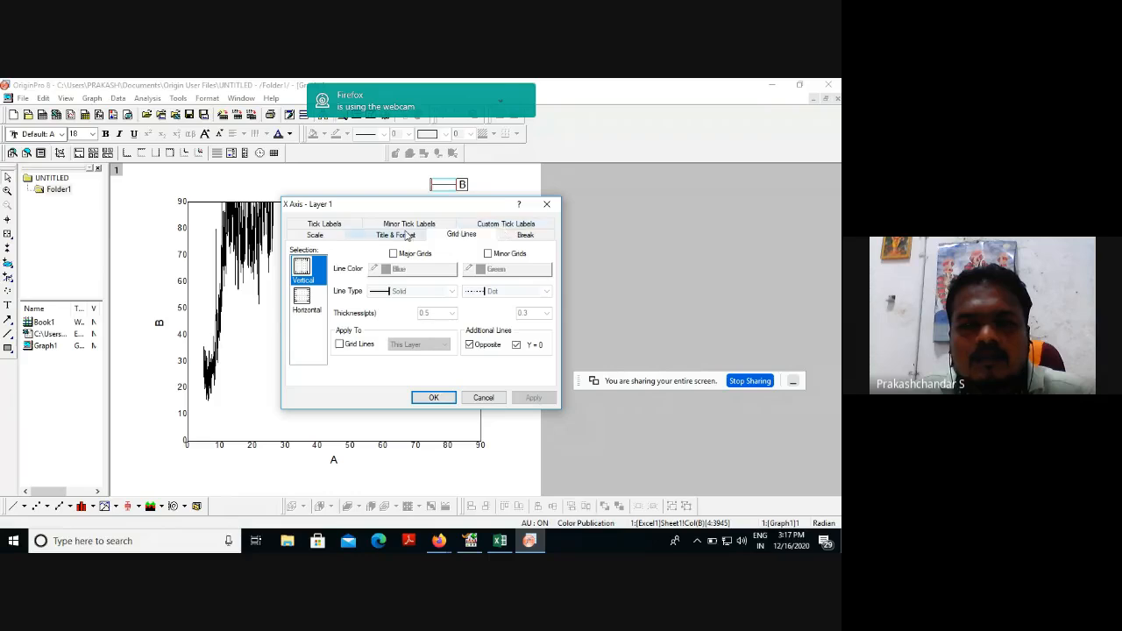
click(336, 238)
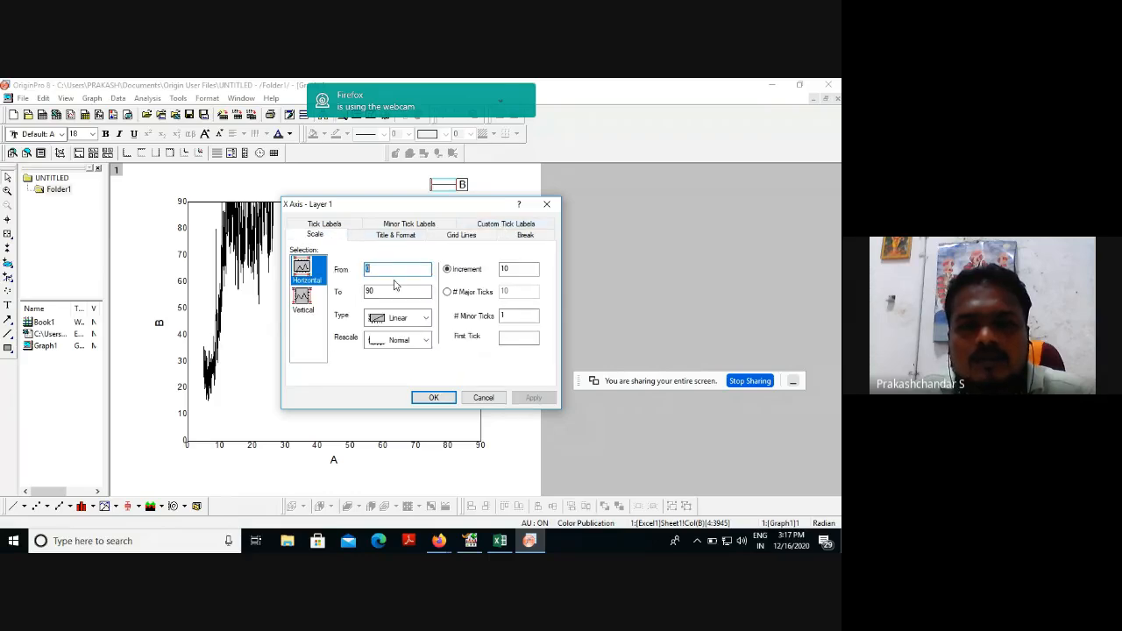
click(309, 307)
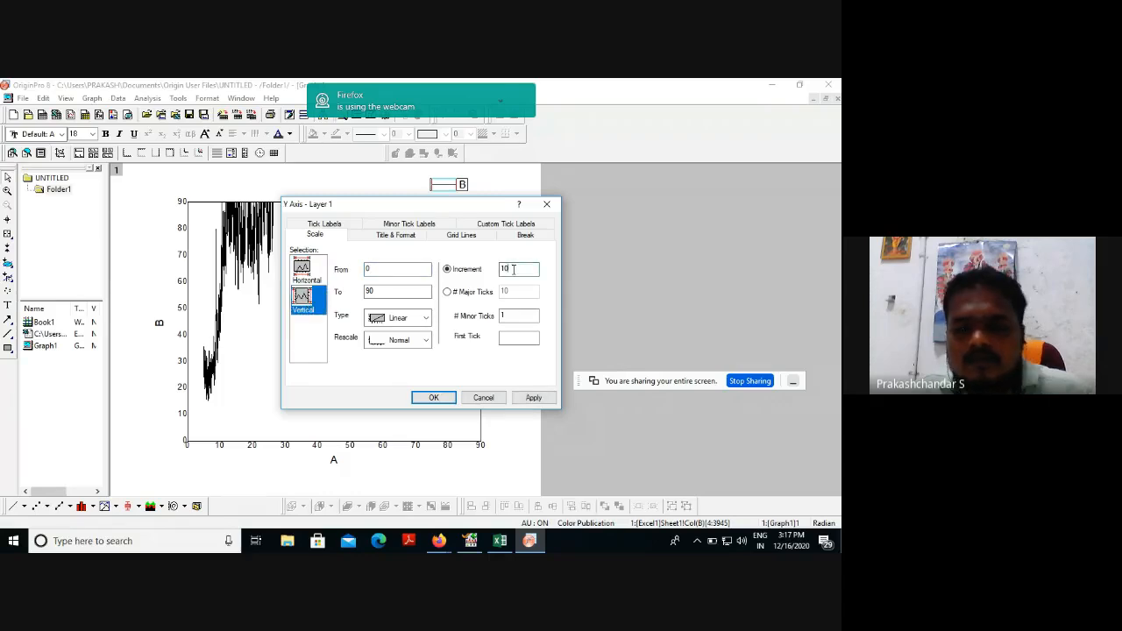
text(0)
click(433, 397)
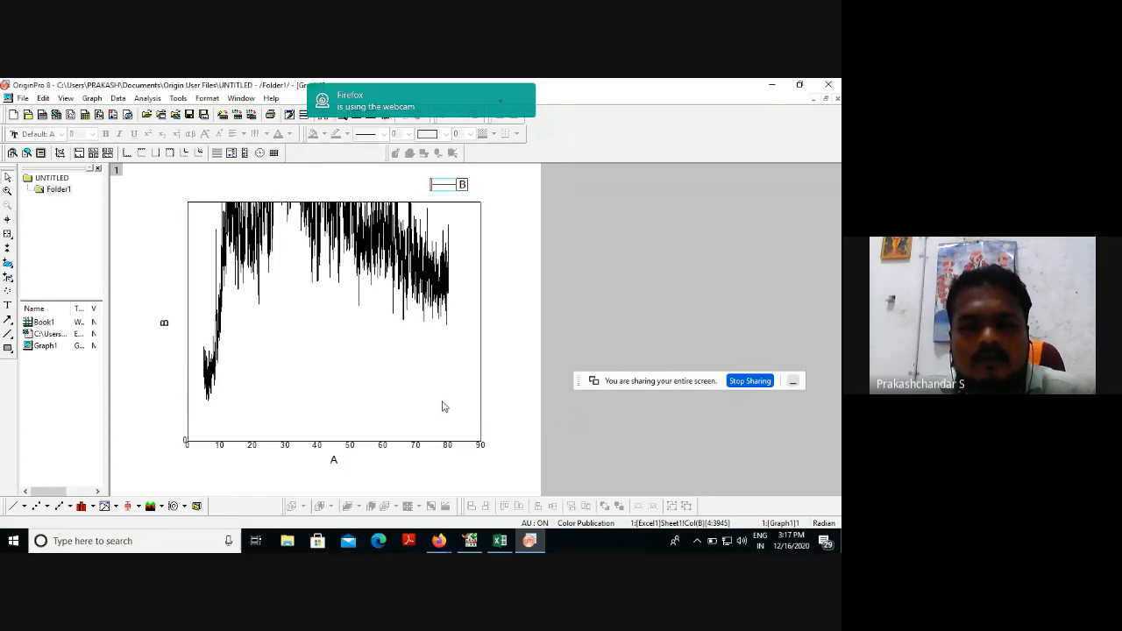
double_click(378, 274)
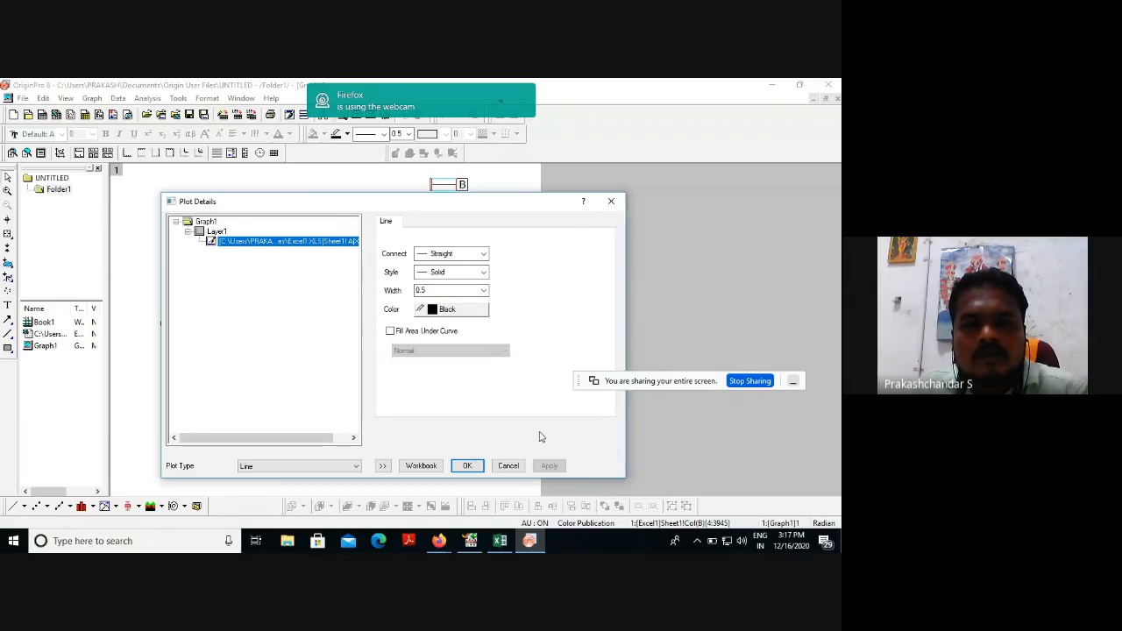
click(508, 465)
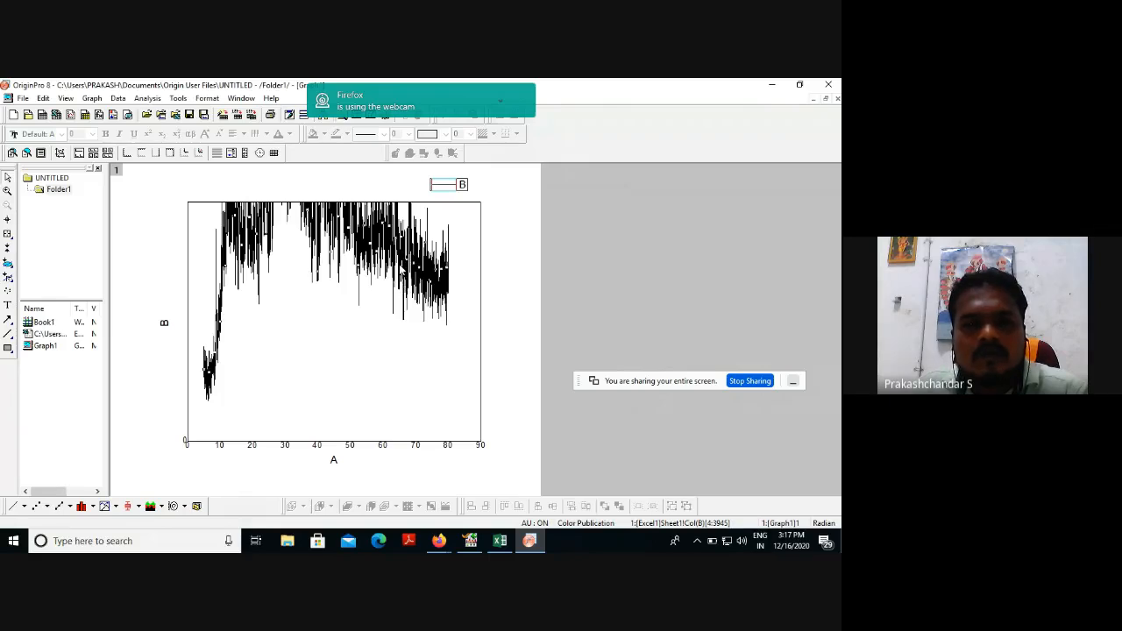
right_click(401, 272)
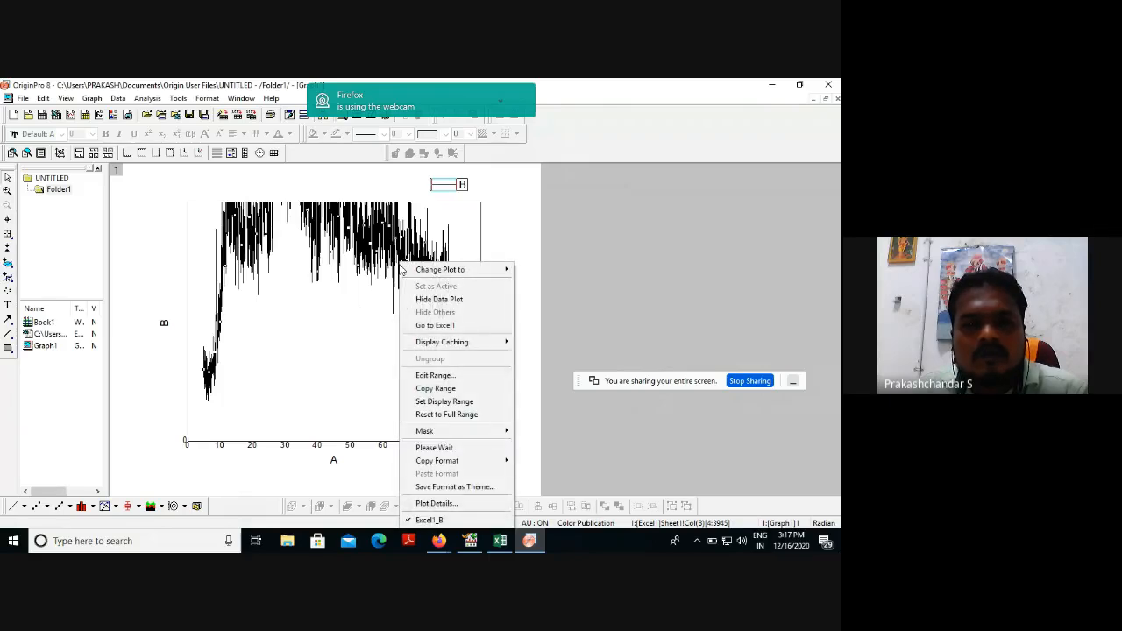
click(350, 449)
Set the From value of the horizontal axis scale to 1 and the vertical axis increment to 5.
double_click(350, 447)
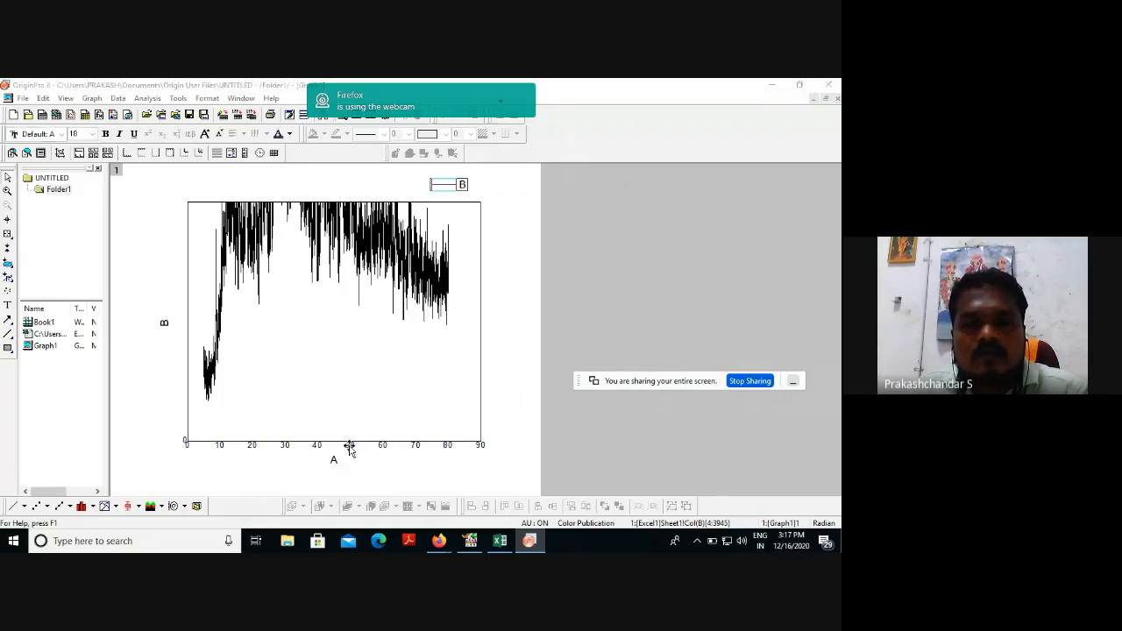
click(331, 226)
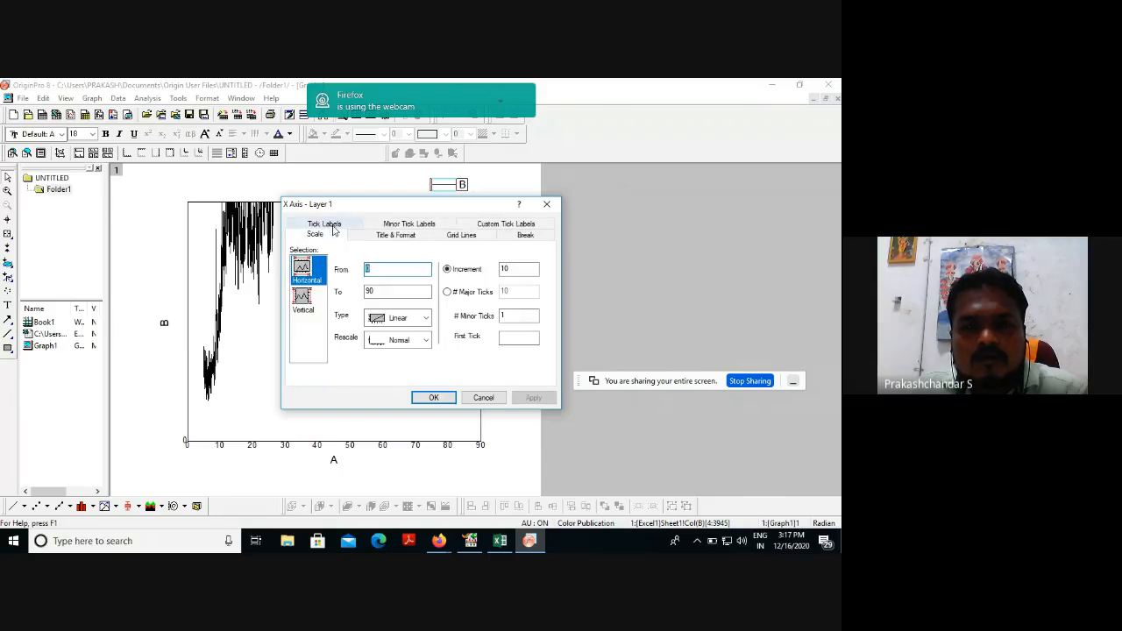
double_click(382, 273)
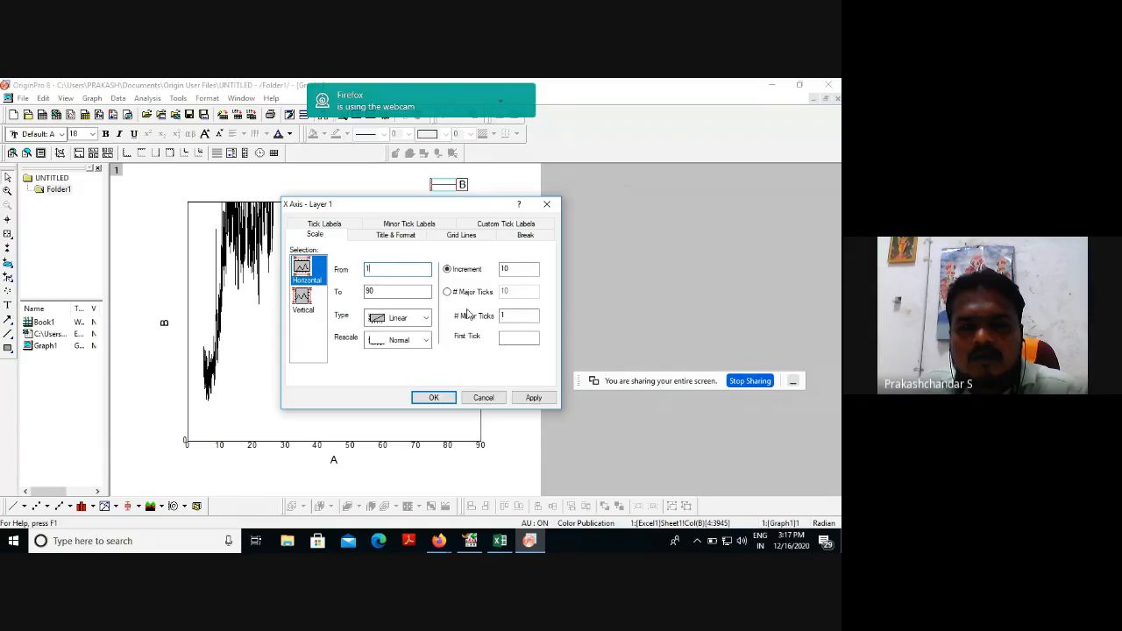
click(312, 309)
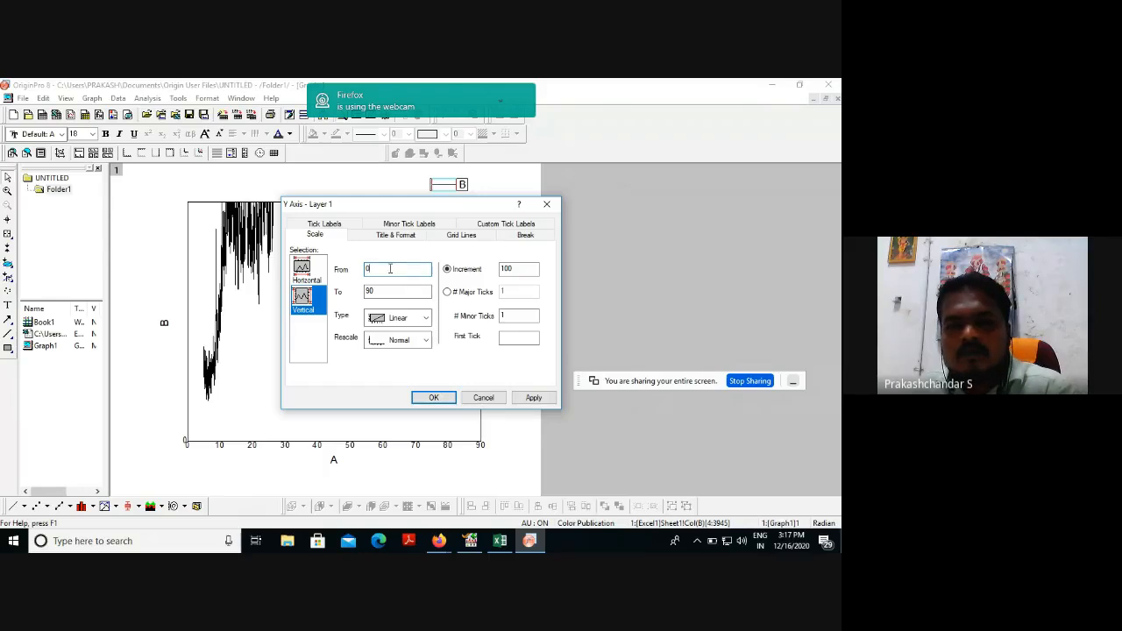
click(524, 269)
key(BackSpace)
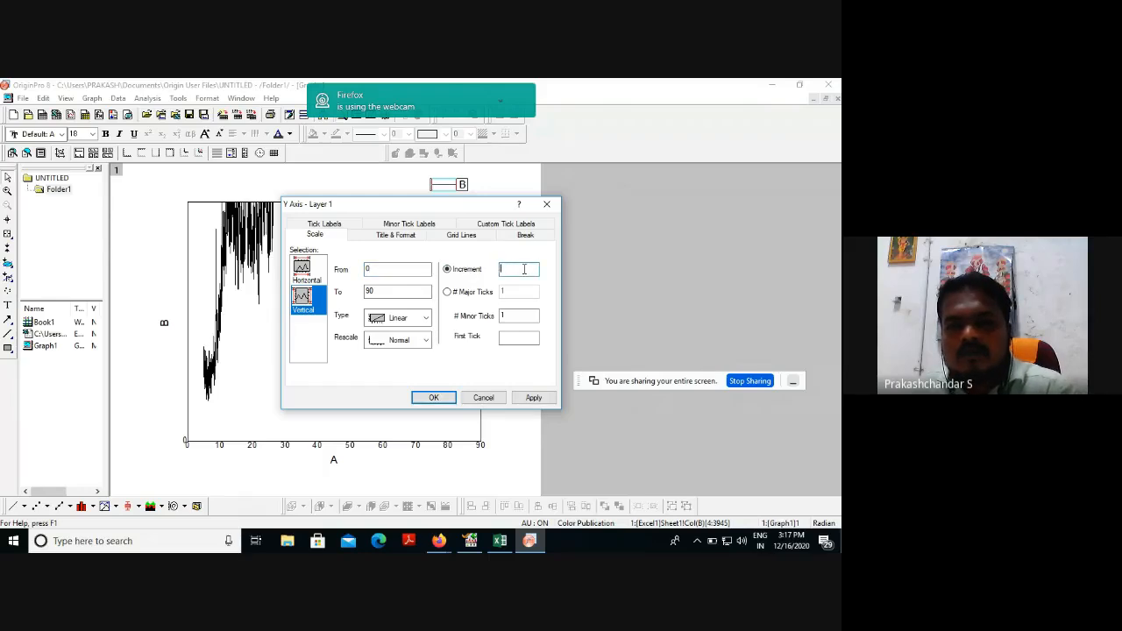
text(5)
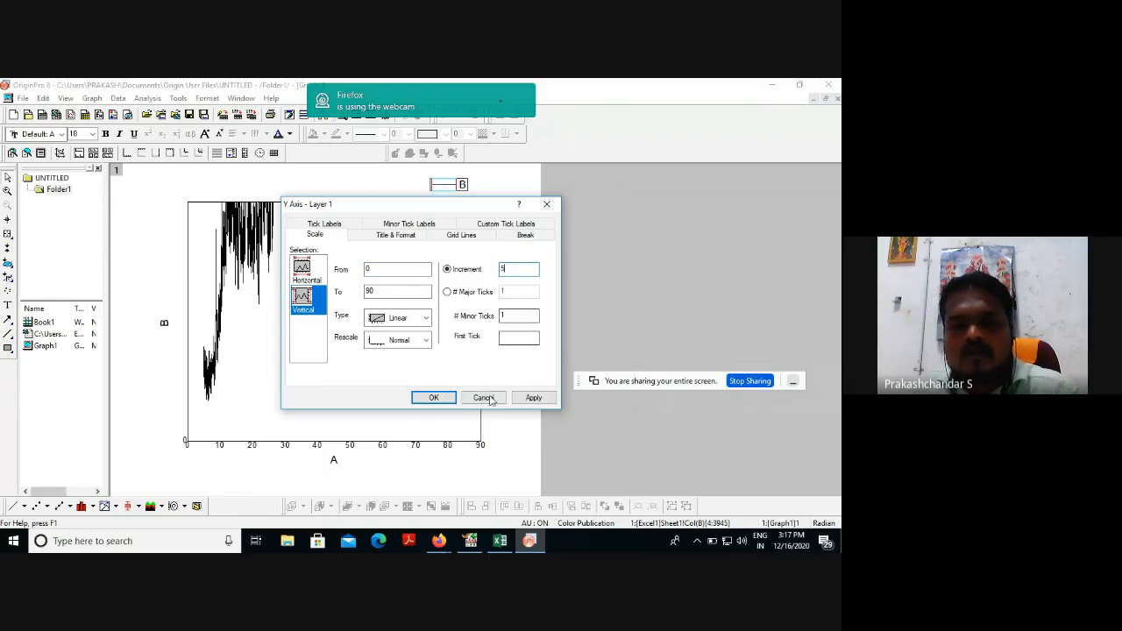
click(433, 397)
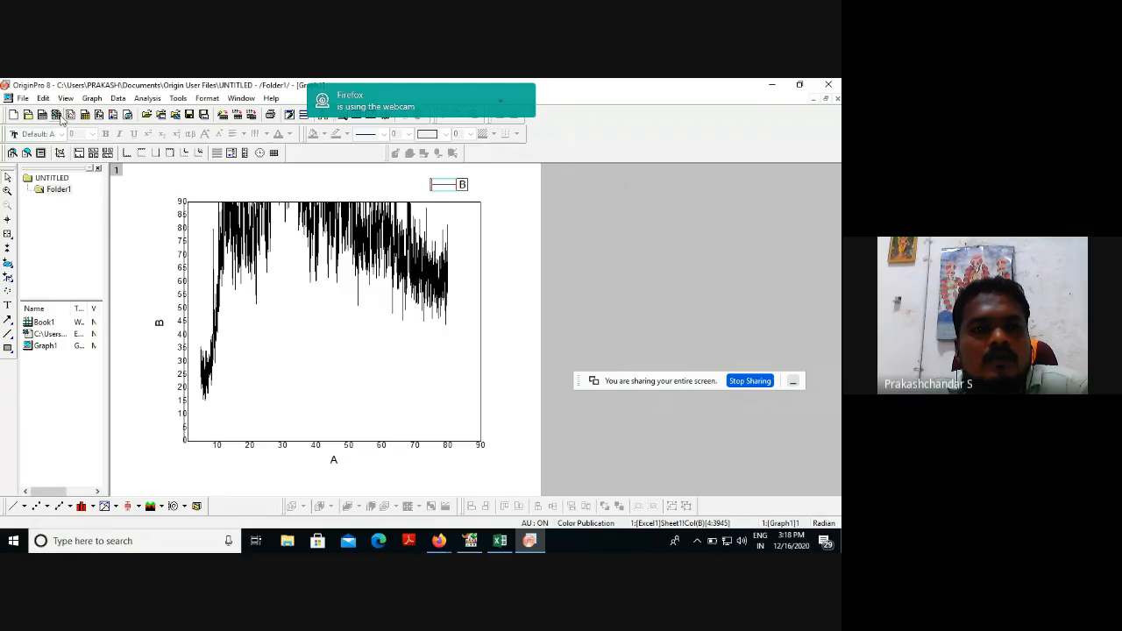
Create a new Excel workbook in OriginPro and copy the 2Theta data of Excel column G into its column A without the header.
click(60, 117)
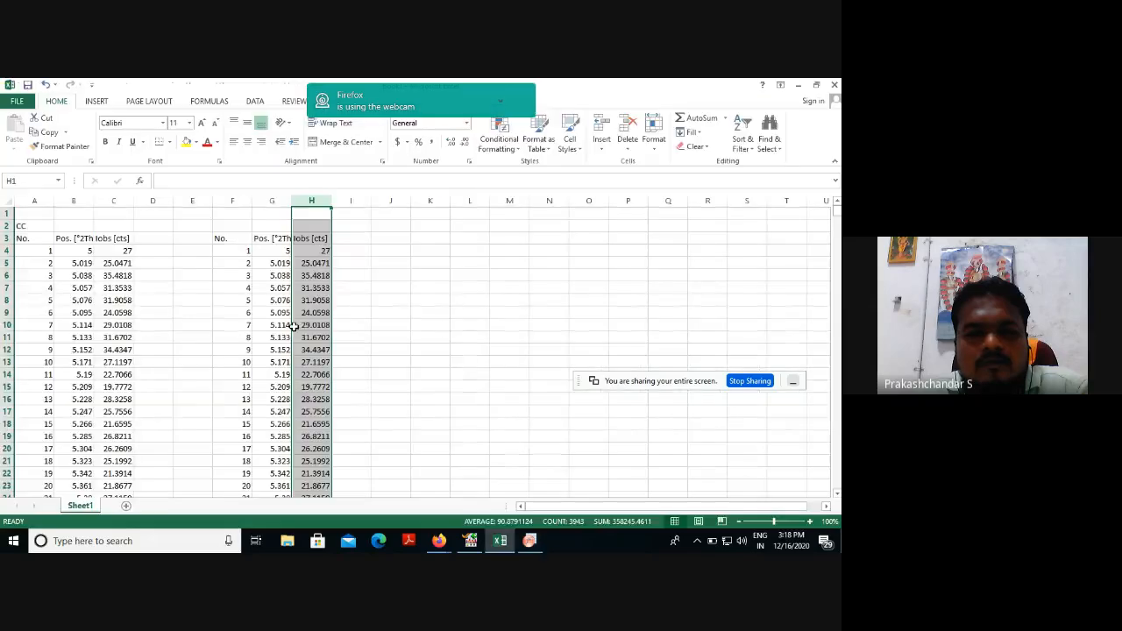
click(278, 252)
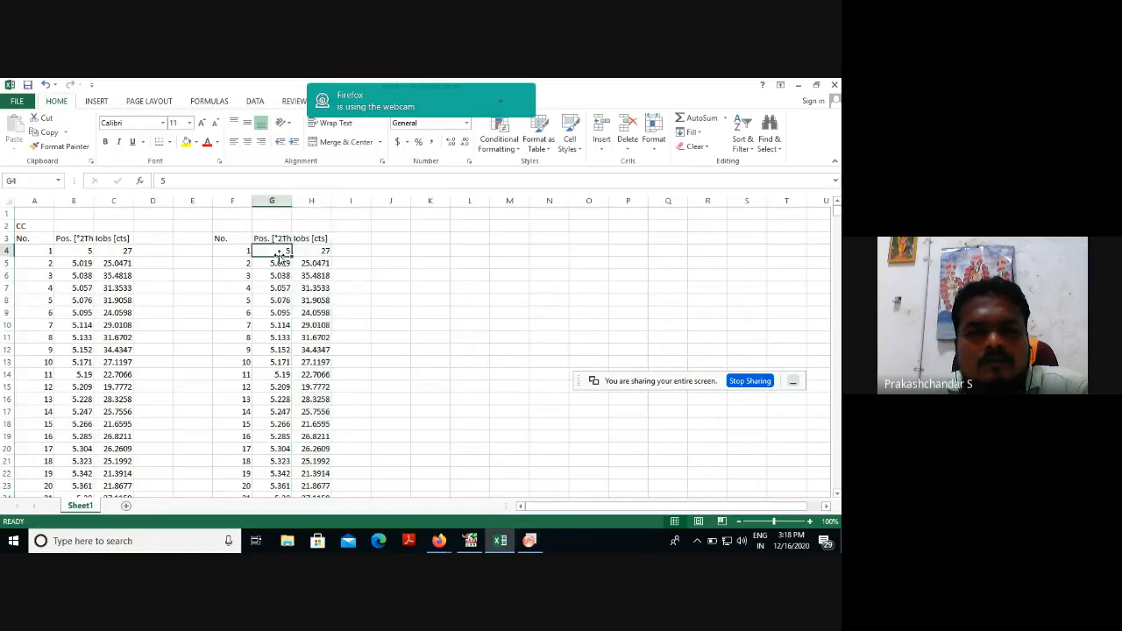
click(277, 201)
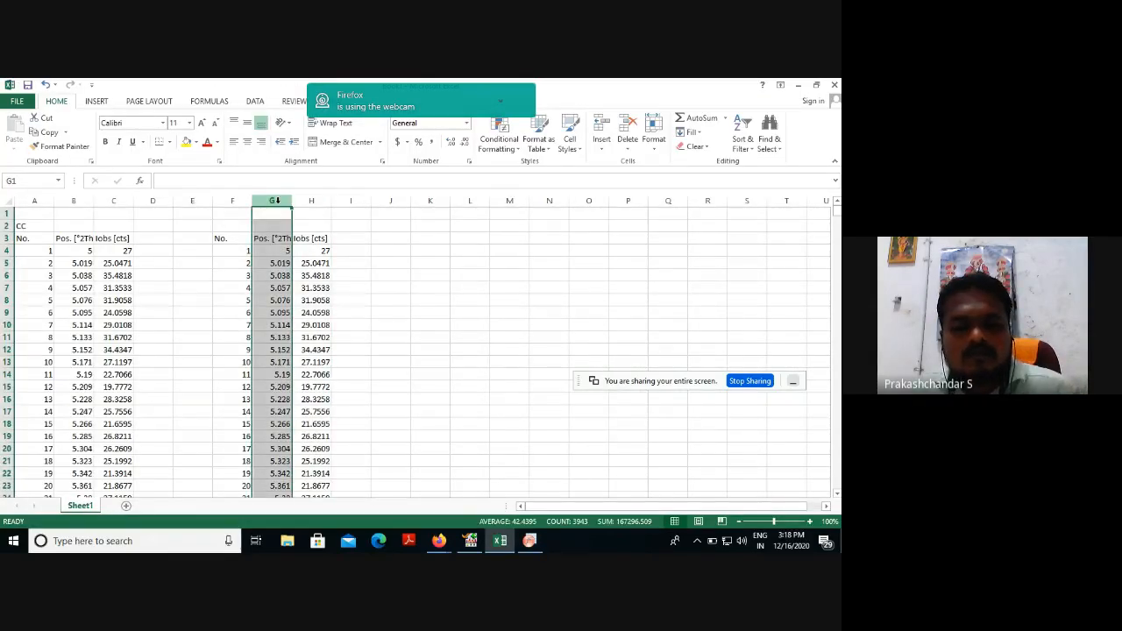
key(ctrl+c)
click(529, 541)
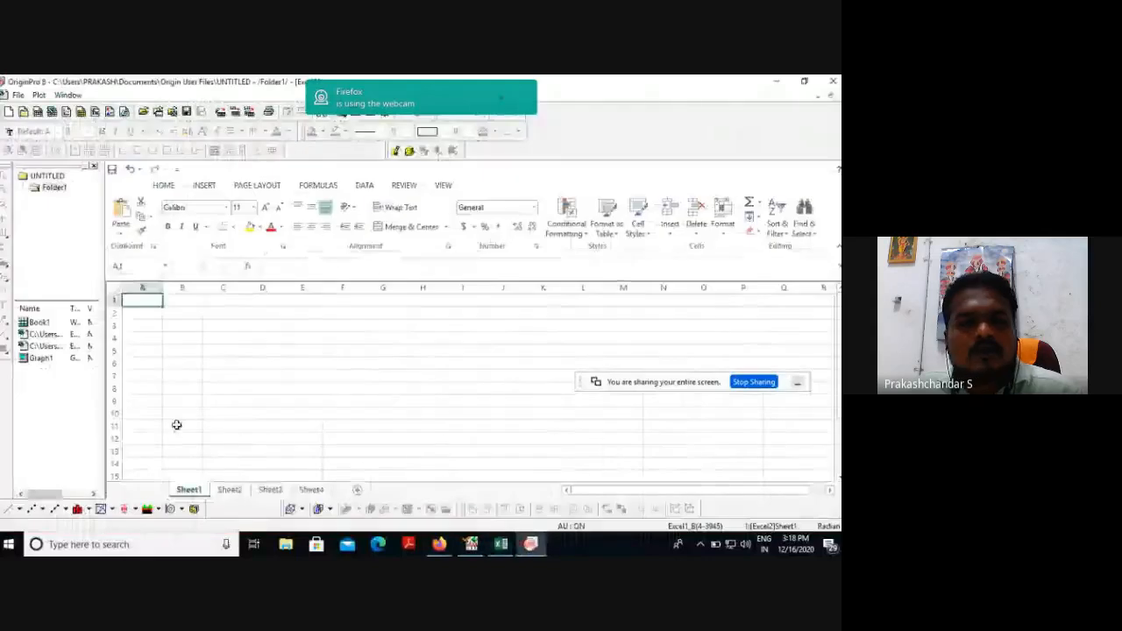
click(142, 303)
key(ctrl+v)
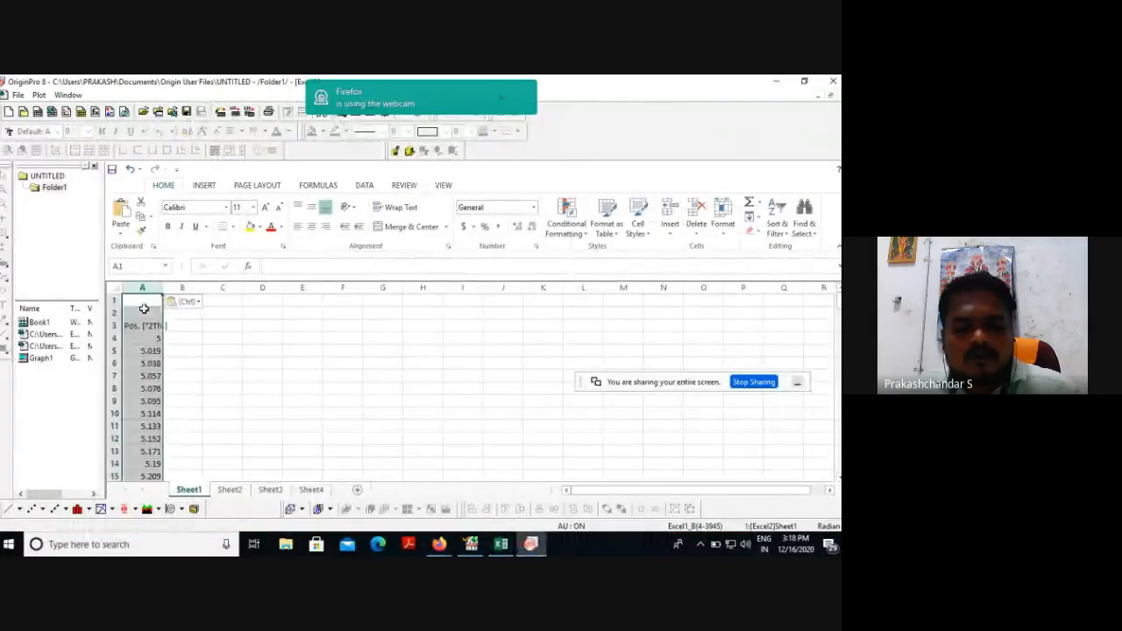
click(155, 325)
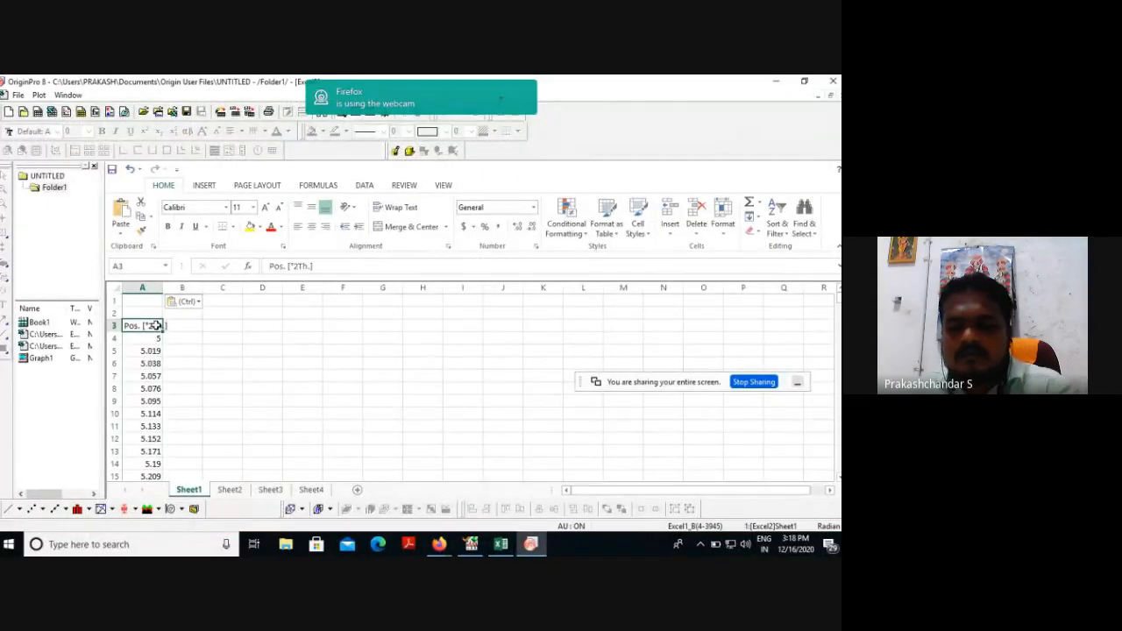
key(Delete)
Try to transfer the Iobs [cts] data of Excel column H into column B of the new OriginPro workbook.
click(499, 544)
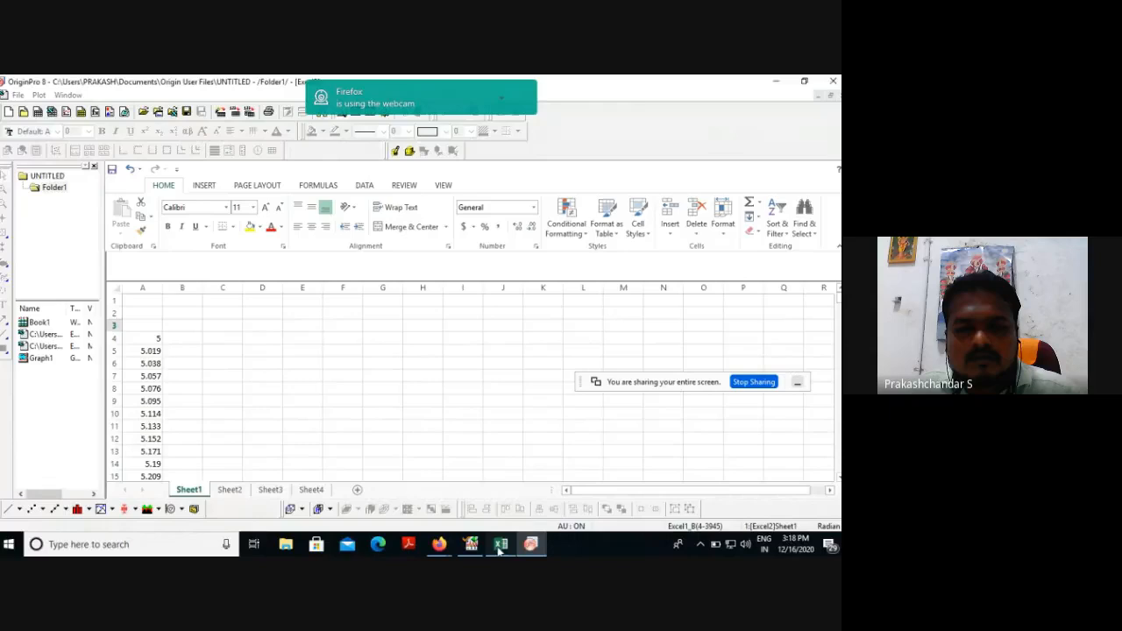
click(311, 199)
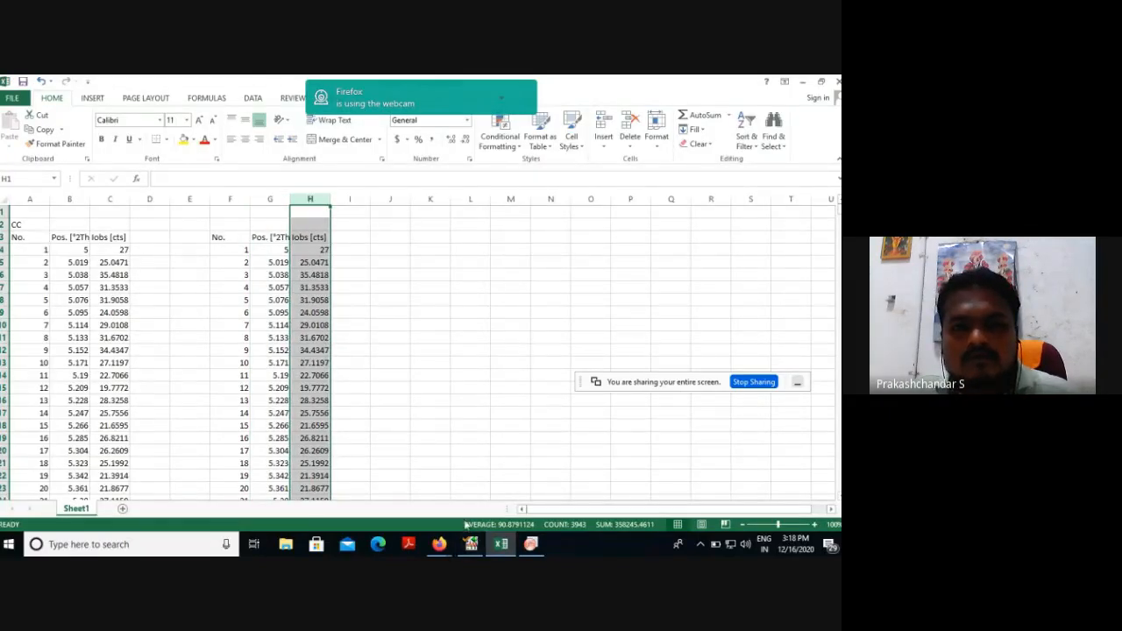
click(530, 544)
click(183, 300)
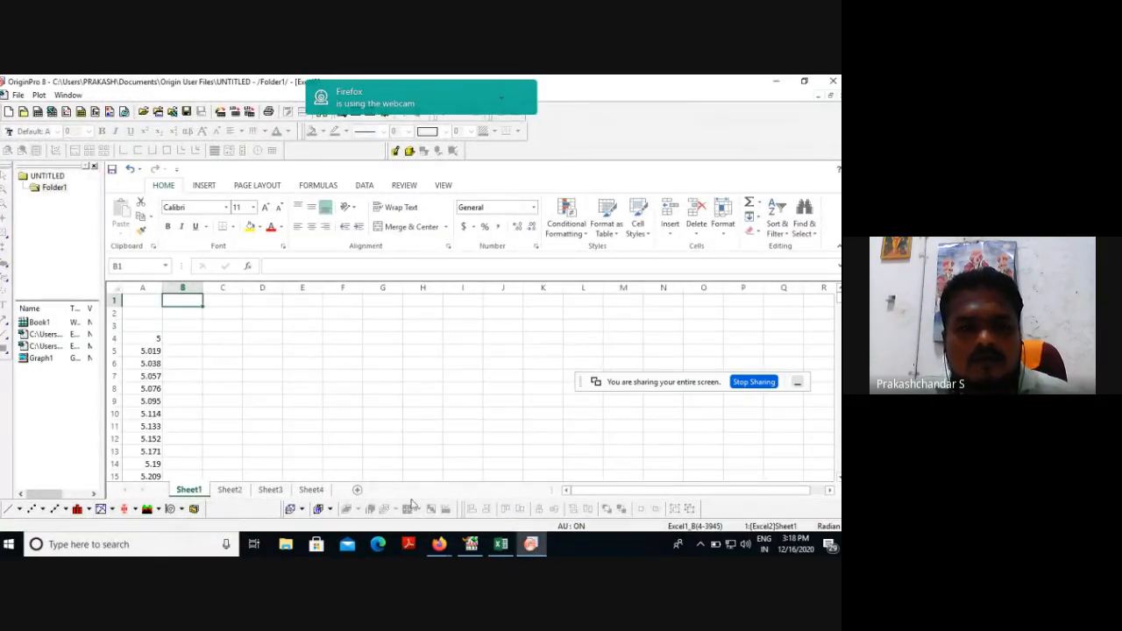
Copy the Iobs [cts] data of Excel column C into column B of the new OriginPro workbook and clear the header in B3.
click(501, 544)
click(110, 199)
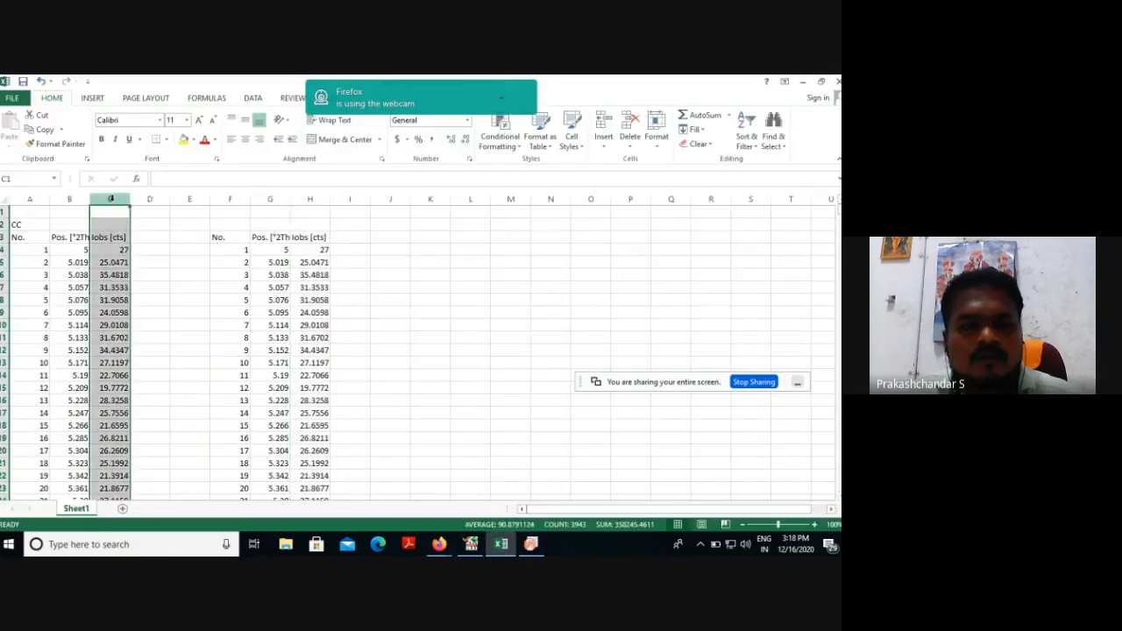
key(ctrl+c)
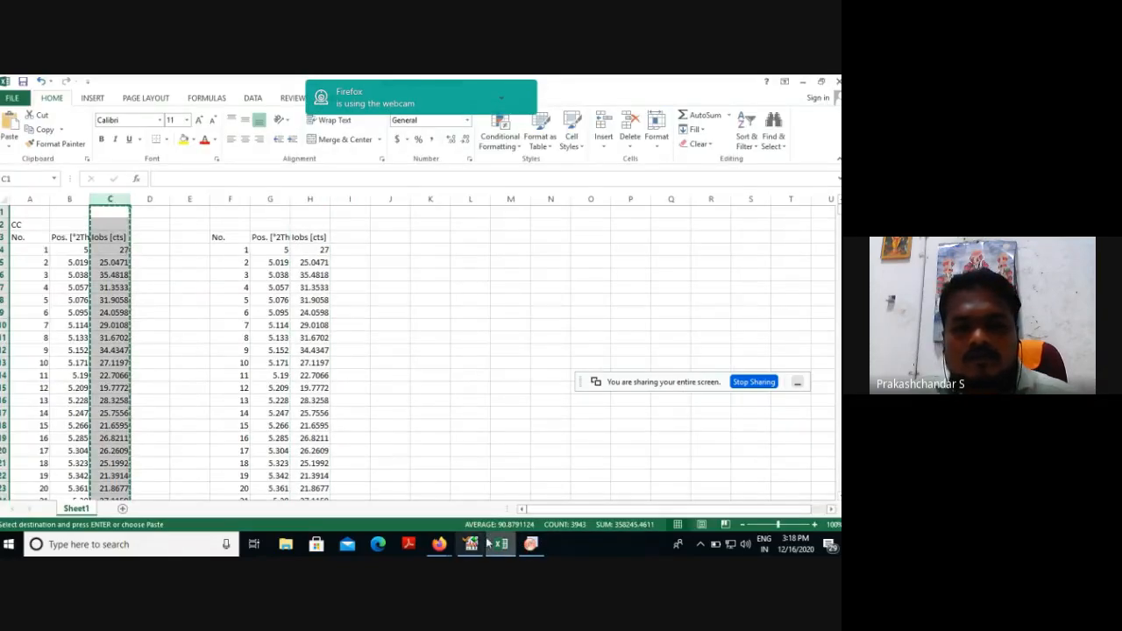
click(531, 545)
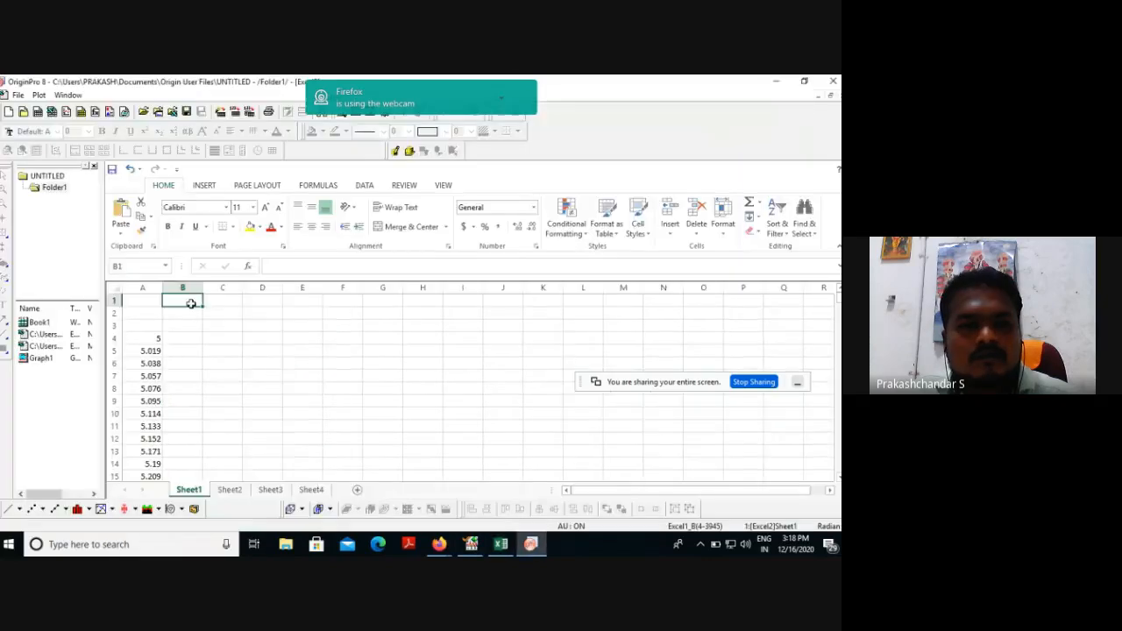
key(ctrl+v)
click(181, 326)
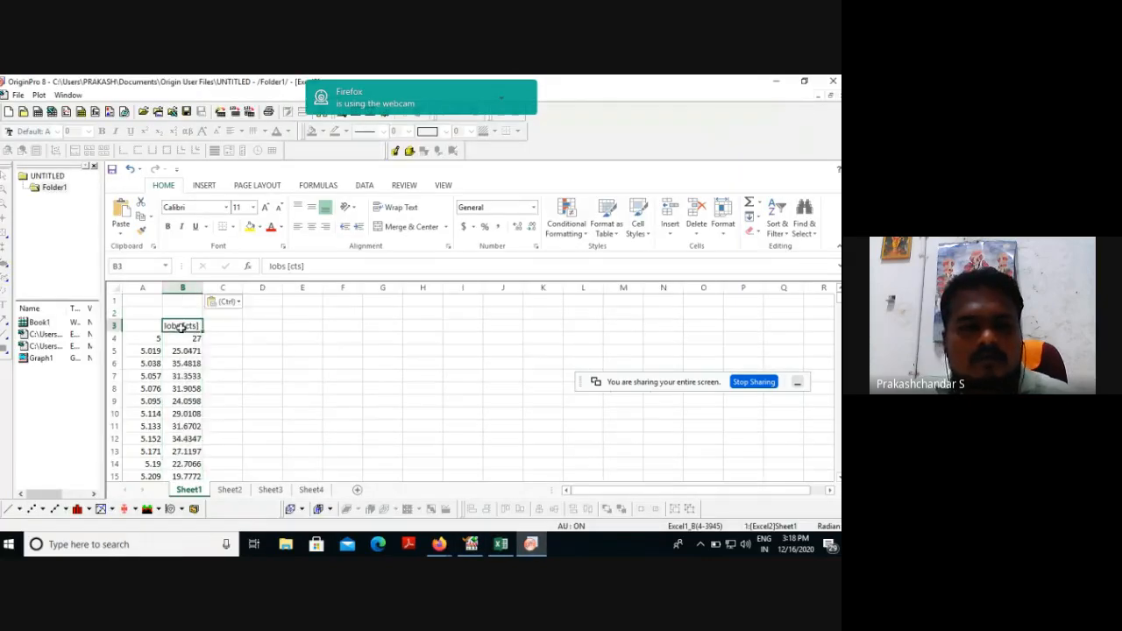
key(Delete)
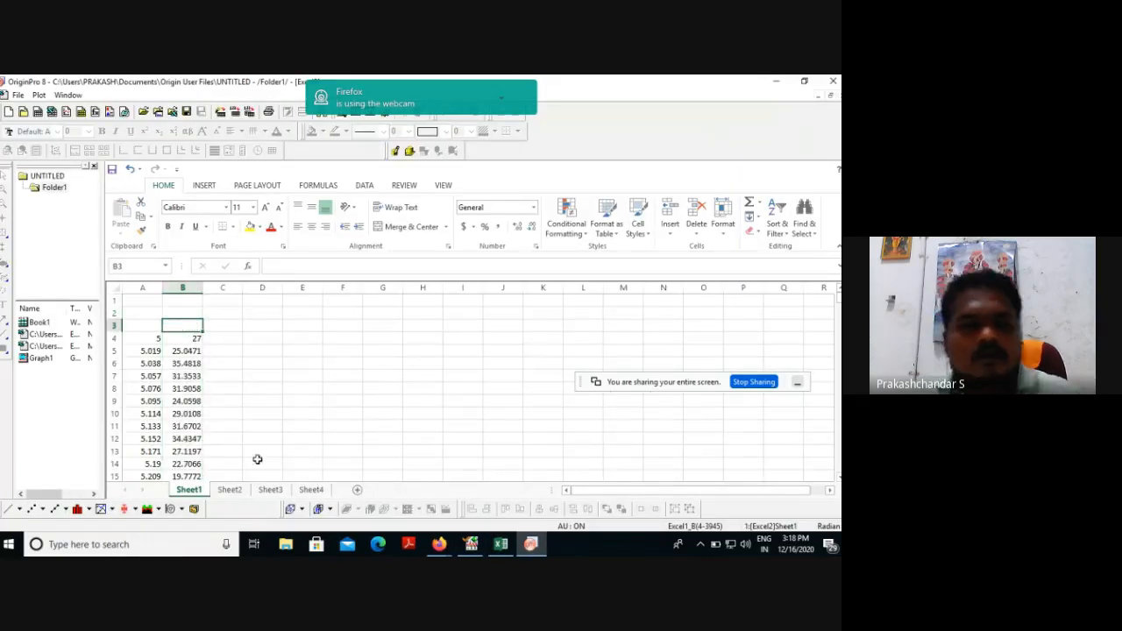
Plot a line graph from the new workbook with column A as X and column B as Y.
click(9, 509)
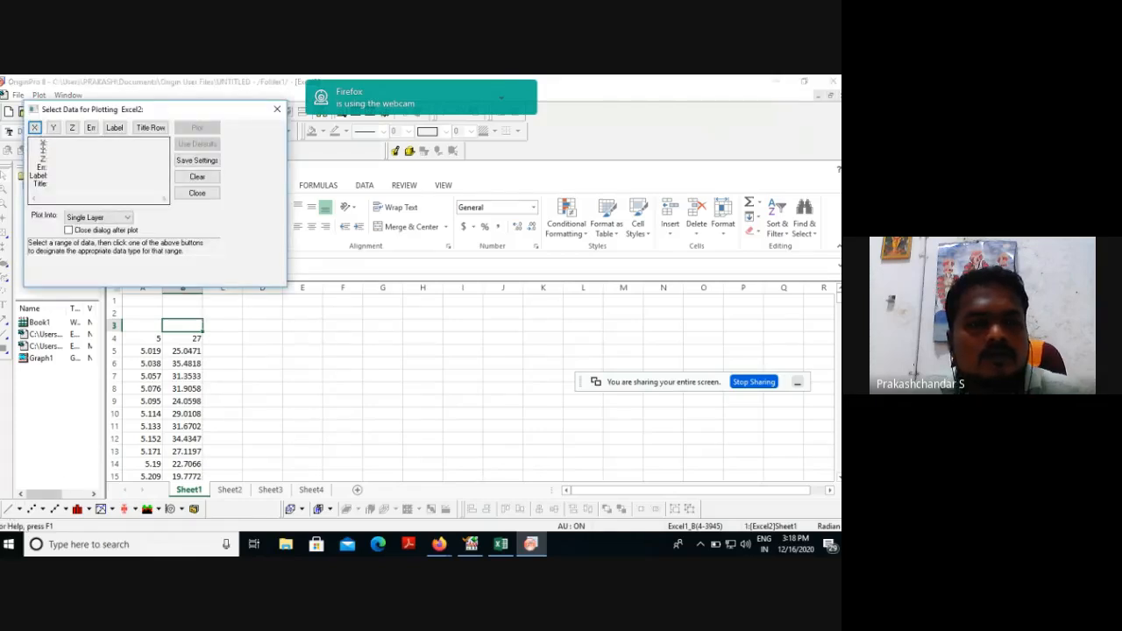
click(145, 291)
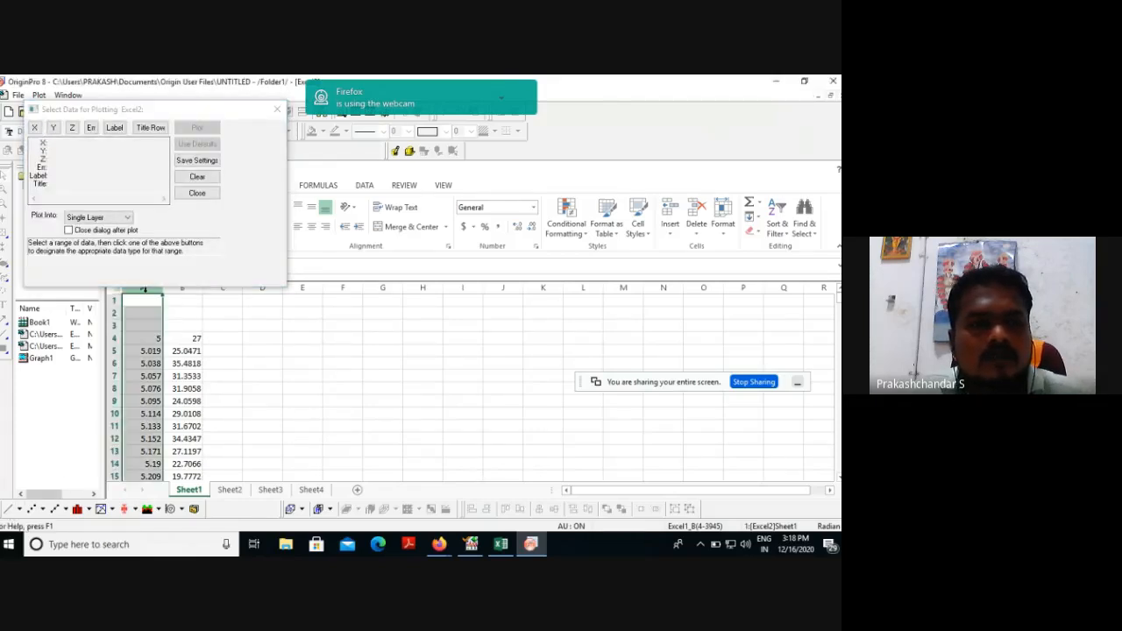
click(74, 158)
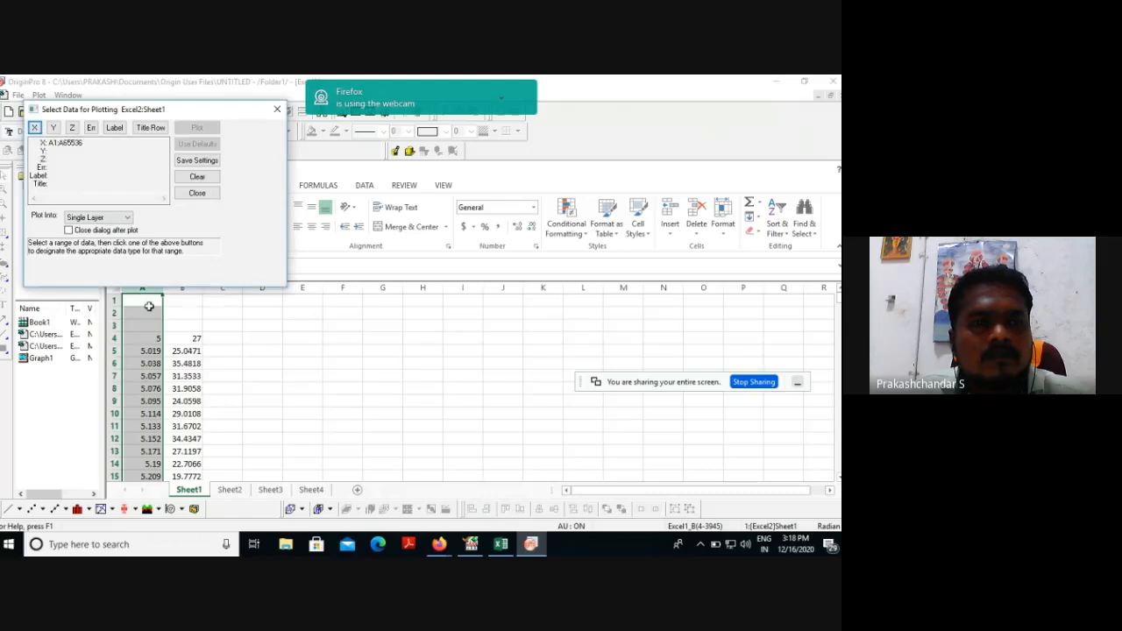
click(182, 287)
click(52, 128)
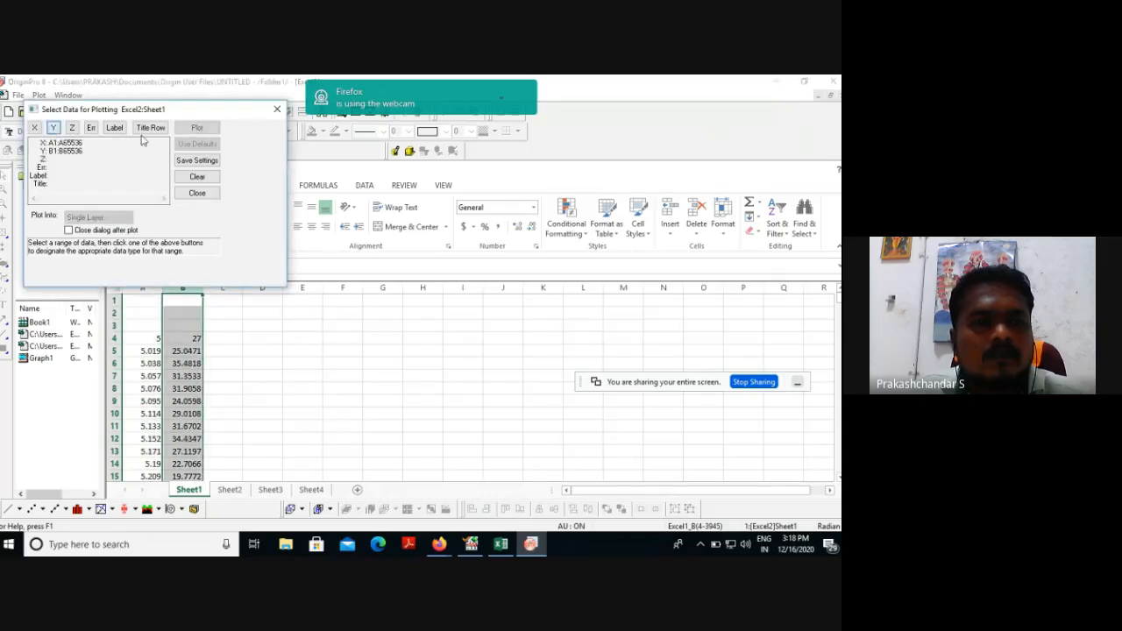
click(198, 128)
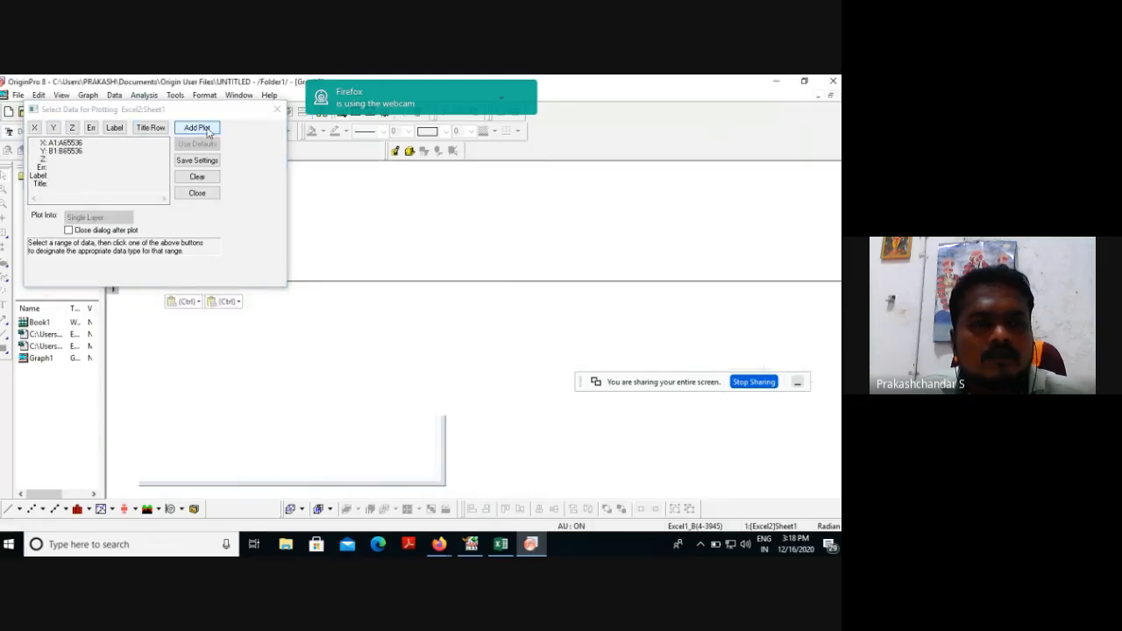
Close the plotting data selection and change the plotted line's colour to red.
click(277, 110)
double_click(262, 443)
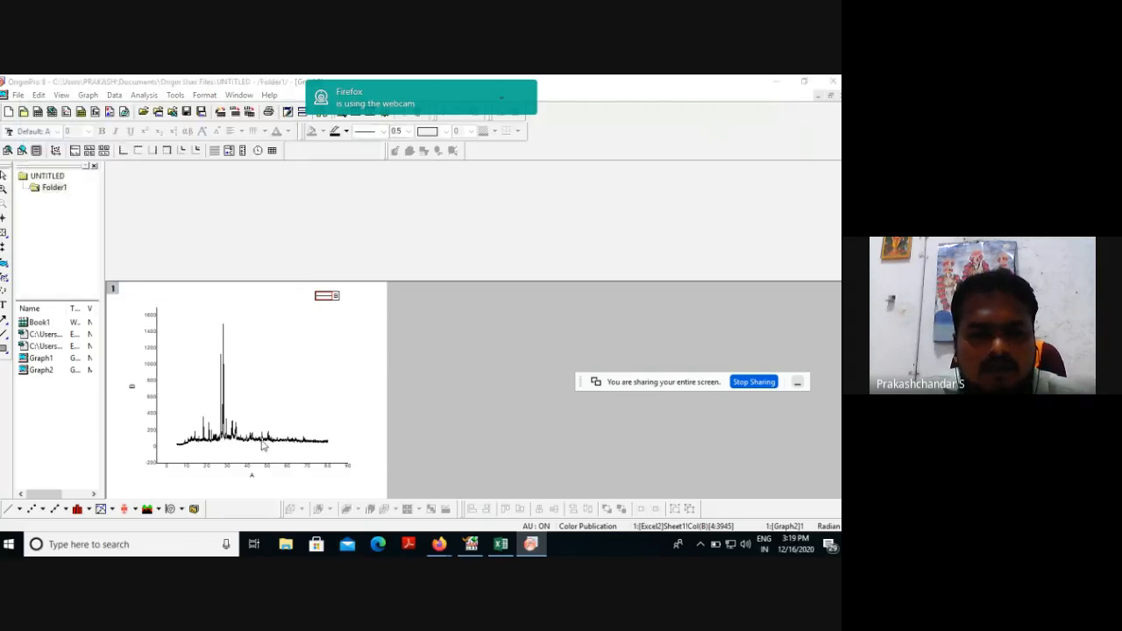
click(471, 312)
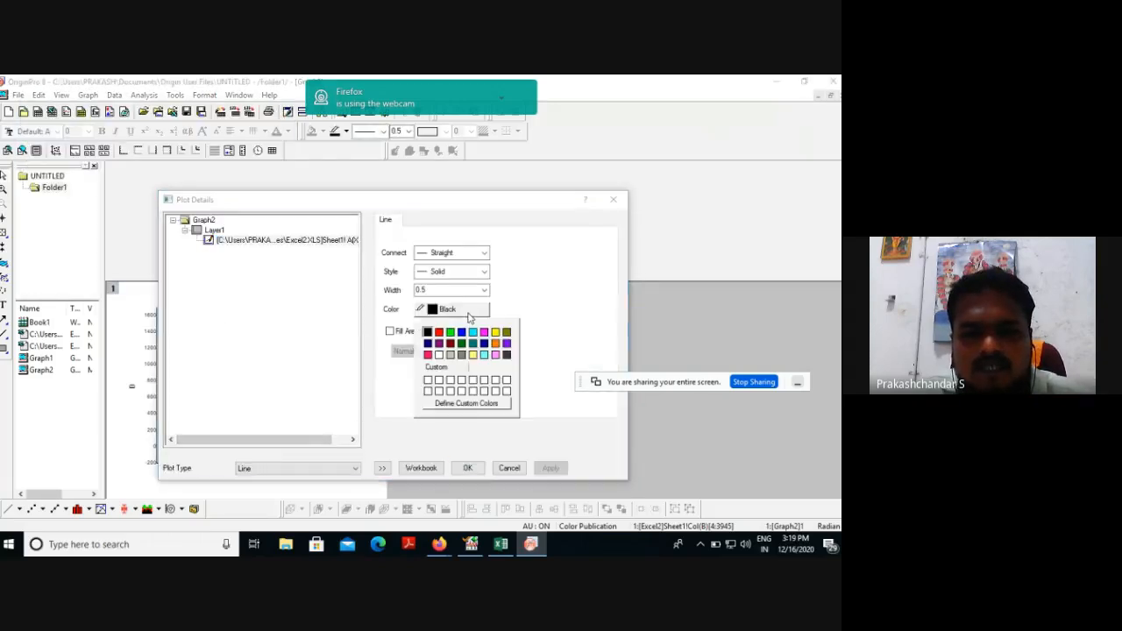
click(439, 333)
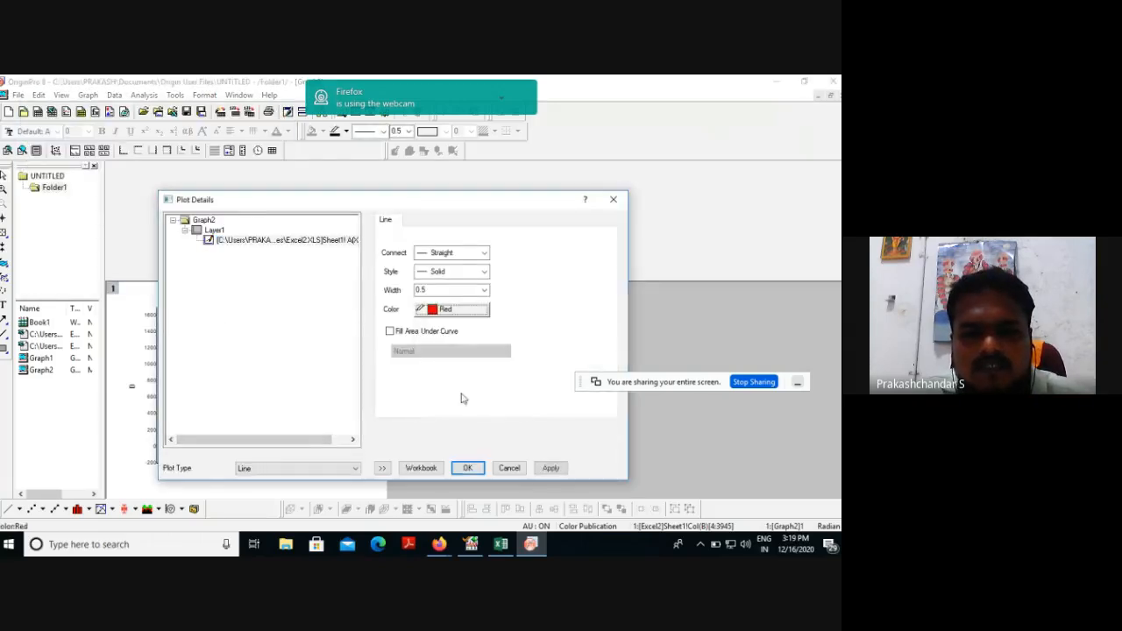
click(468, 468)
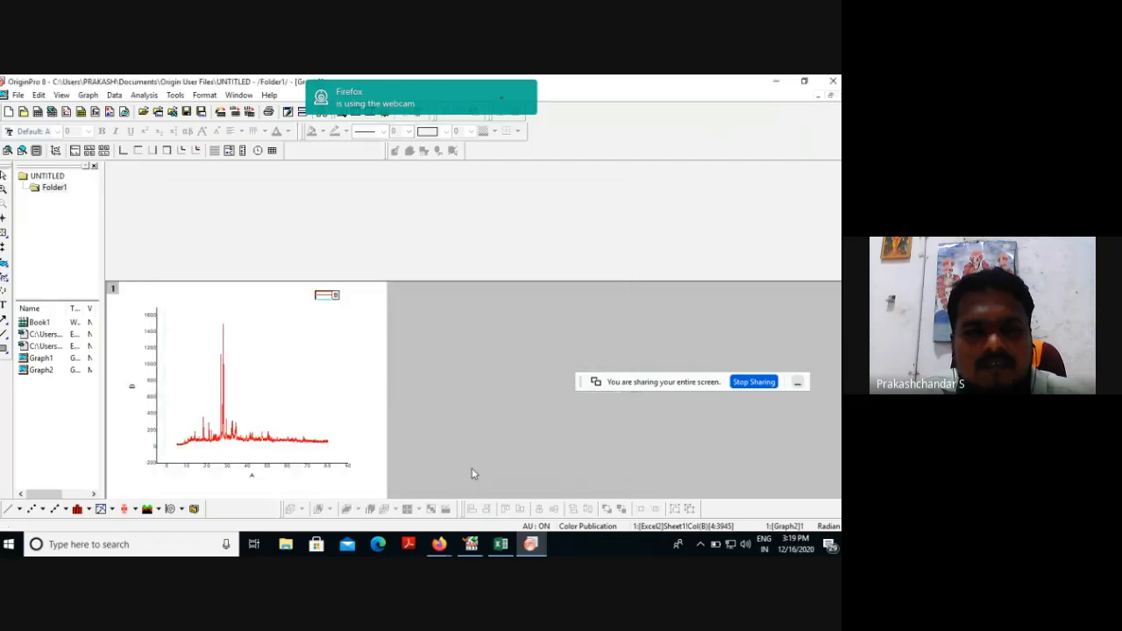
Replace the X axis title with "2∅", inserting the ∅ character from the Symbol Map.
click(252, 476)
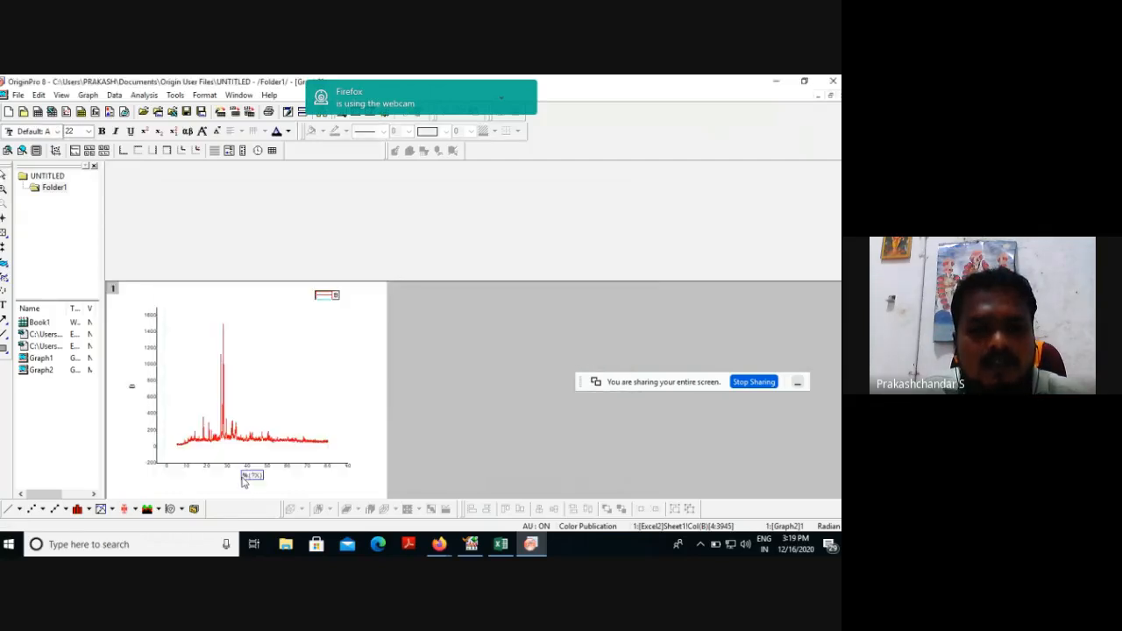
drag(260, 478, 235, 480)
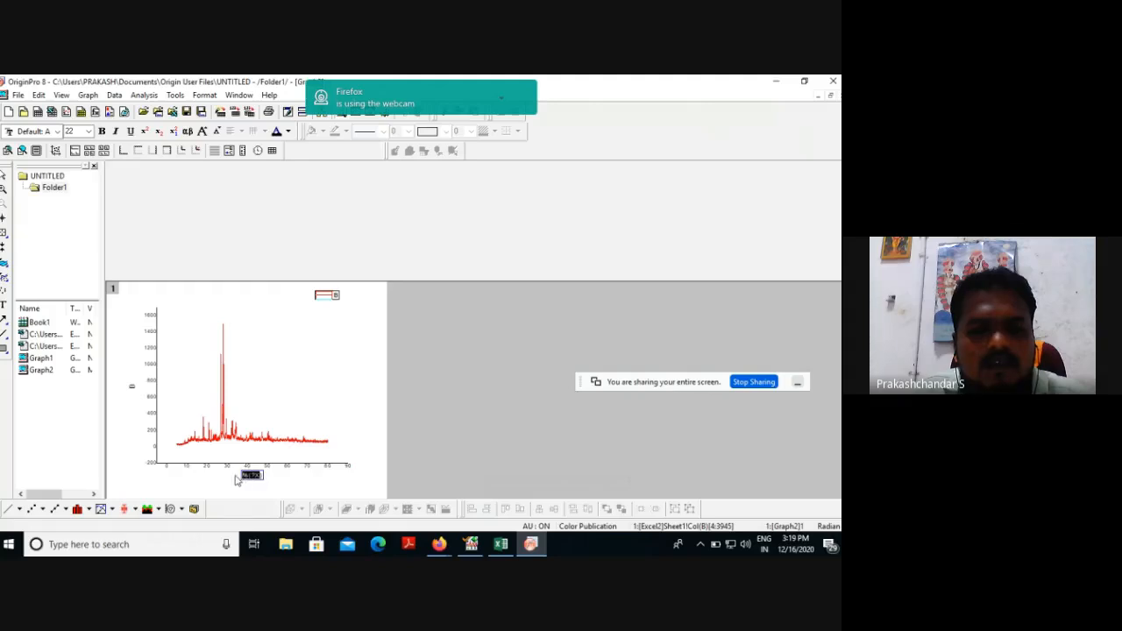
text(2)
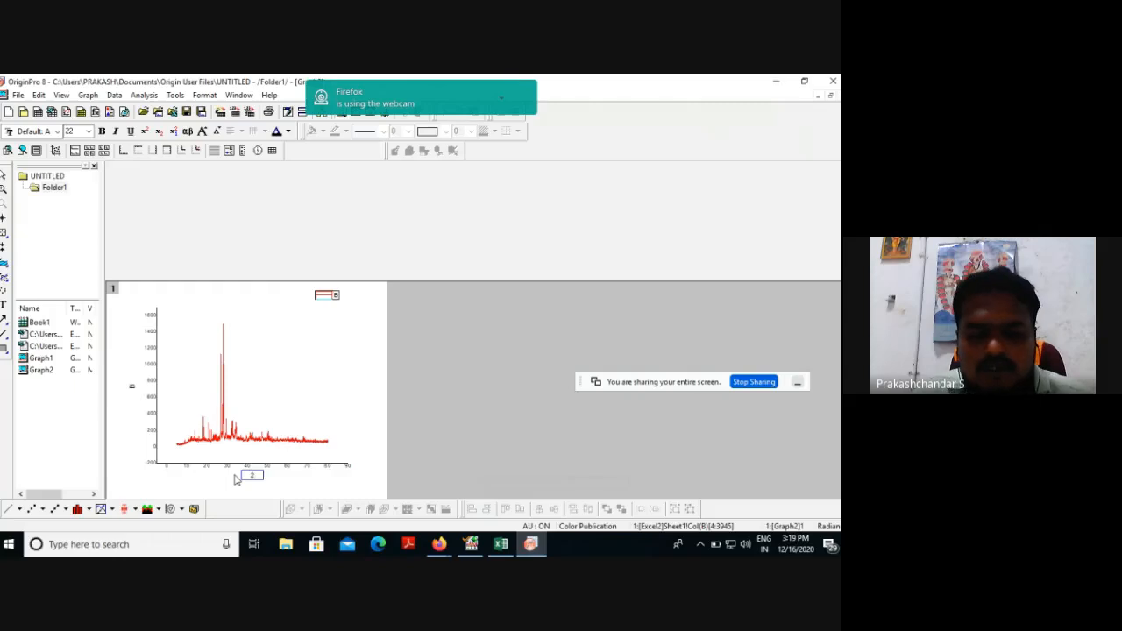
key(ctrl+m)
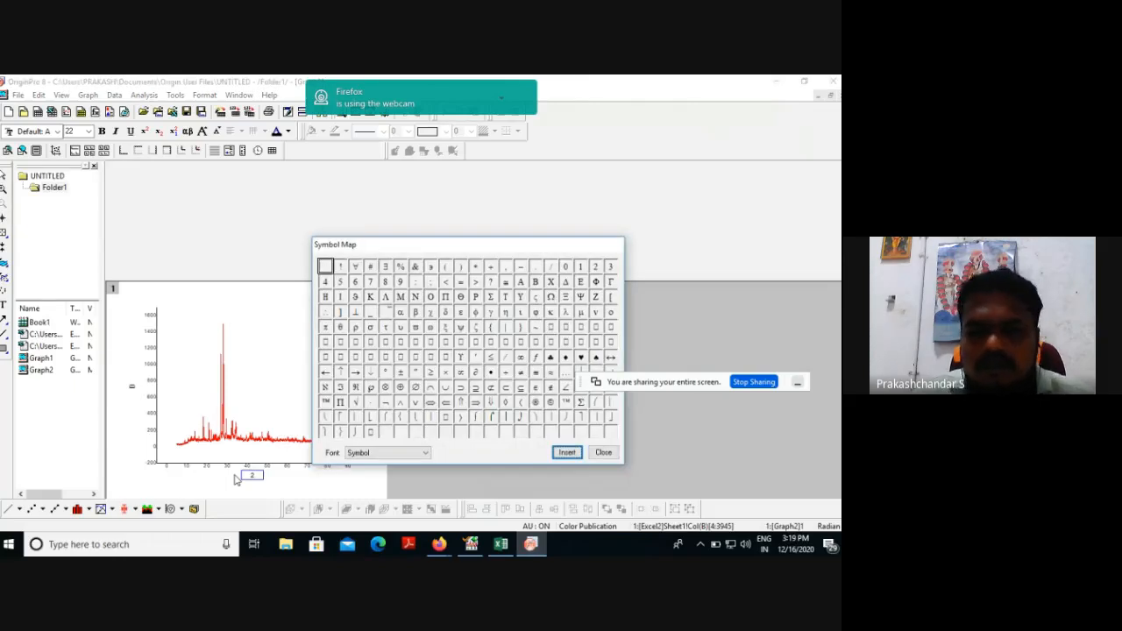
click(414, 387)
click(570, 454)
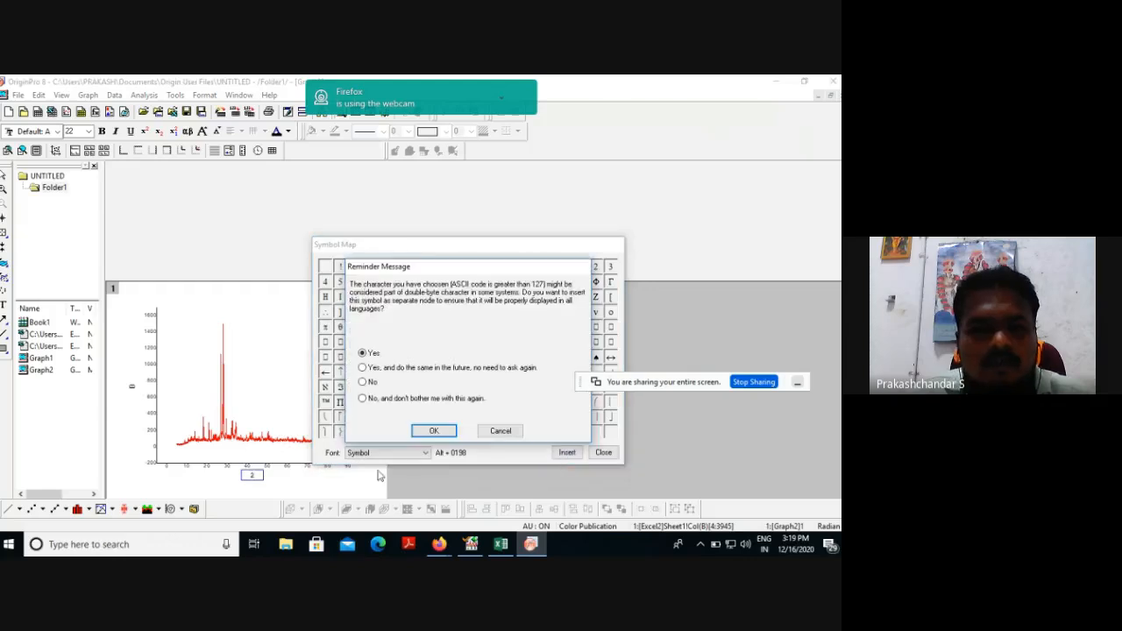
click(432, 428)
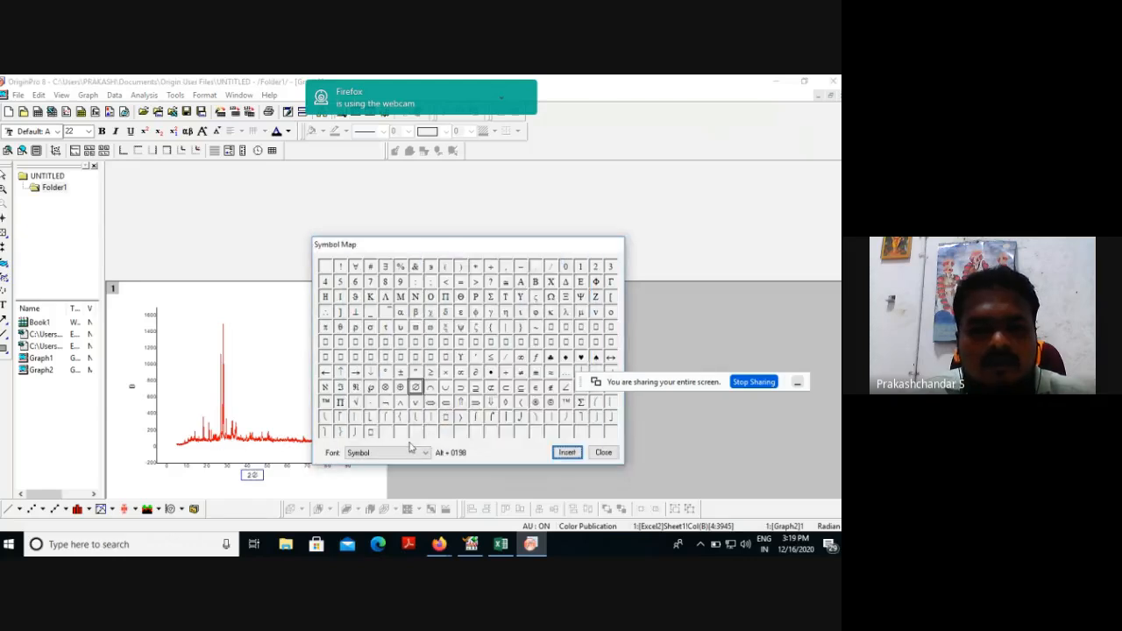
Replace the Y axis title with "INTENSITY".
double_click(132, 387)
drag(140, 394, 113, 390)
key(BackSpace)
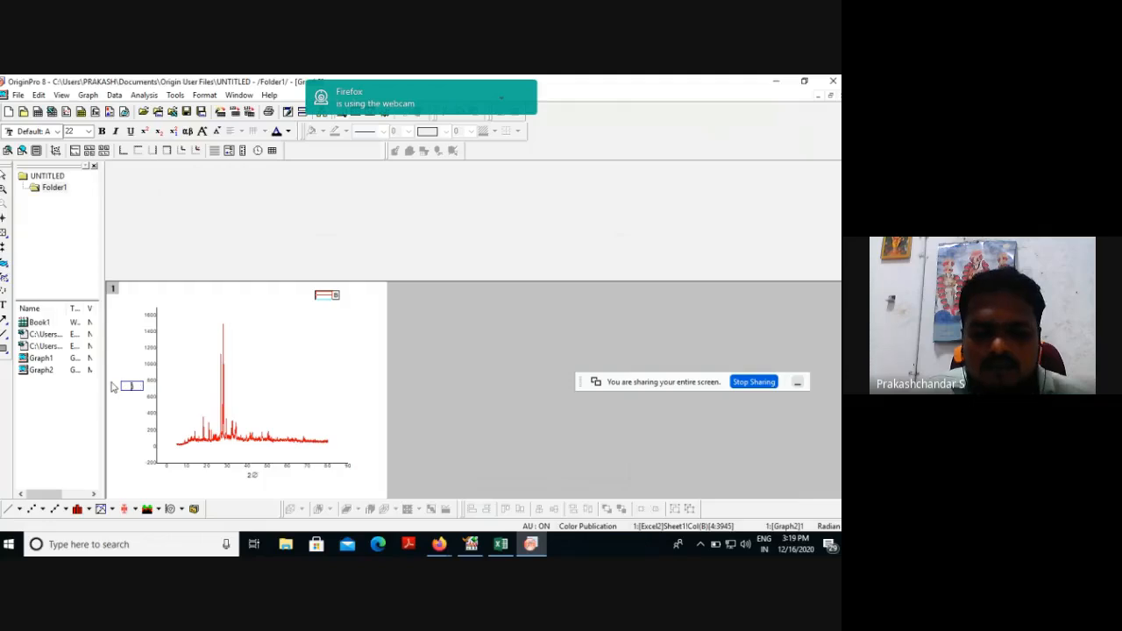
text(INTENS)
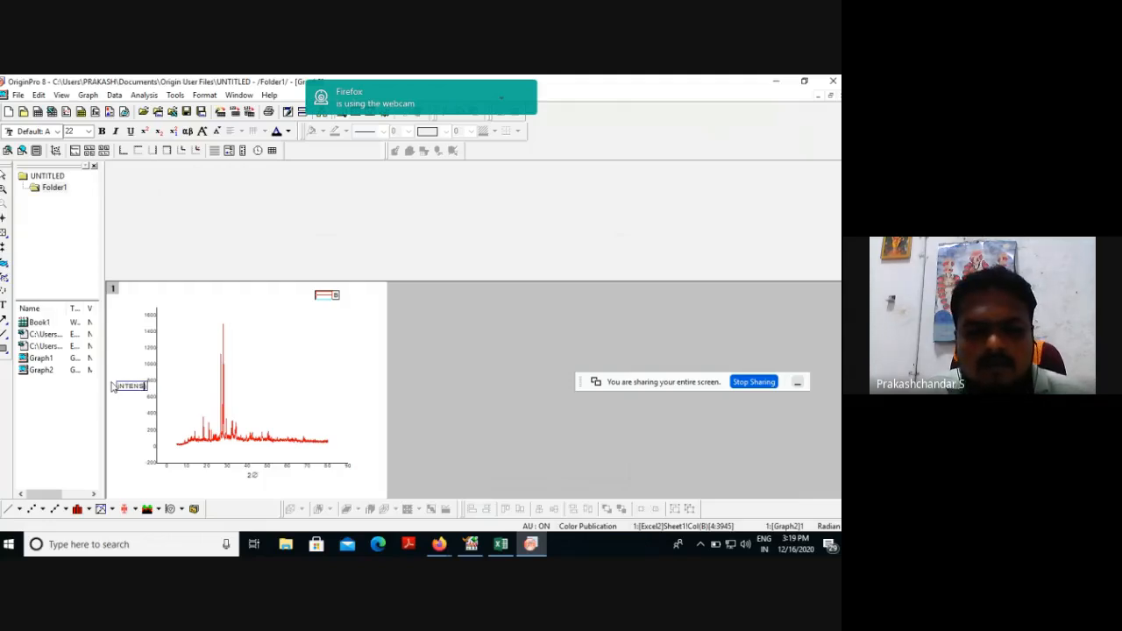
text(ITY)
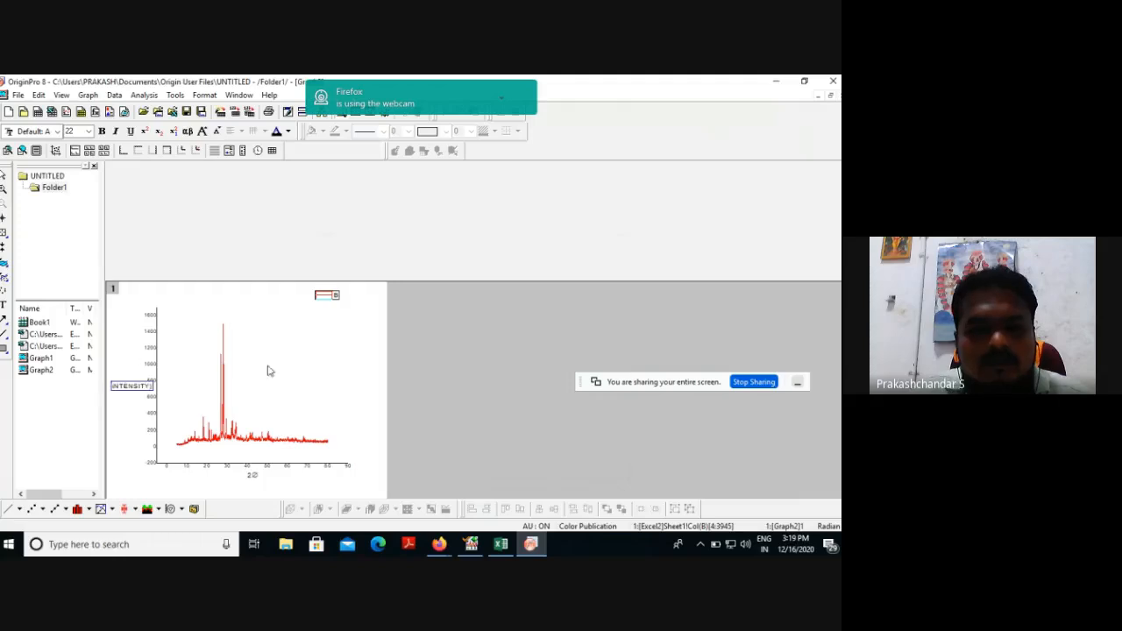
click(303, 362)
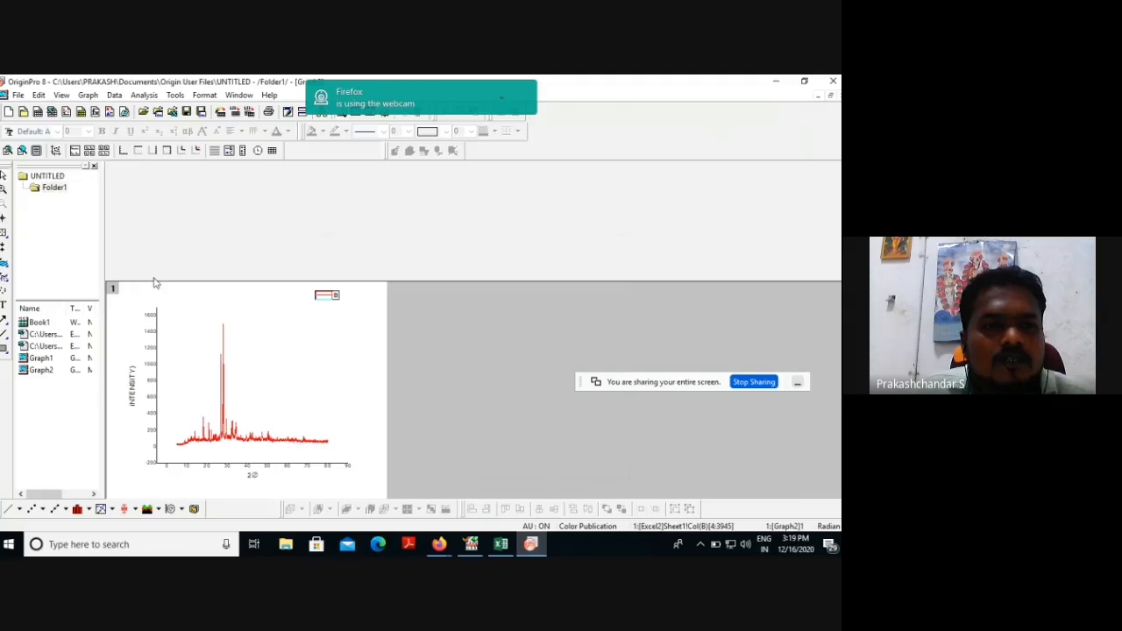
Check the pattern in X'Pert HighScore Plus and add a "C-S-H" text label above the OriginPro graph's peak just below 20 on the X axis.
click(469, 545)
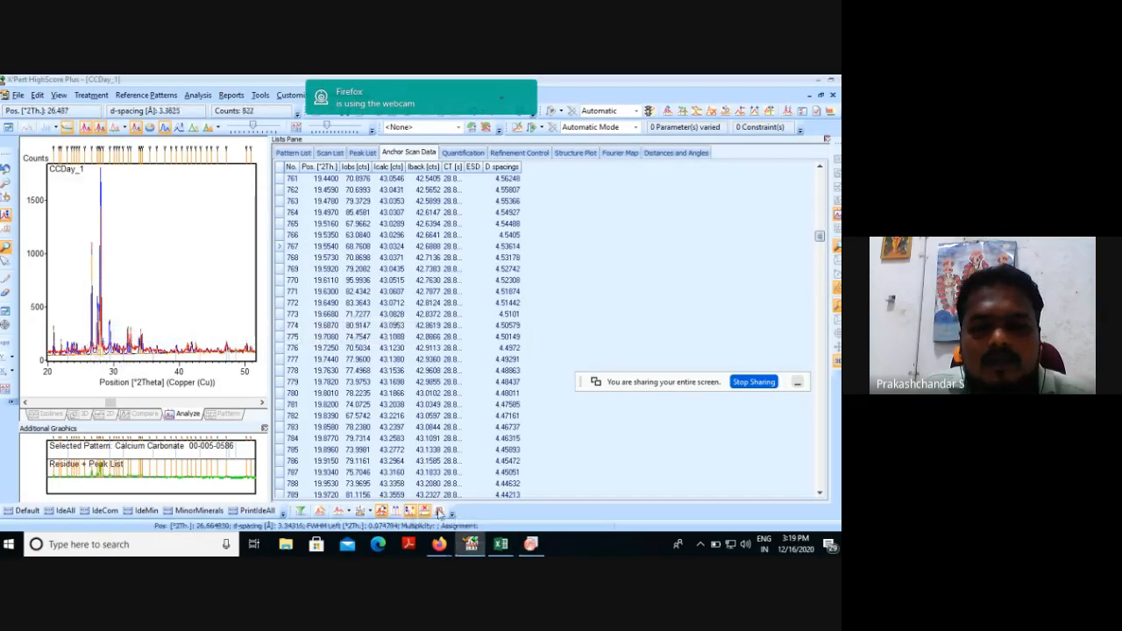
click(530, 545)
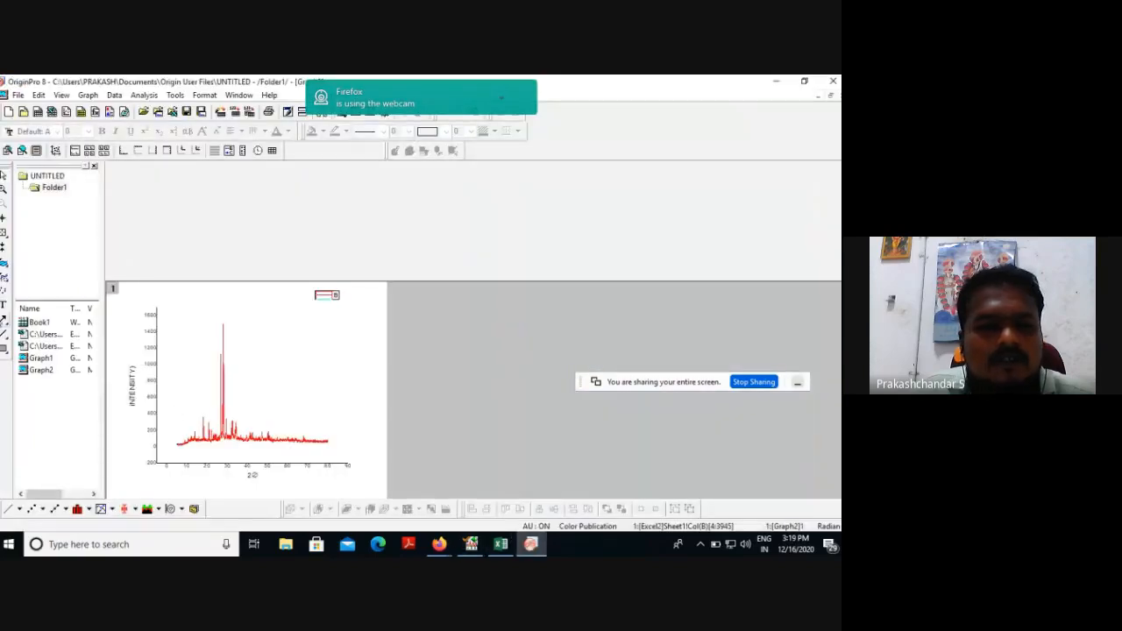
click(202, 409)
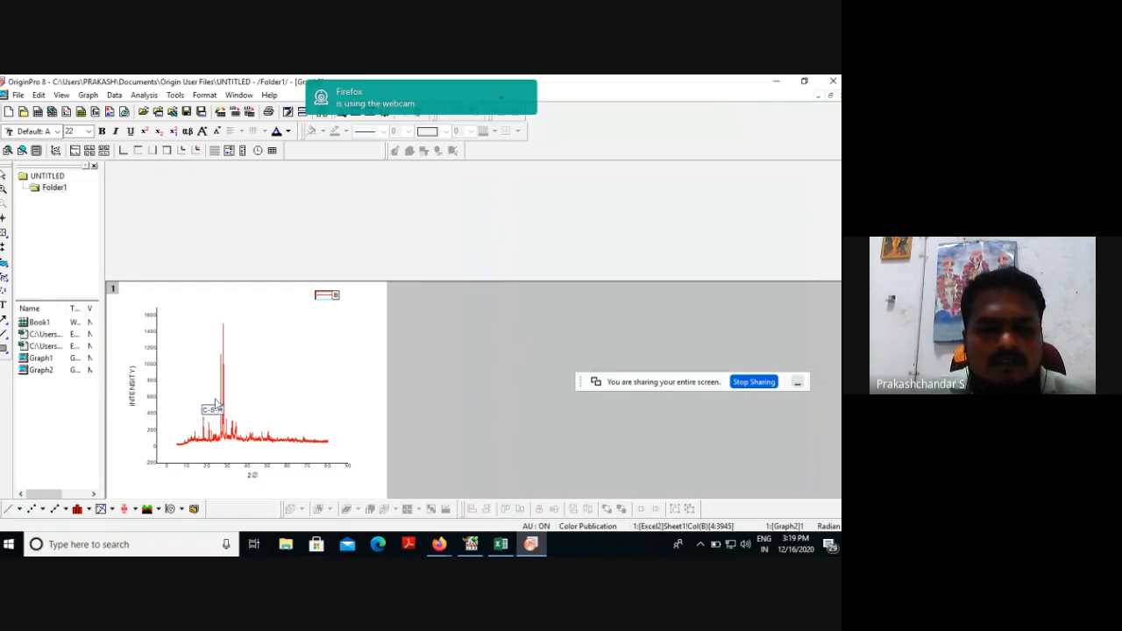
click(271, 377)
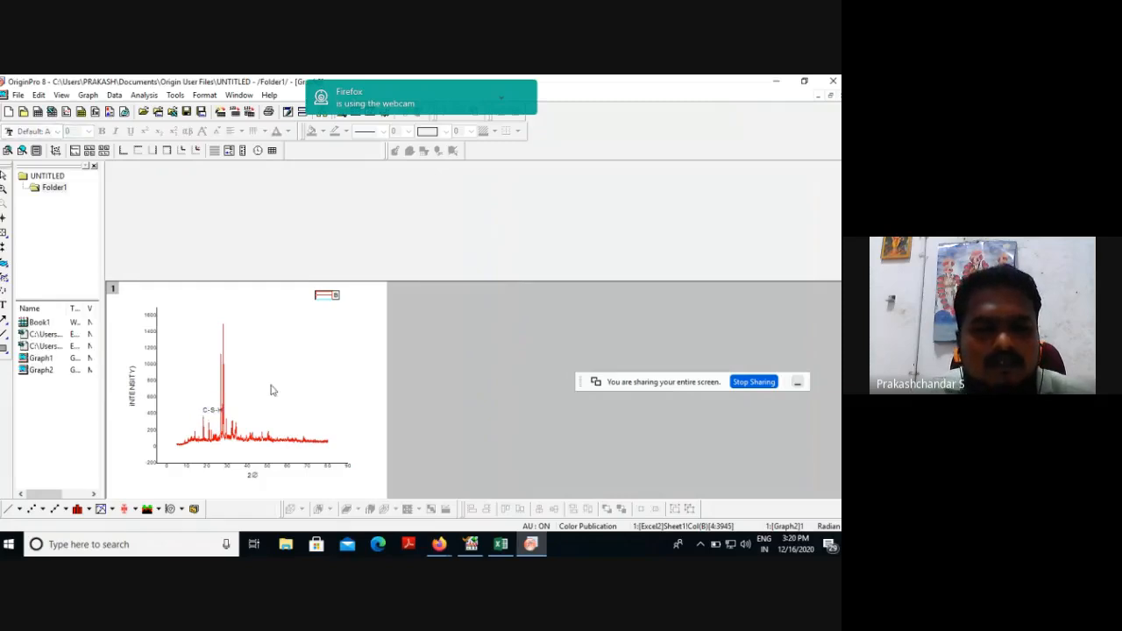
Rotate the C-S-H label by 90 degrees and place it directly above its peak.
right_click(208, 412)
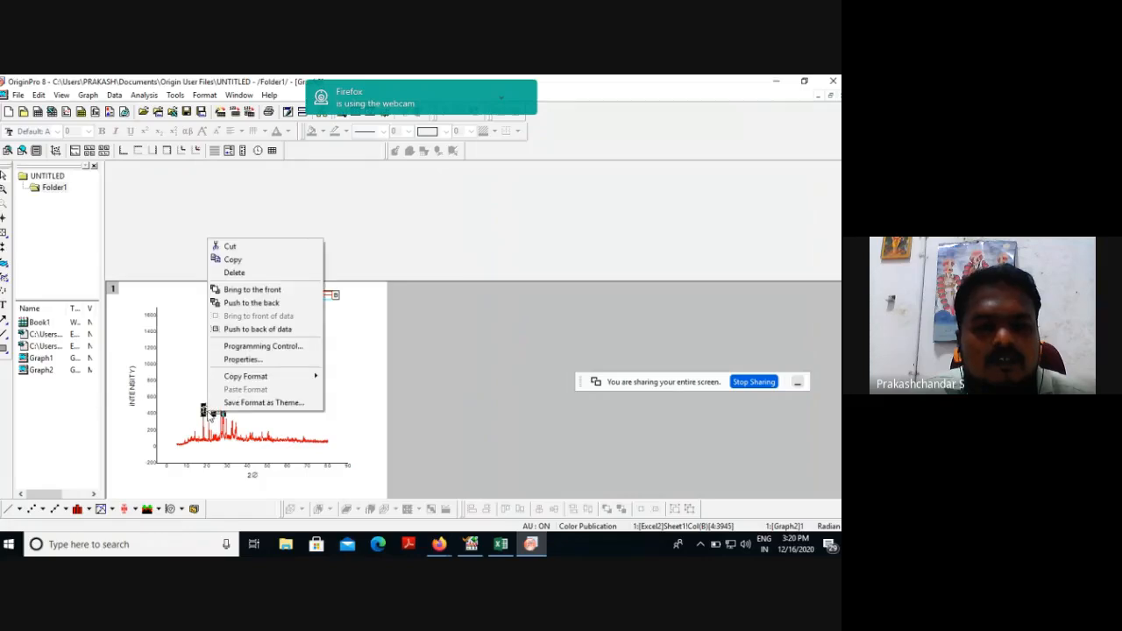
click(243, 359)
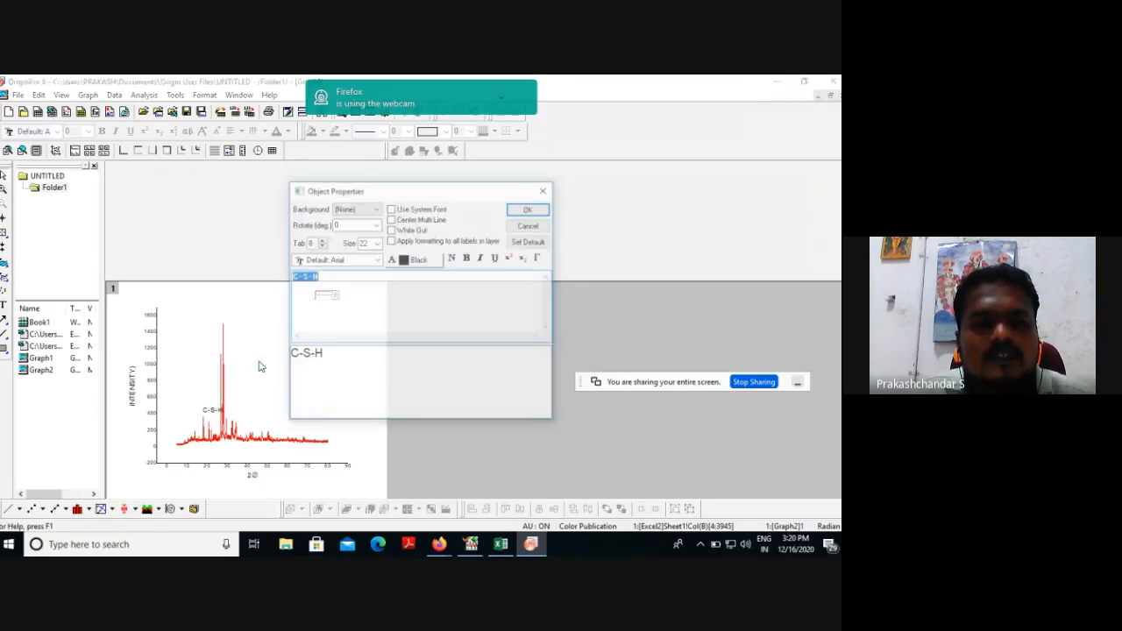
click(376, 225)
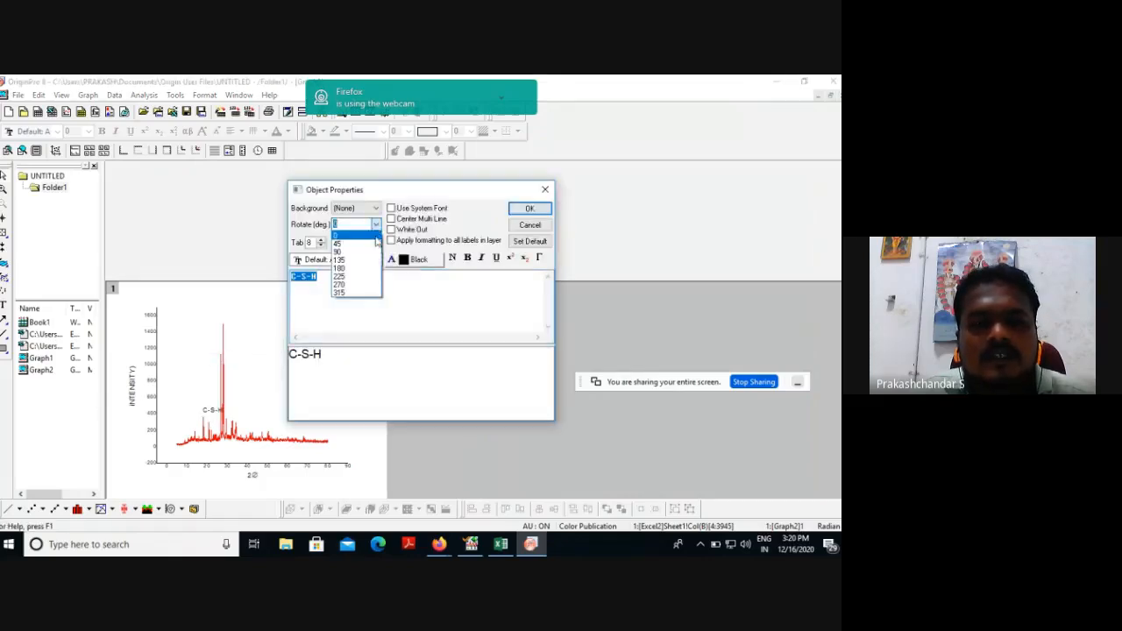
click(338, 252)
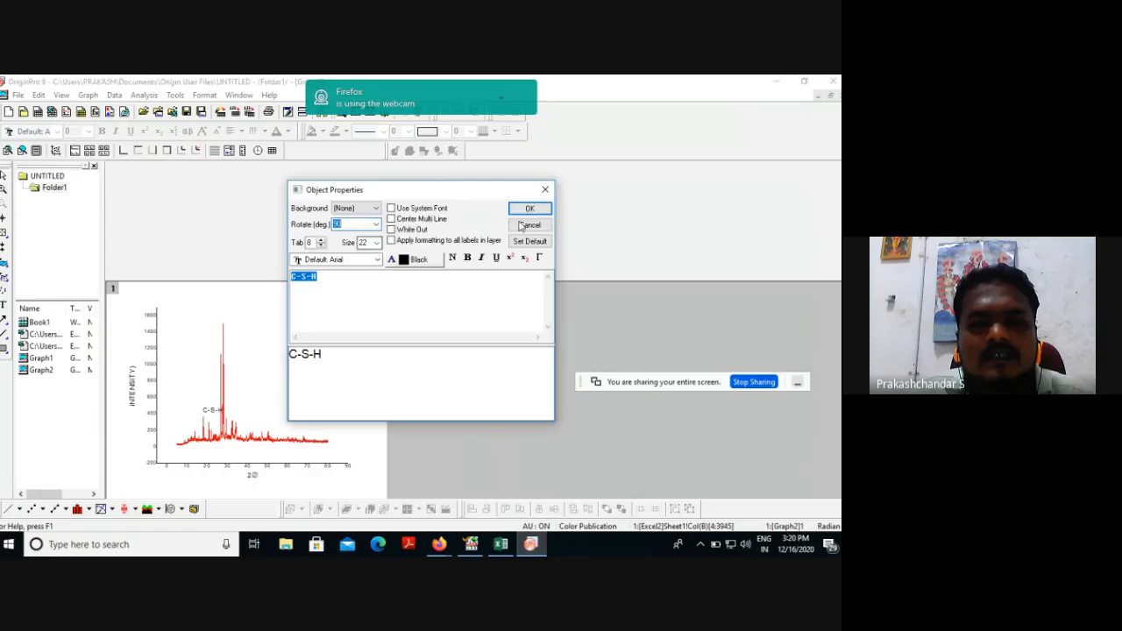
key(Return)
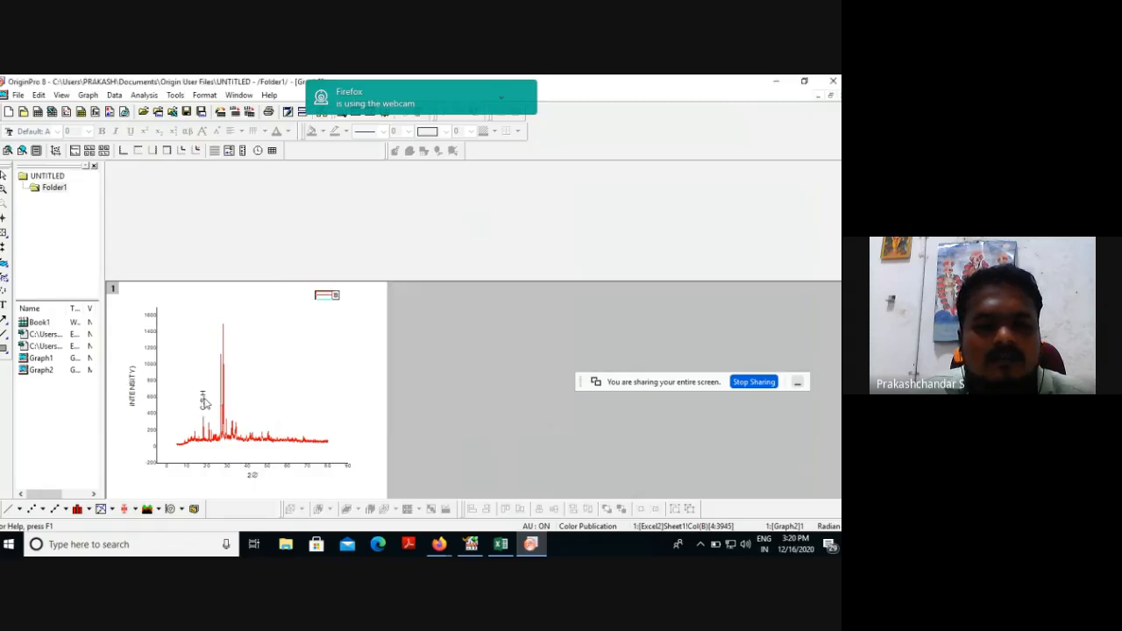
click(204, 402)
click(283, 391)
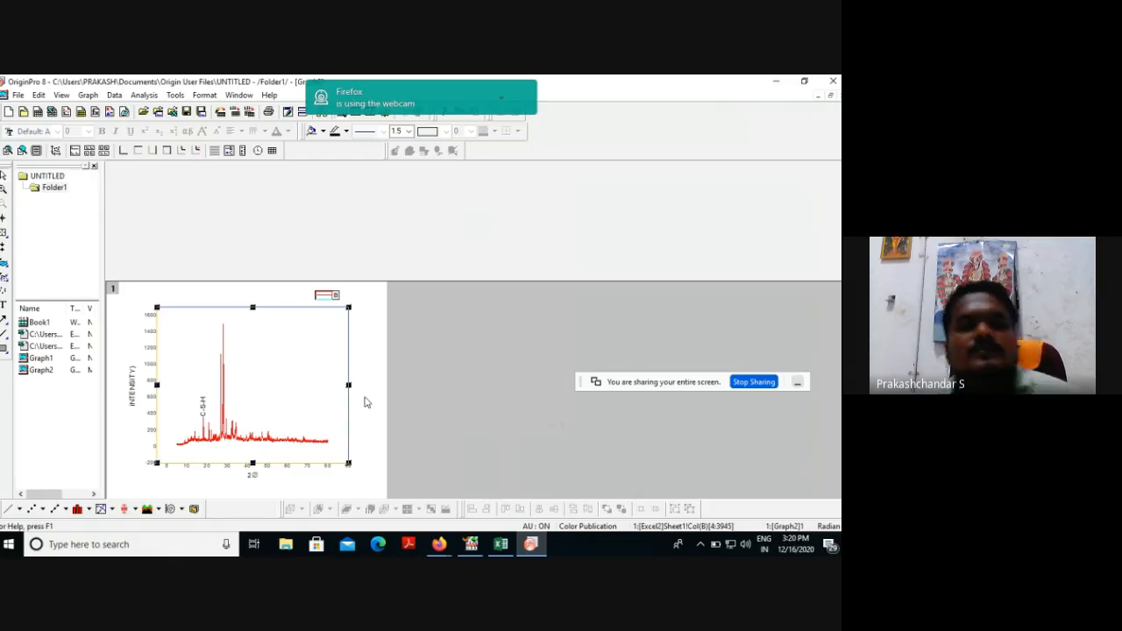
click(18, 96)
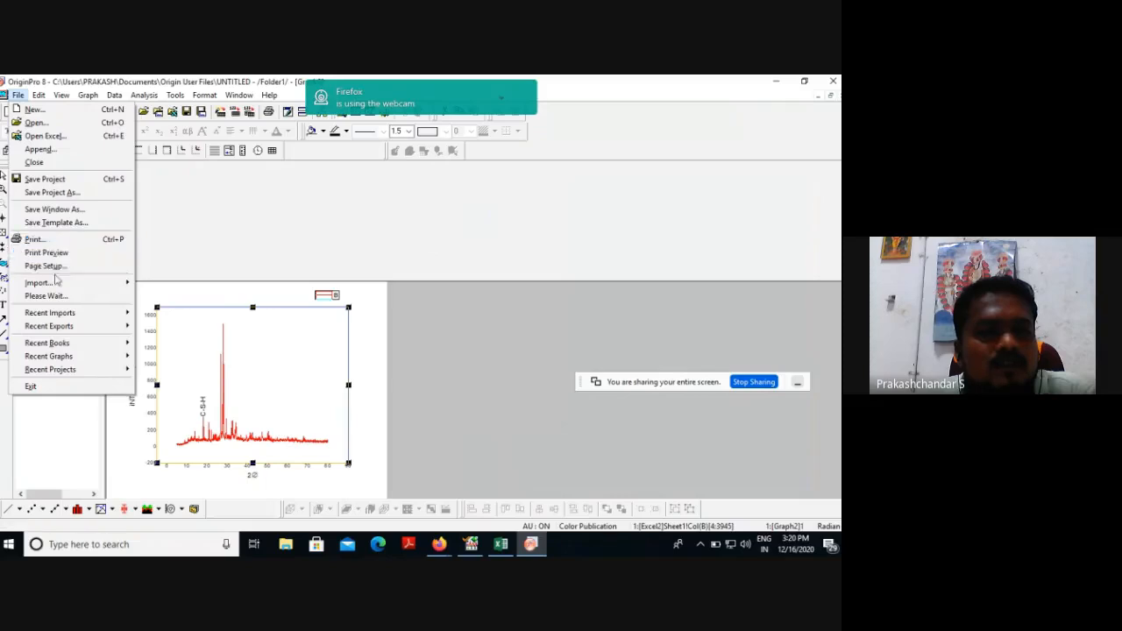
mouse_move(56, 286)
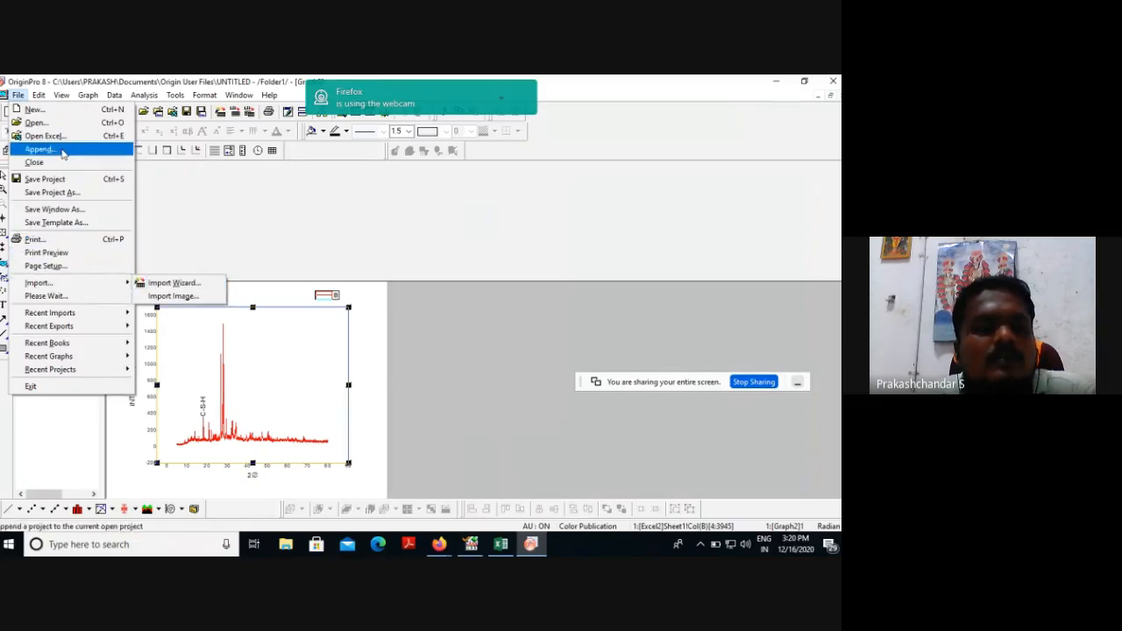
click(40, 100)
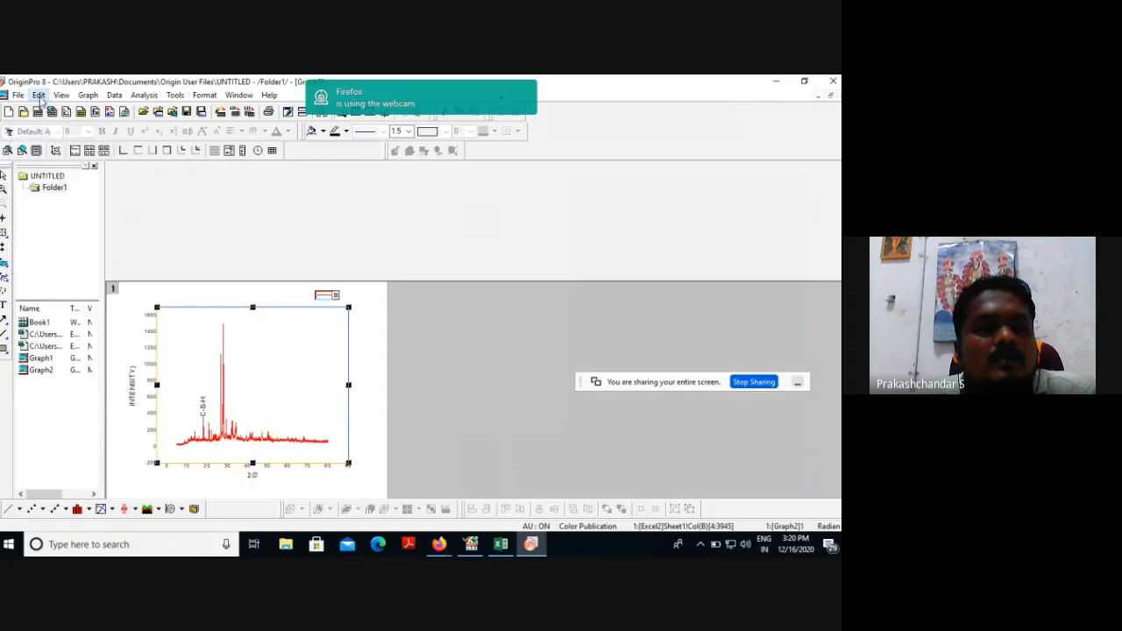
click(18, 95)
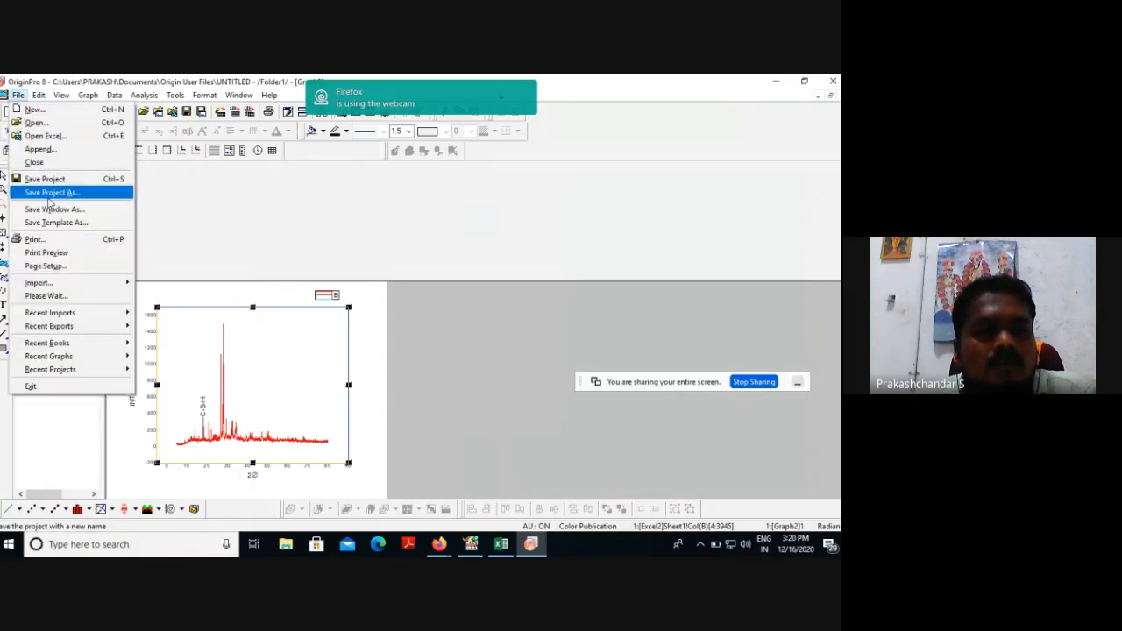
mouse_move(53, 330)
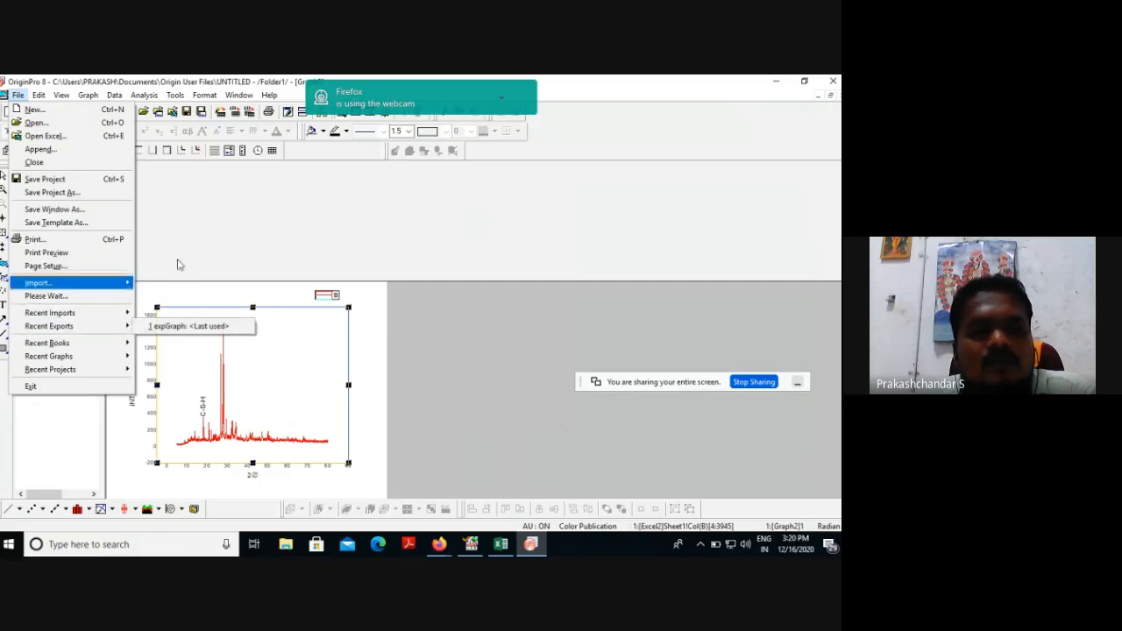
Minimize OriginPro, the CCDay_1 document window and X'Pert HighScore Plus.
click(777, 83)
click(778, 84)
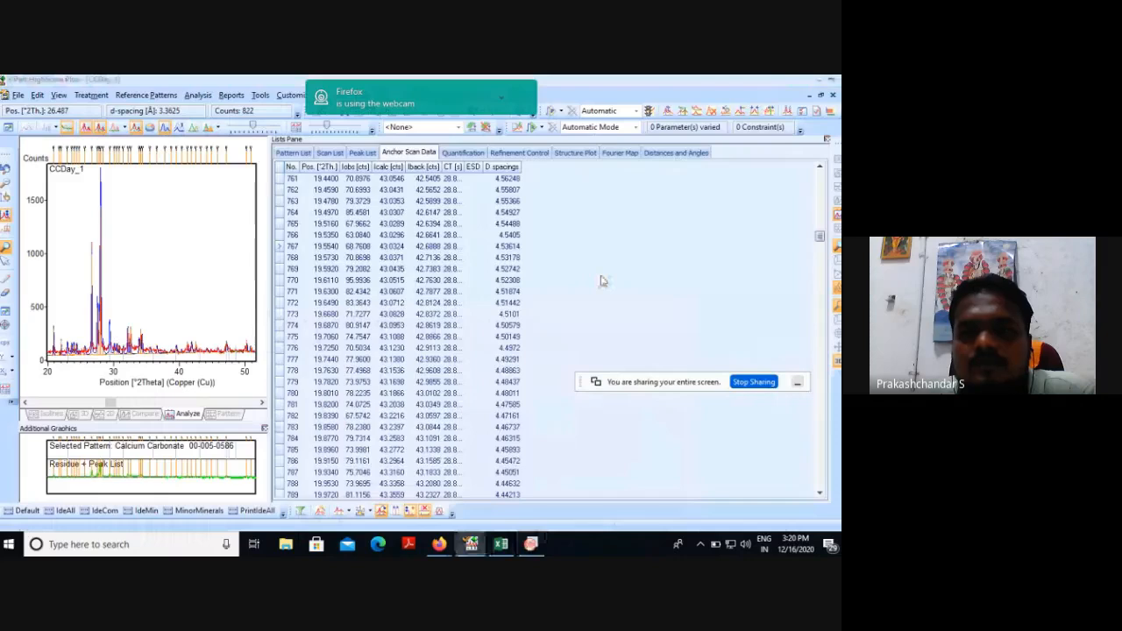
click(809, 95)
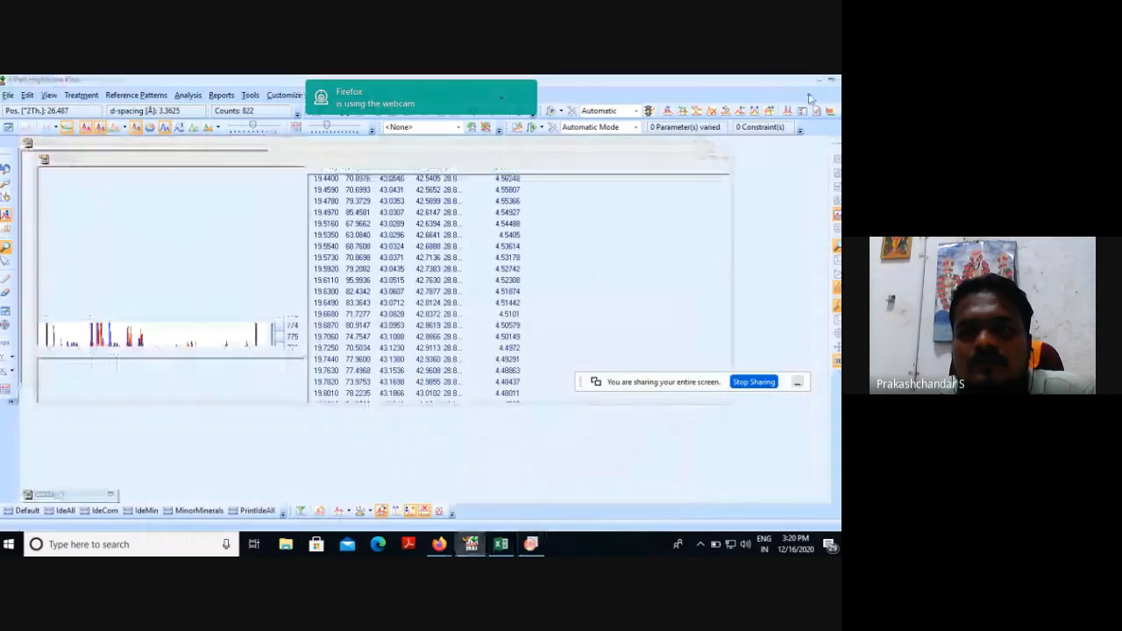
click(819, 81)
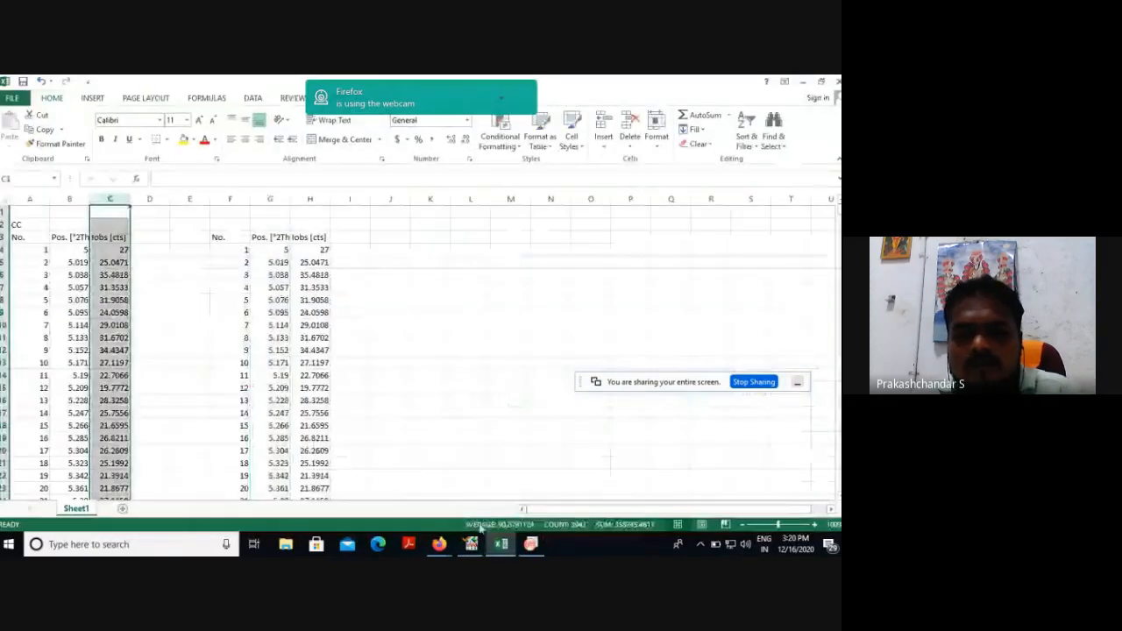
Switch to the Google Meet call in Firefox and stop presenting the screen.
click(442, 547)
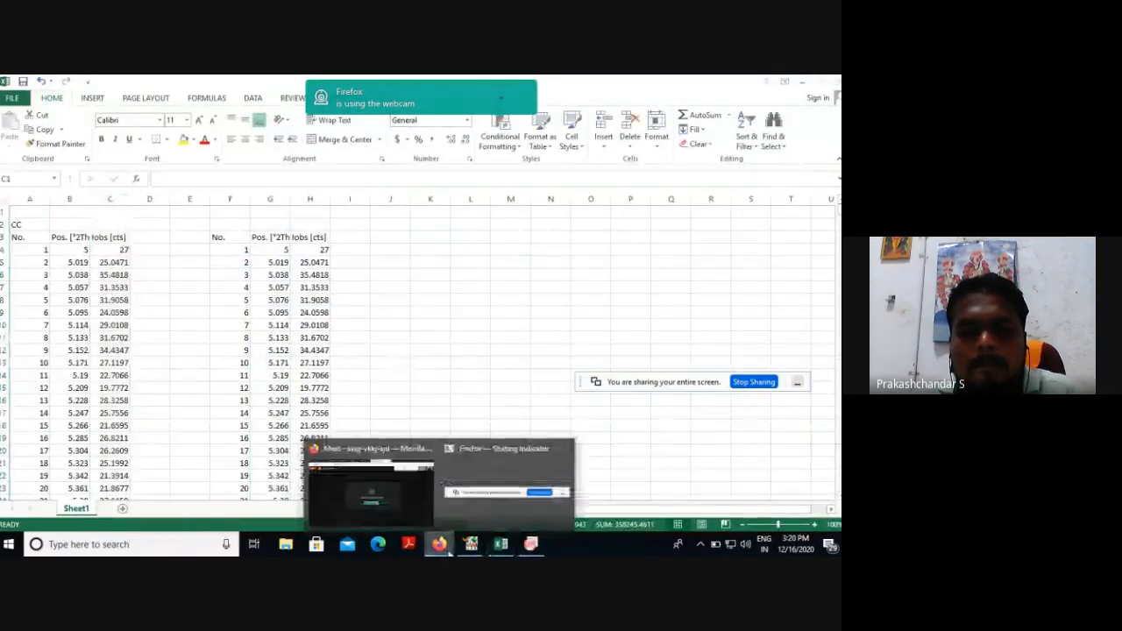
click(421, 519)
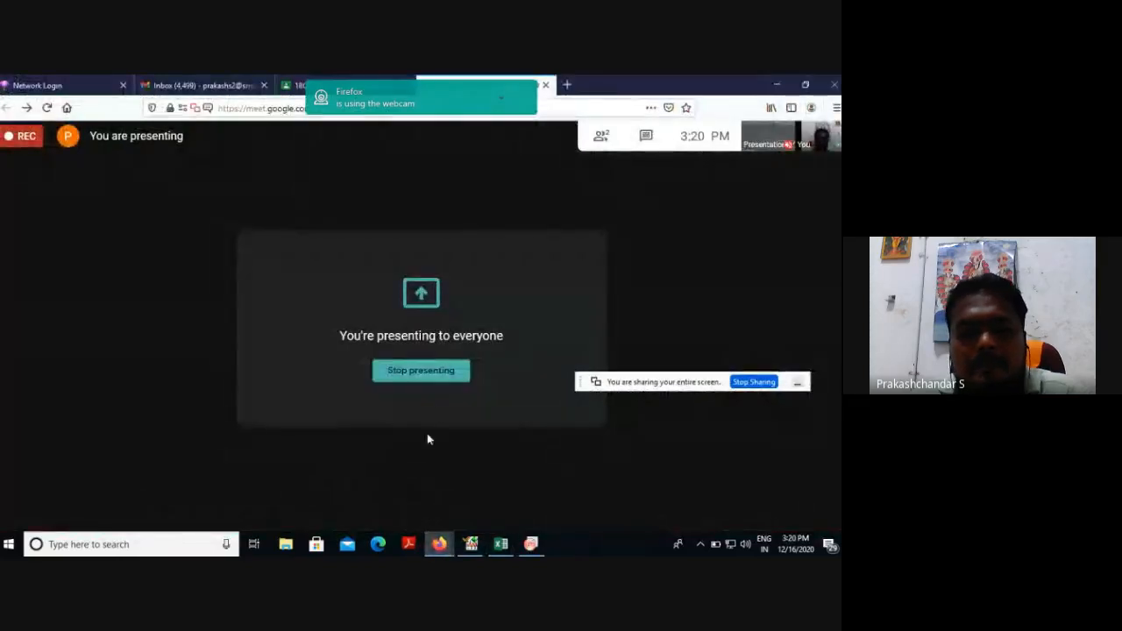
click(421, 370)
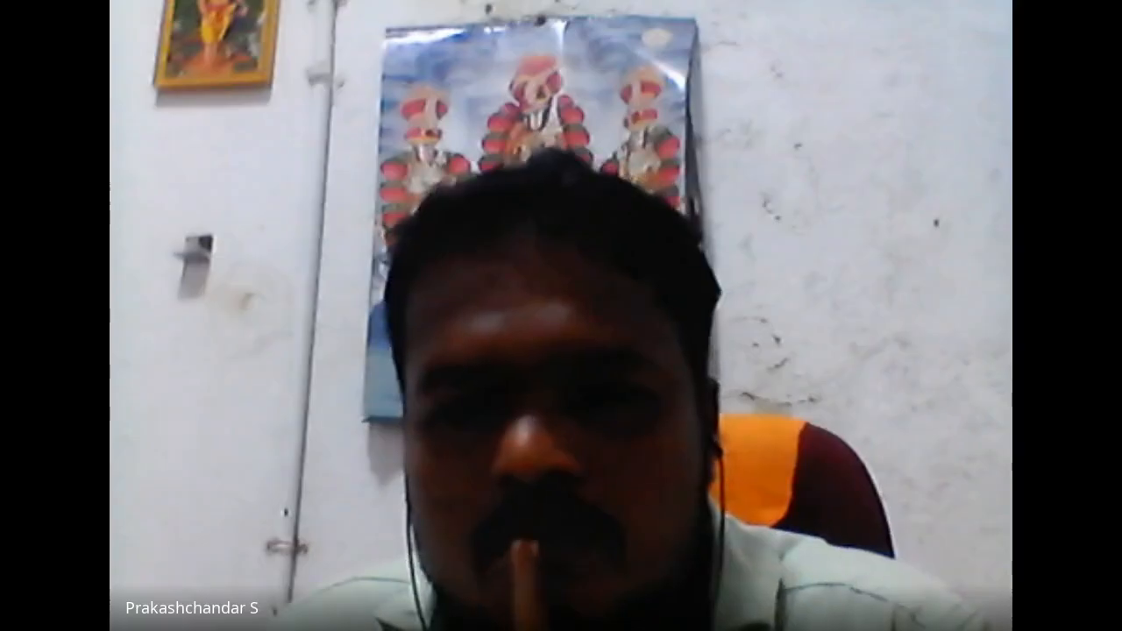